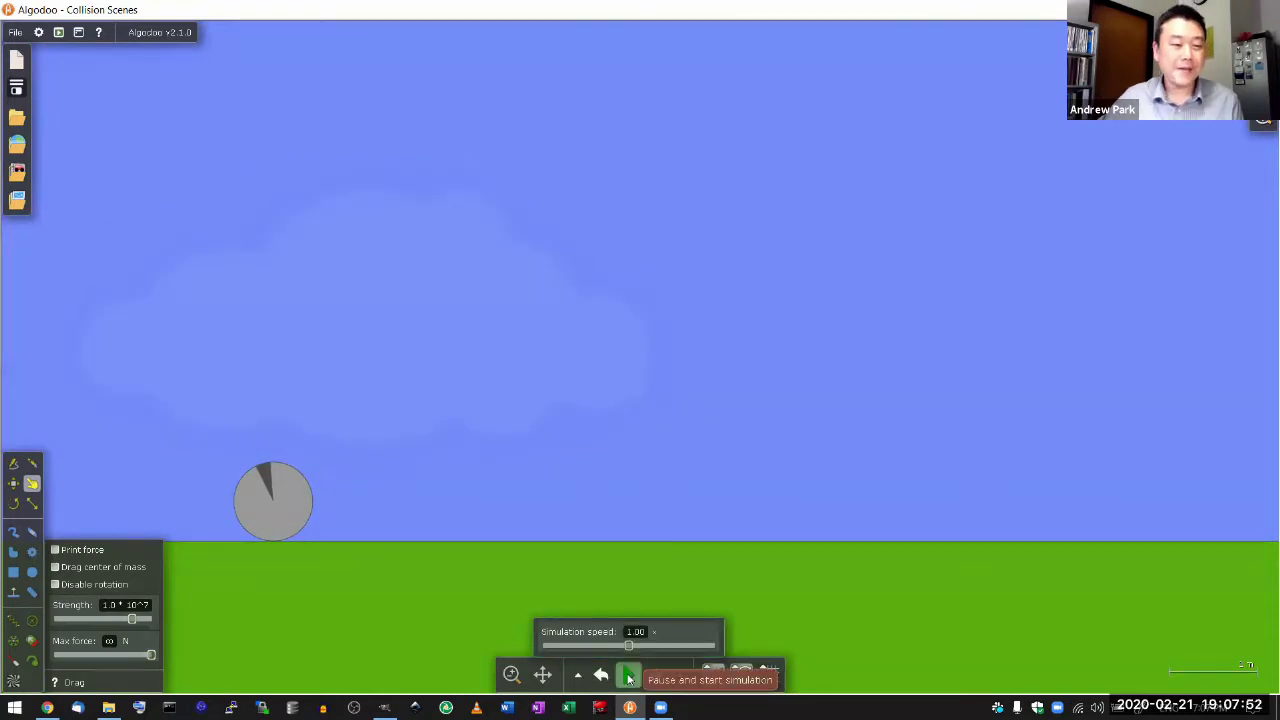
Set the ball's material friction to 0.20, keeping its 1.5 kg mass and restitution 0.
{"action": "right_click", "coordinate": [271, 500]}
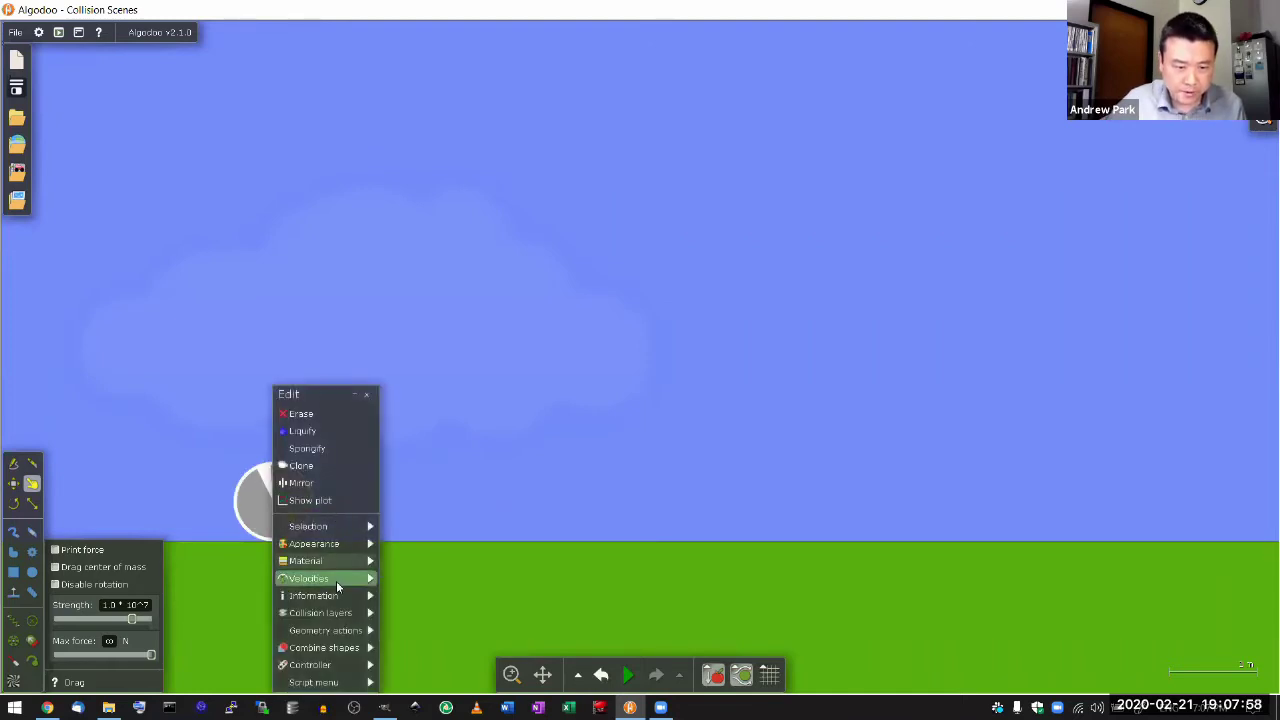
{"action": "mouse_move", "coordinate": [333, 595]}
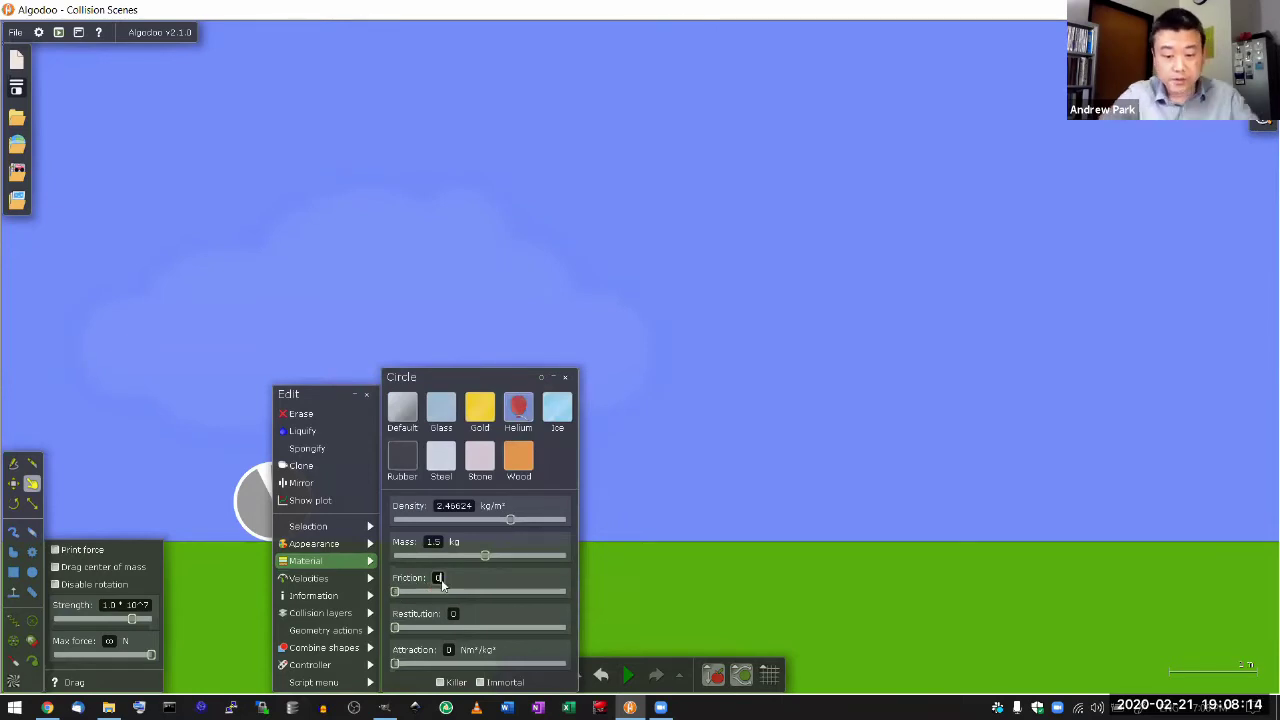
{"action": "type", "text": "0"}
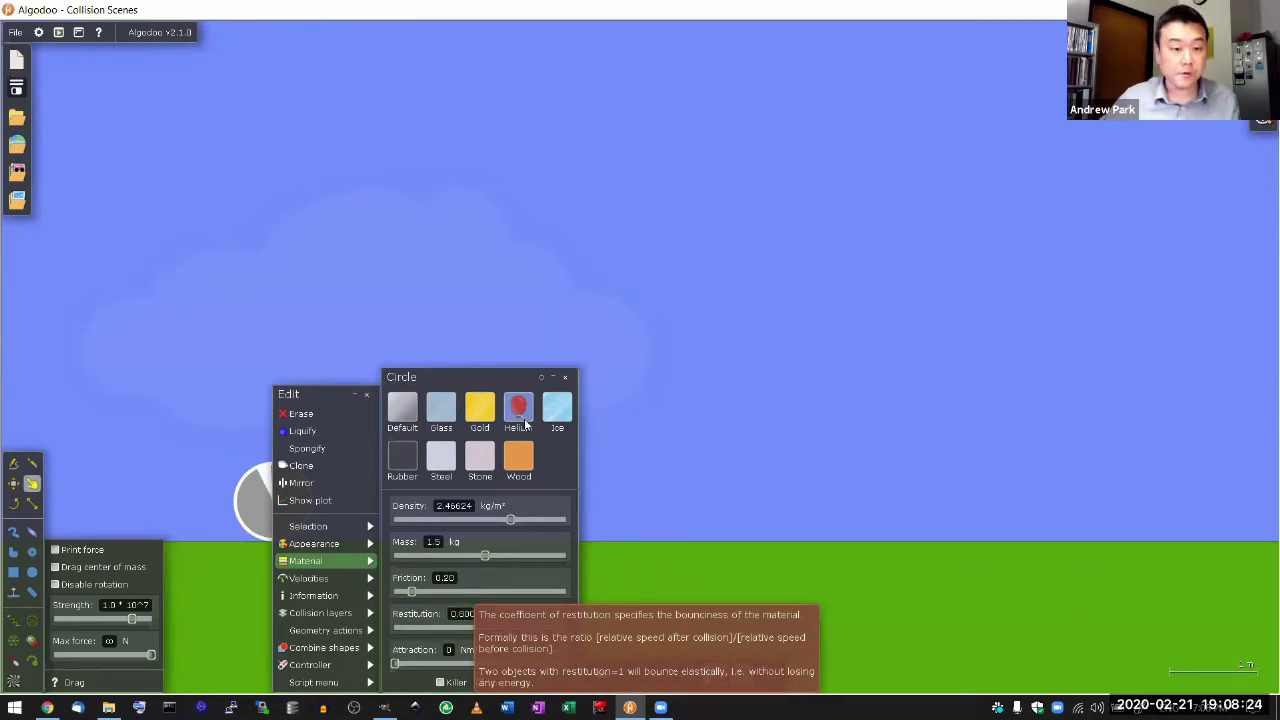
{"action": "left_click", "coordinate": [543, 357]}
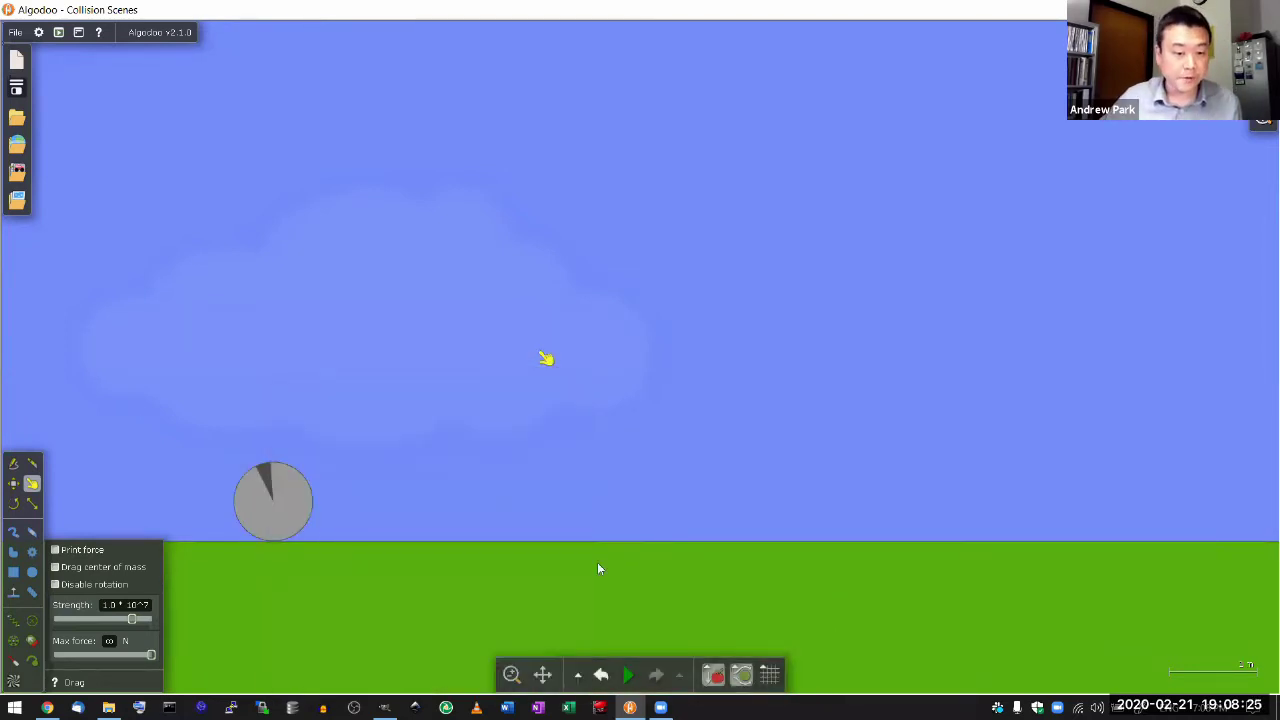
Run the simulation briefly, toss the ball upward, then pause.
{"action": "left_click", "coordinate": [630, 673]}
{"action": "left_click_drag", "start_coordinate": [302, 518], "coordinate": [494, 180]}
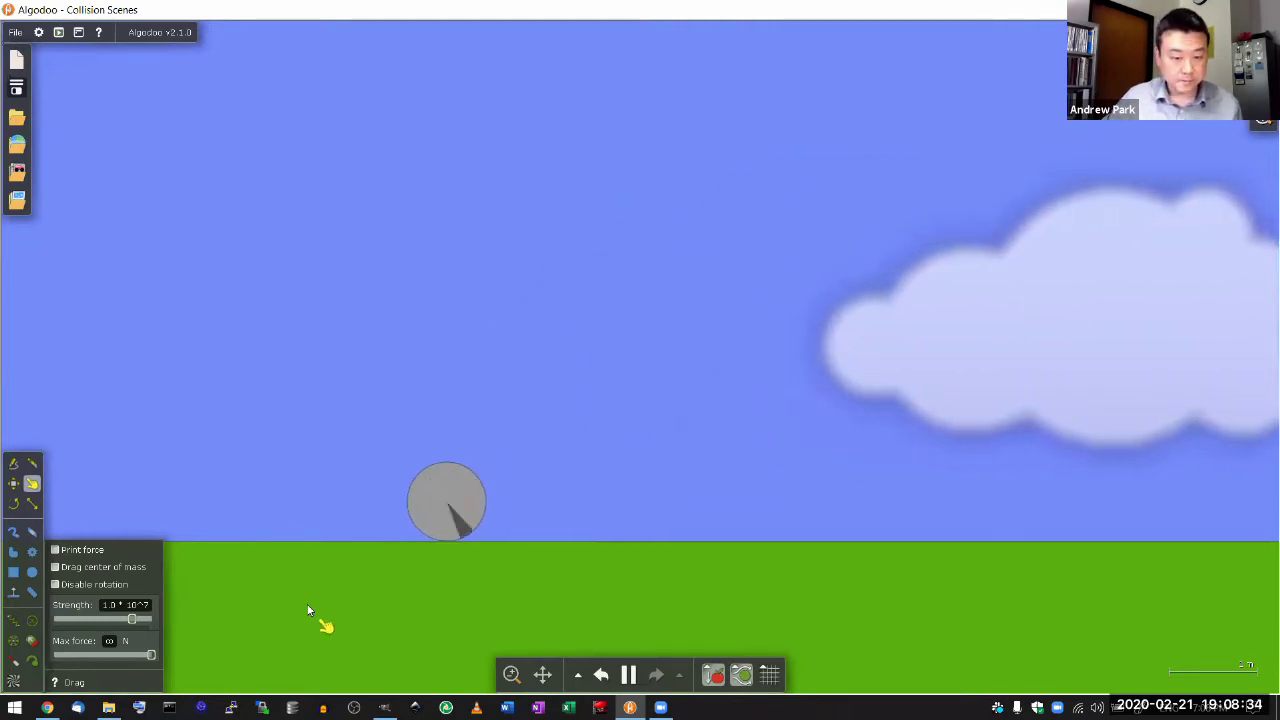
{"action": "left_click", "coordinate": [629, 675]}
Set the ground's material friction to 0.50.
{"action": "right_click", "coordinate": [450, 605]}
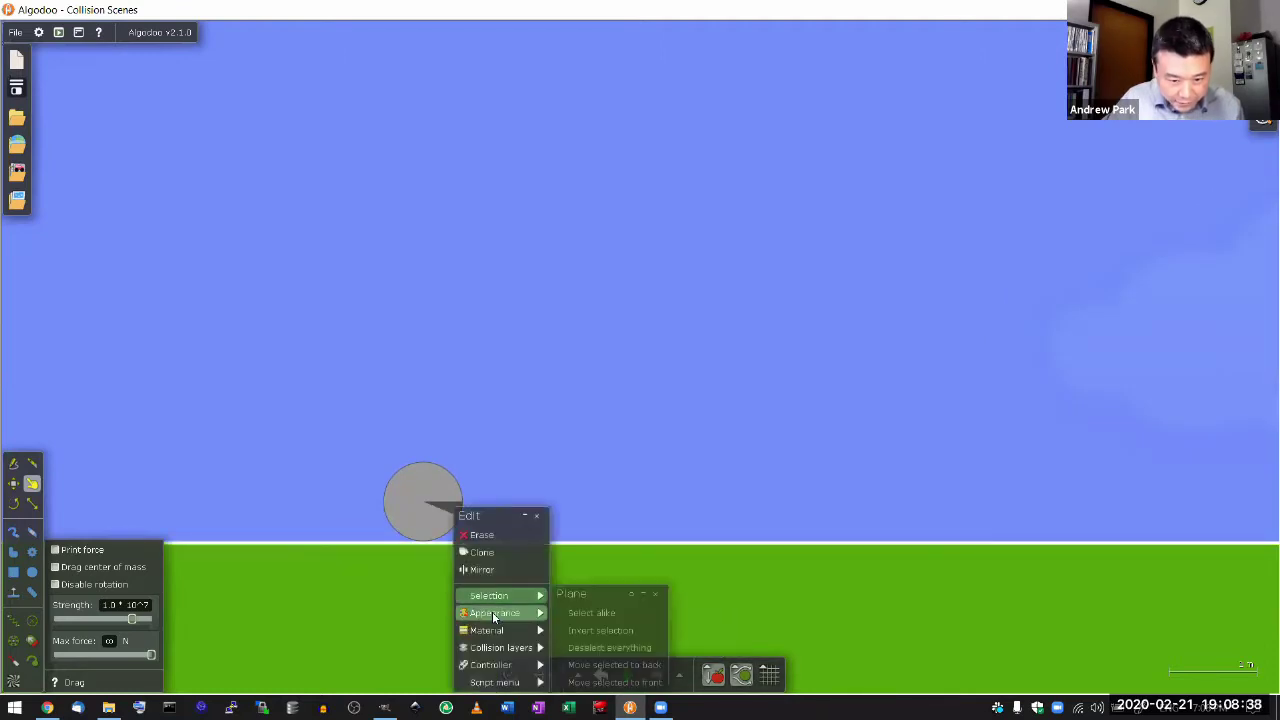
{"action": "mouse_move", "coordinate": [492, 630]}
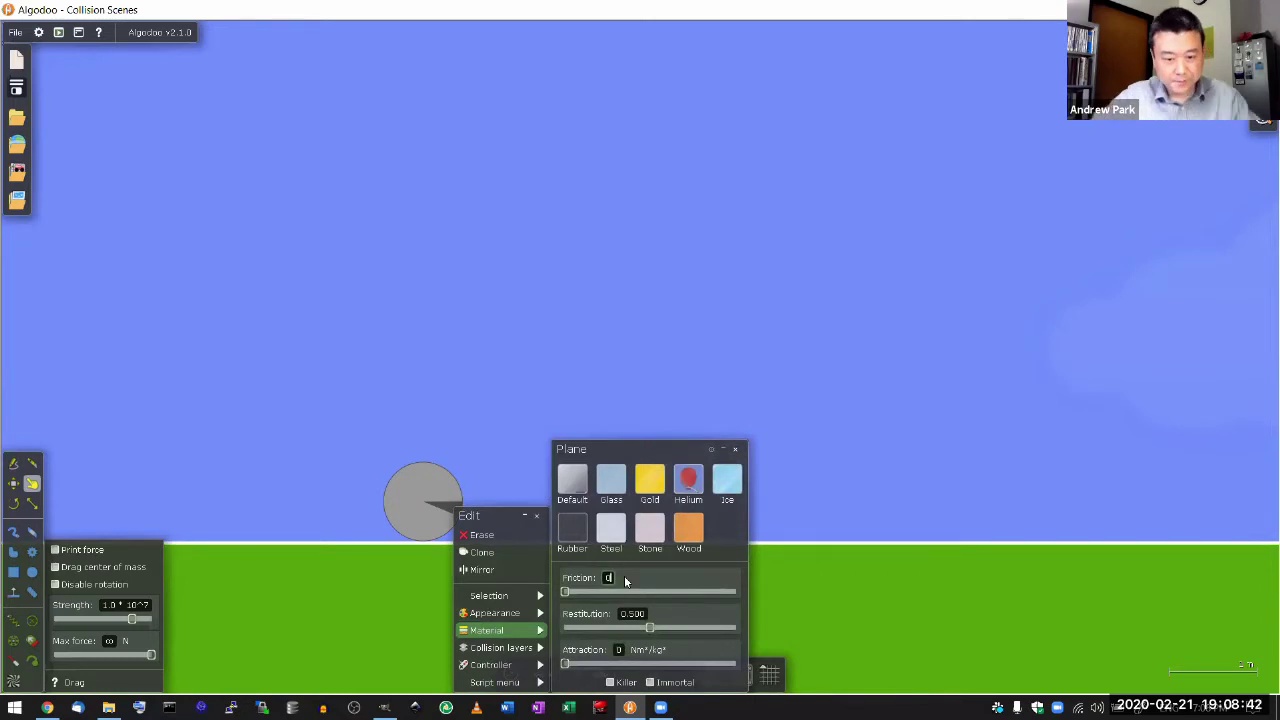
{"action": "key", "text": "Return"}
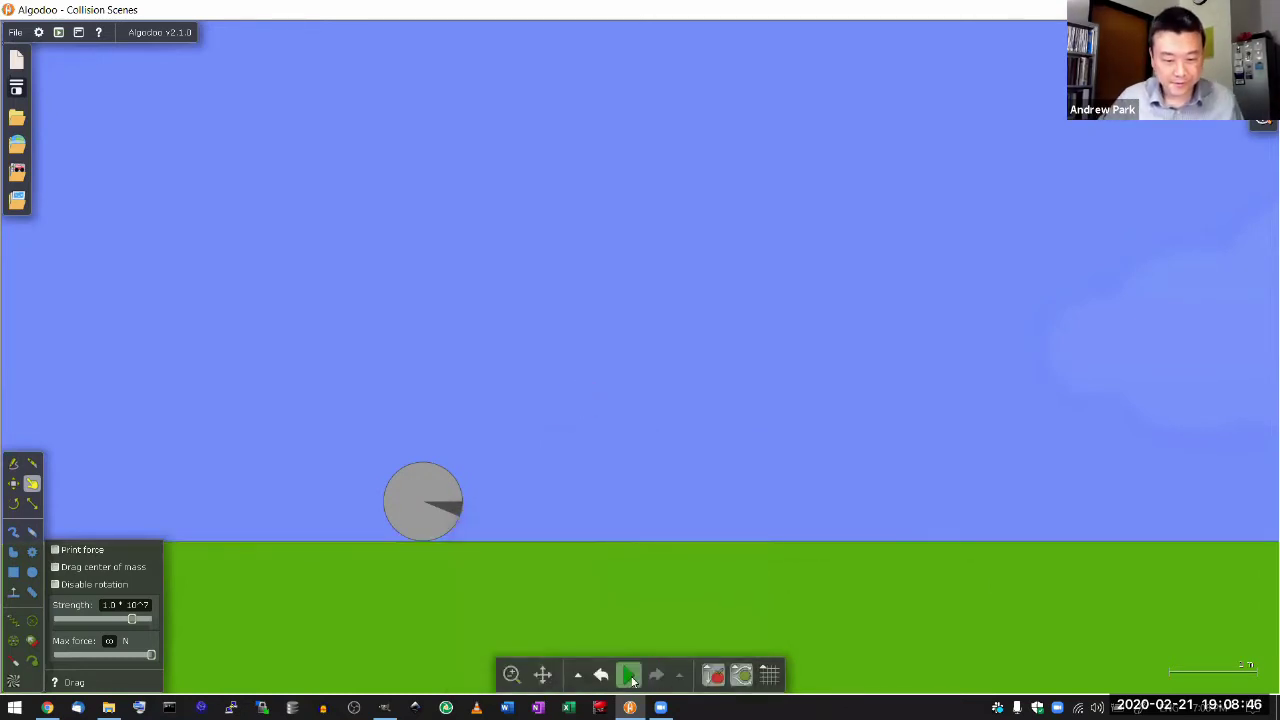
Restart the simulation, fling the ball upward, and bring up the rolling ball's edit menu.
{"action": "left_click", "coordinate": [620, 667]}
{"action": "left_click_drag", "start_coordinate": [405, 518], "coordinate": [452, 184]}
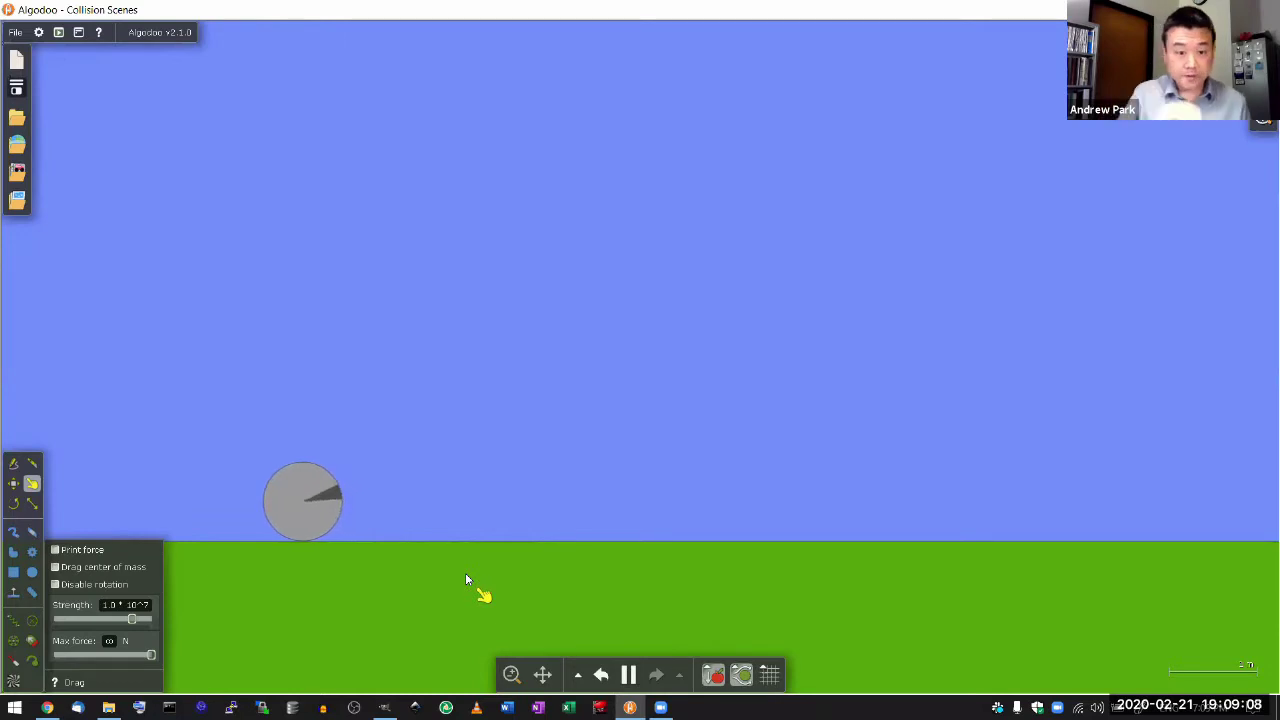
{"action": "right_click", "coordinate": [287, 510]}
{"action": "mouse_move", "coordinate": [323, 598]}
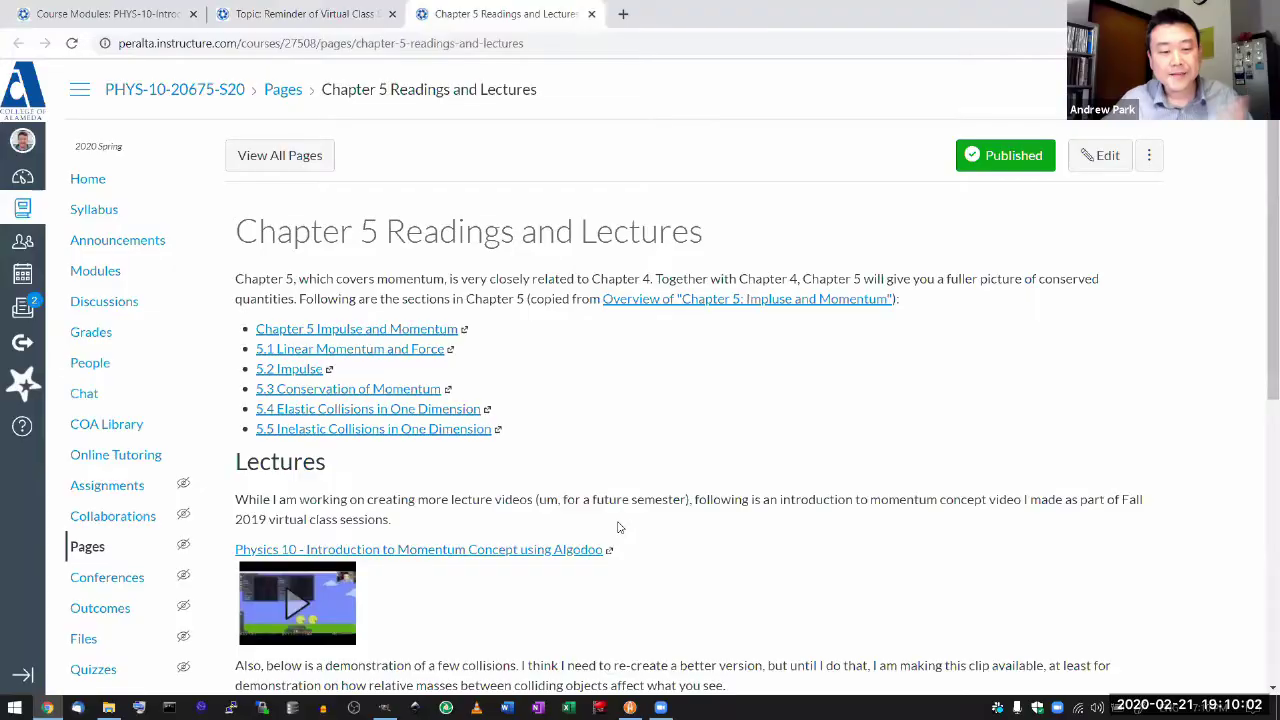
Expand the 'Physics 10 - Collisions Demo' video and play it full screen.
{"action": "scroll", "coordinate": [490, 455], "scroll_direction": "down", "scroll_amount": 5}
{"action": "left_click", "coordinate": [322, 302]}
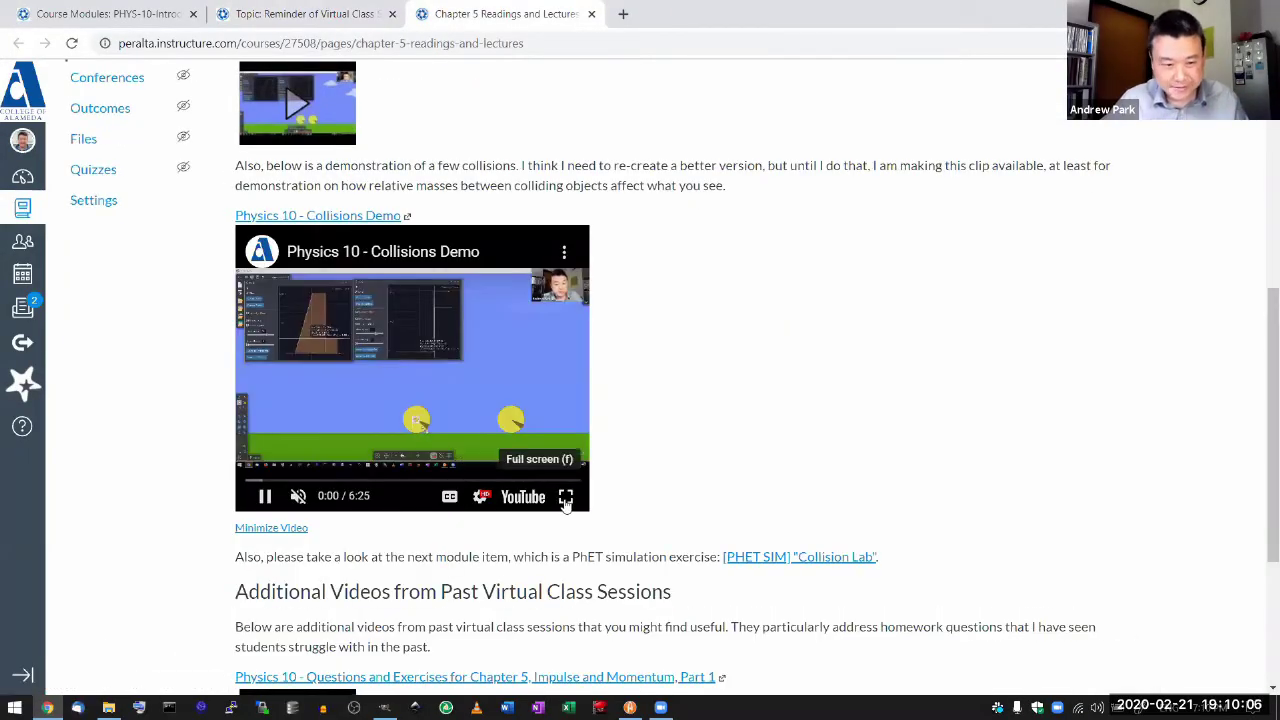
{"action": "left_click", "coordinate": [565, 496]}
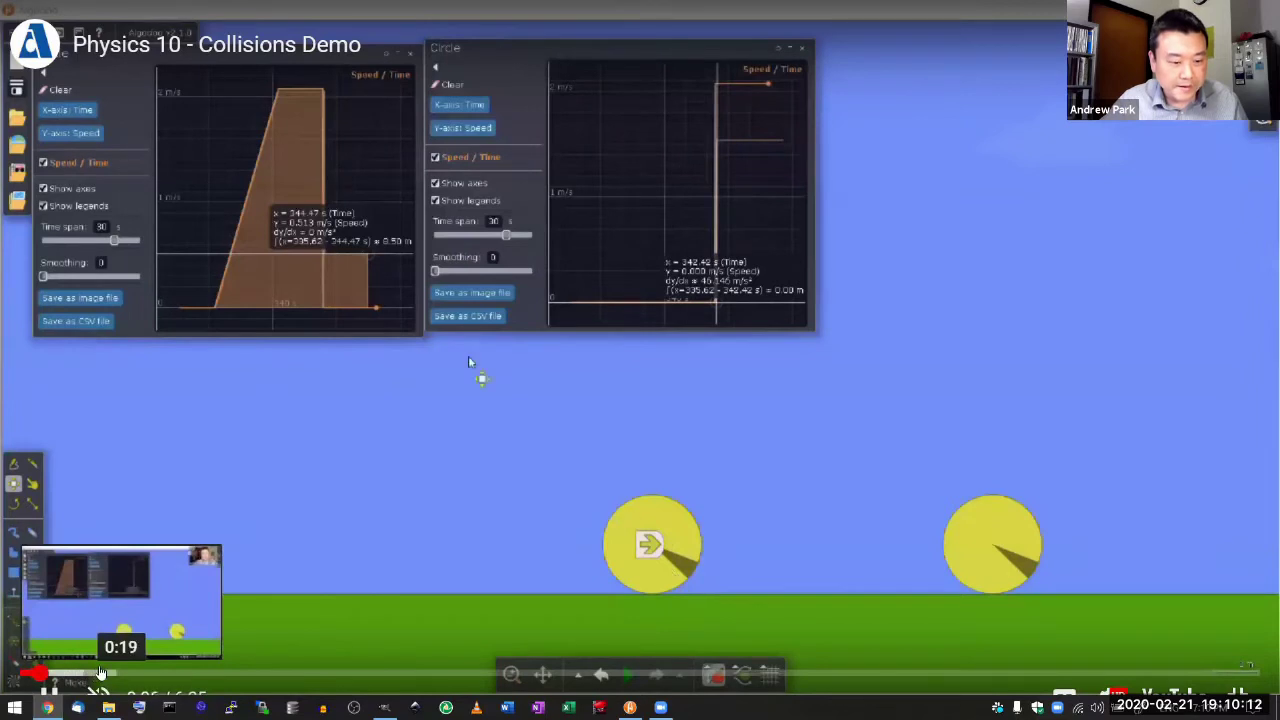
Skip ahead to the collision part, pause at 1:09, and exit full screen.
{"action": "left_click", "coordinate": [107, 672]}
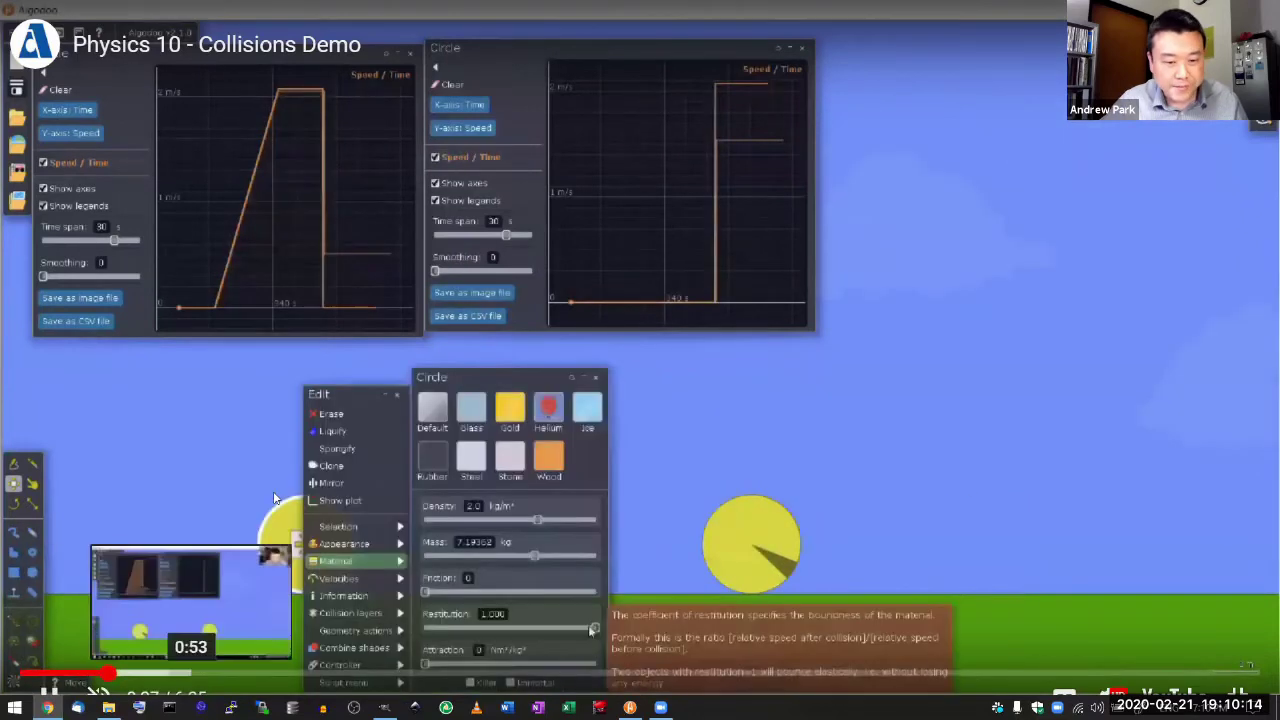
{"action": "left_click", "coordinate": [163, 675]}
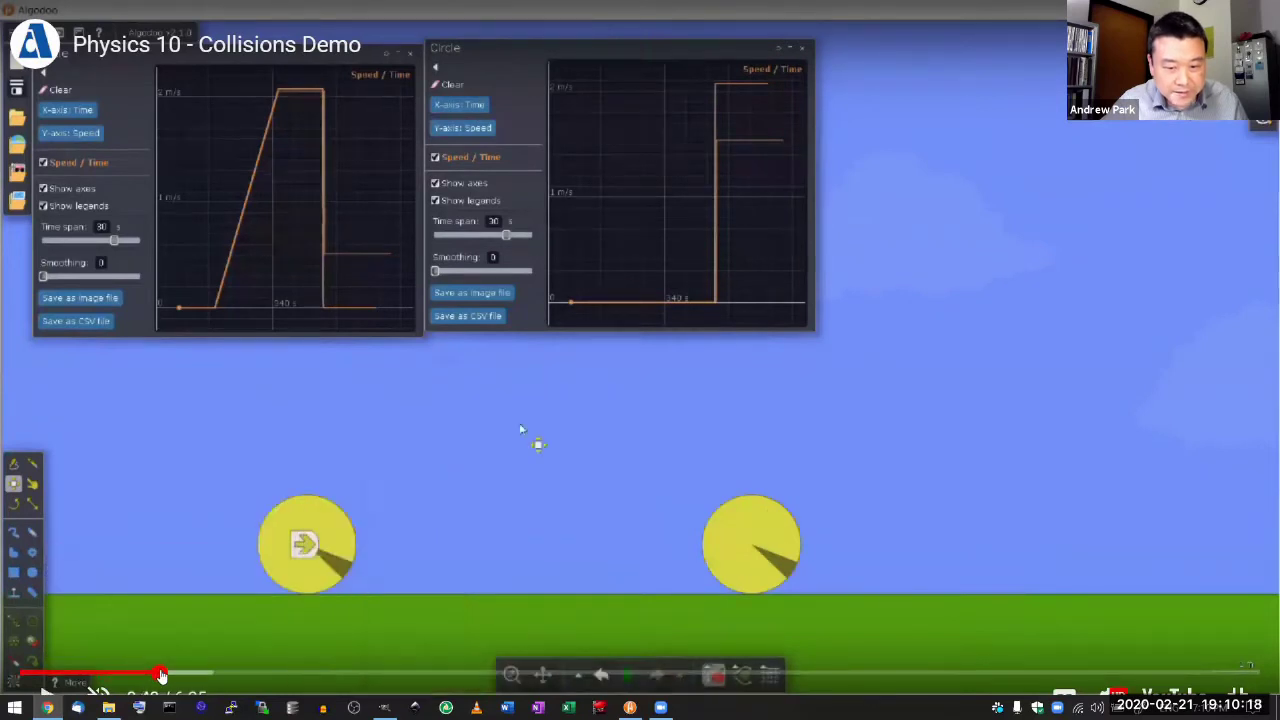
{"action": "left_click", "coordinate": [224, 676]}
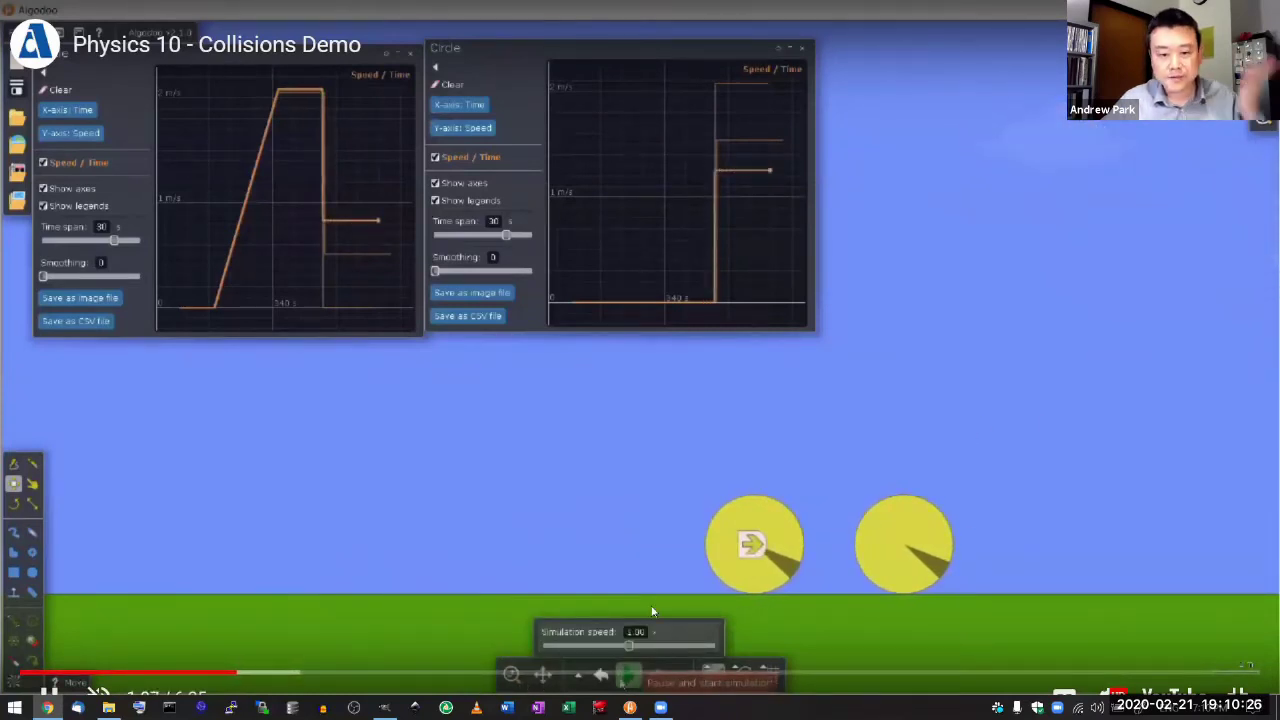
{"action": "left_click", "coordinate": [584, 531]}
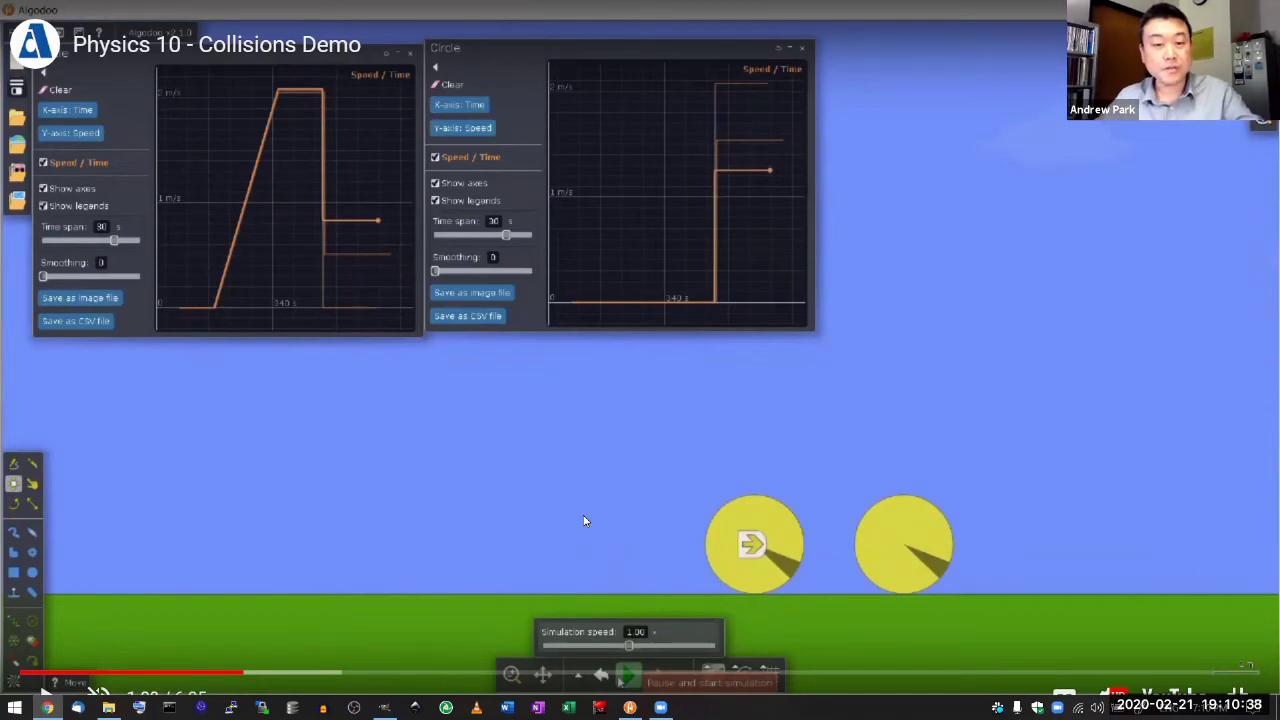
{"action": "key", "text": "Escape"}
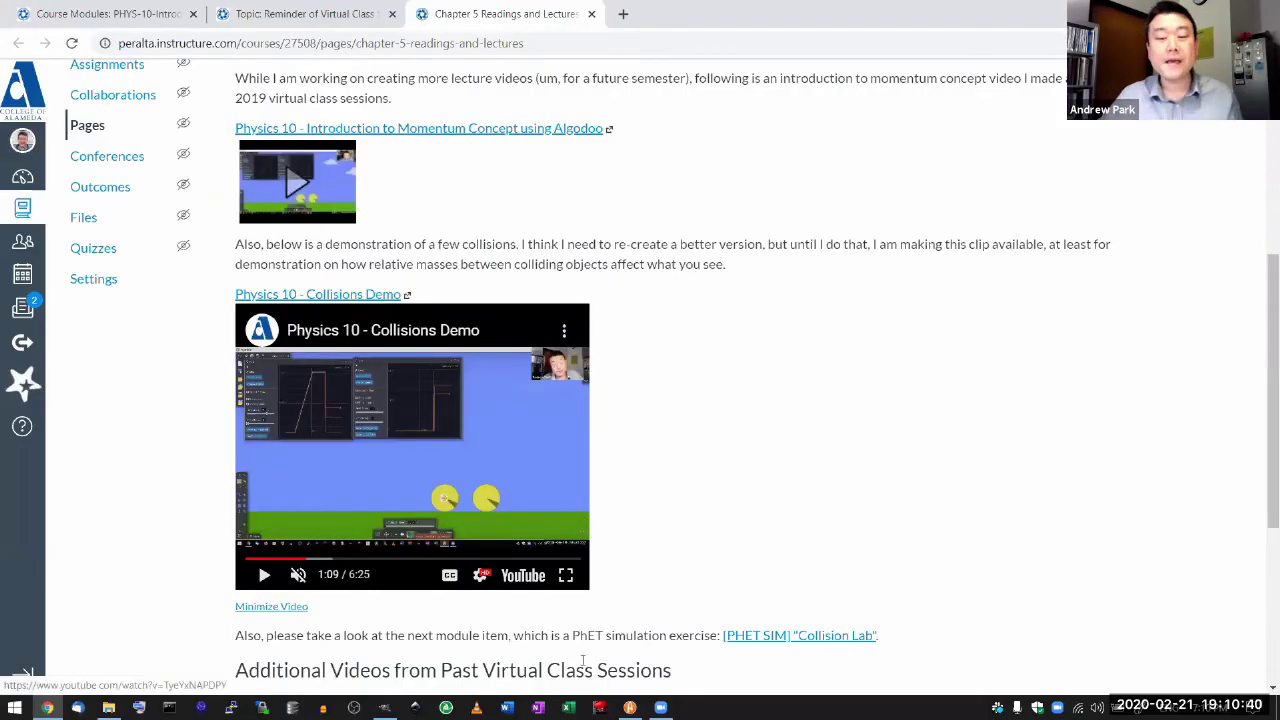
Move the blue cart to the ball's right with the Move tool and run the simulation so it settles.
{"action": "left_click", "coordinate": [629, 707]}
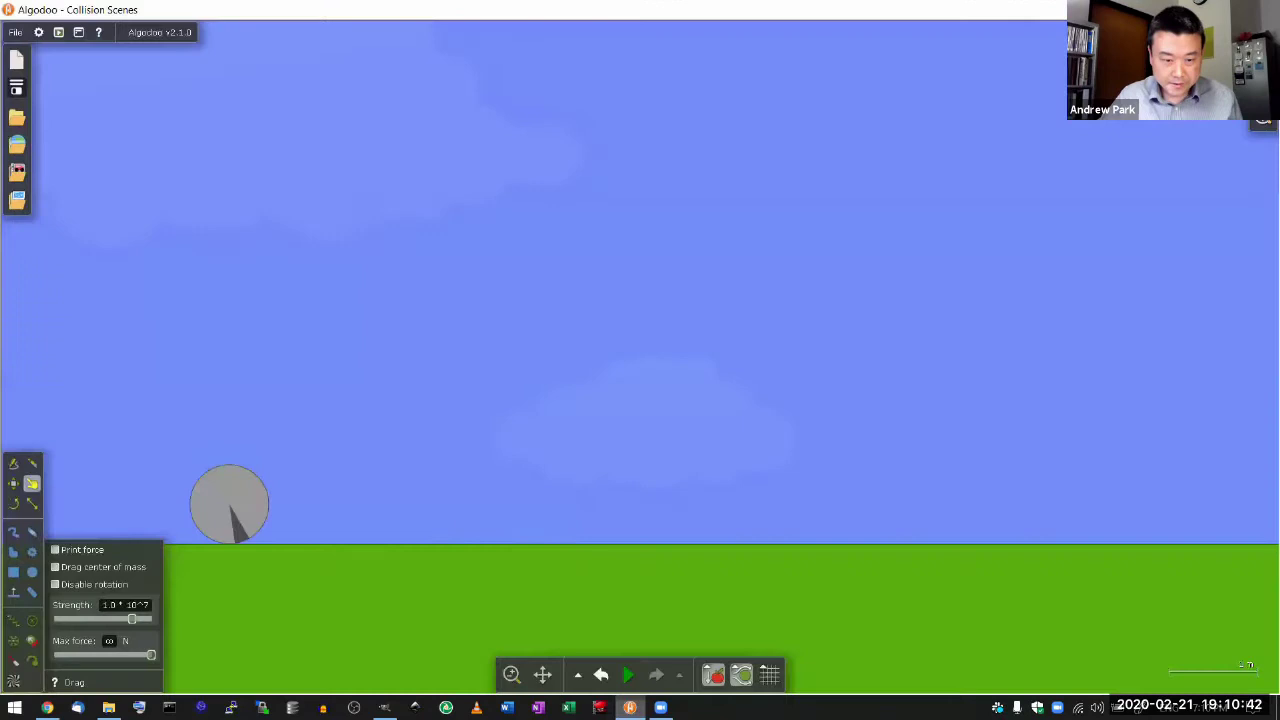
{"action": "left_click_drag", "start_coordinate": [463, 371], "coordinate": [786, 357]}
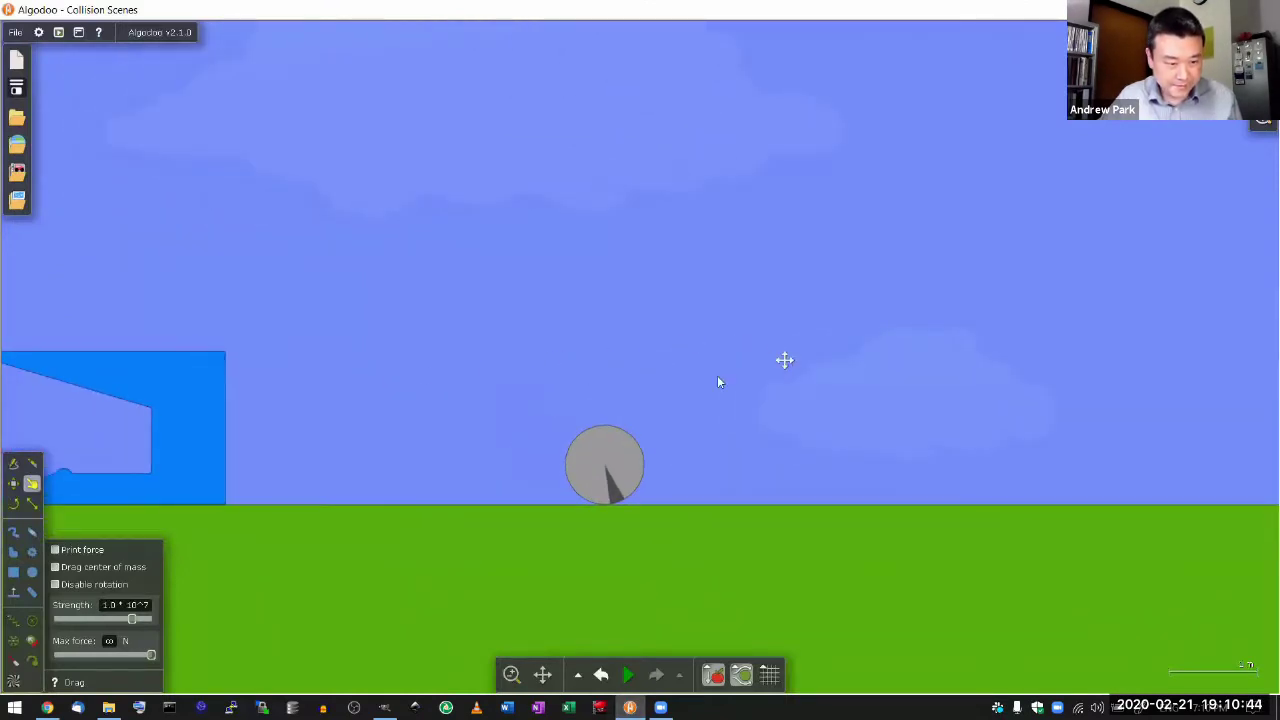
{"action": "left_click_drag", "start_coordinate": [240, 391], "coordinate": [269, 352]}
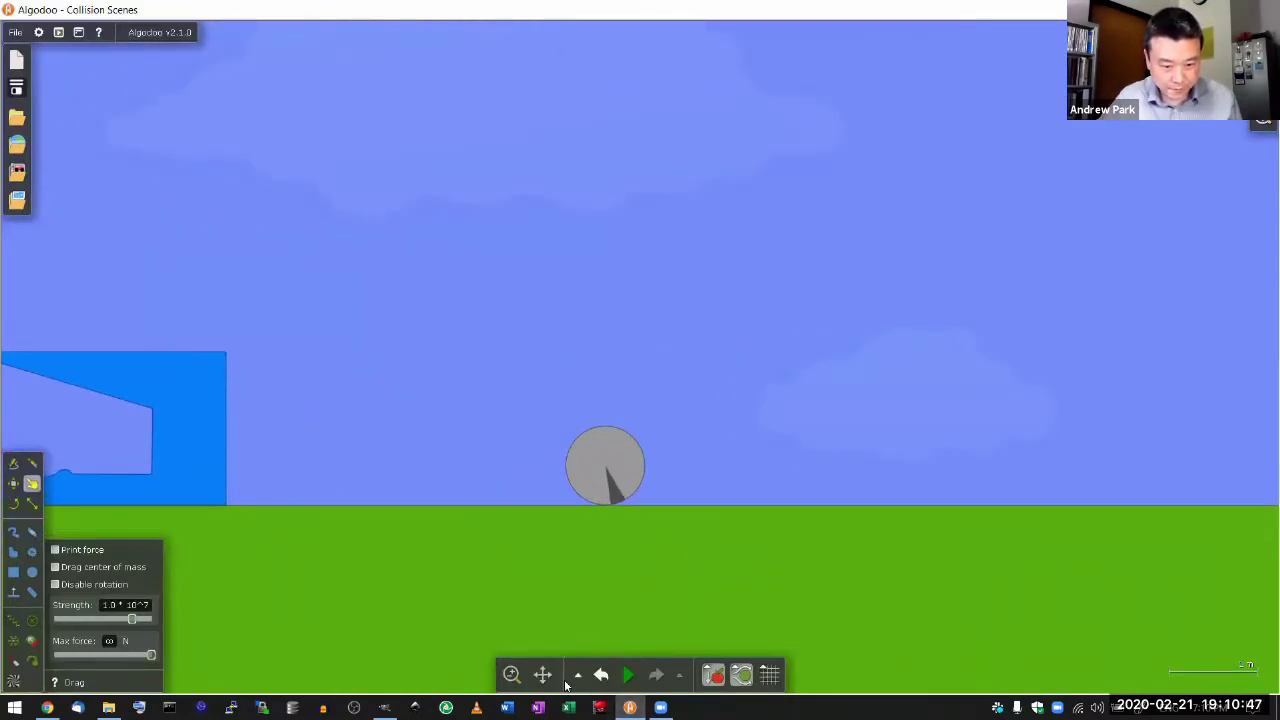
{"action": "left_click", "coordinate": [13, 483]}
{"action": "left_click_drag", "start_coordinate": [191, 440], "coordinate": [1165, 354]}
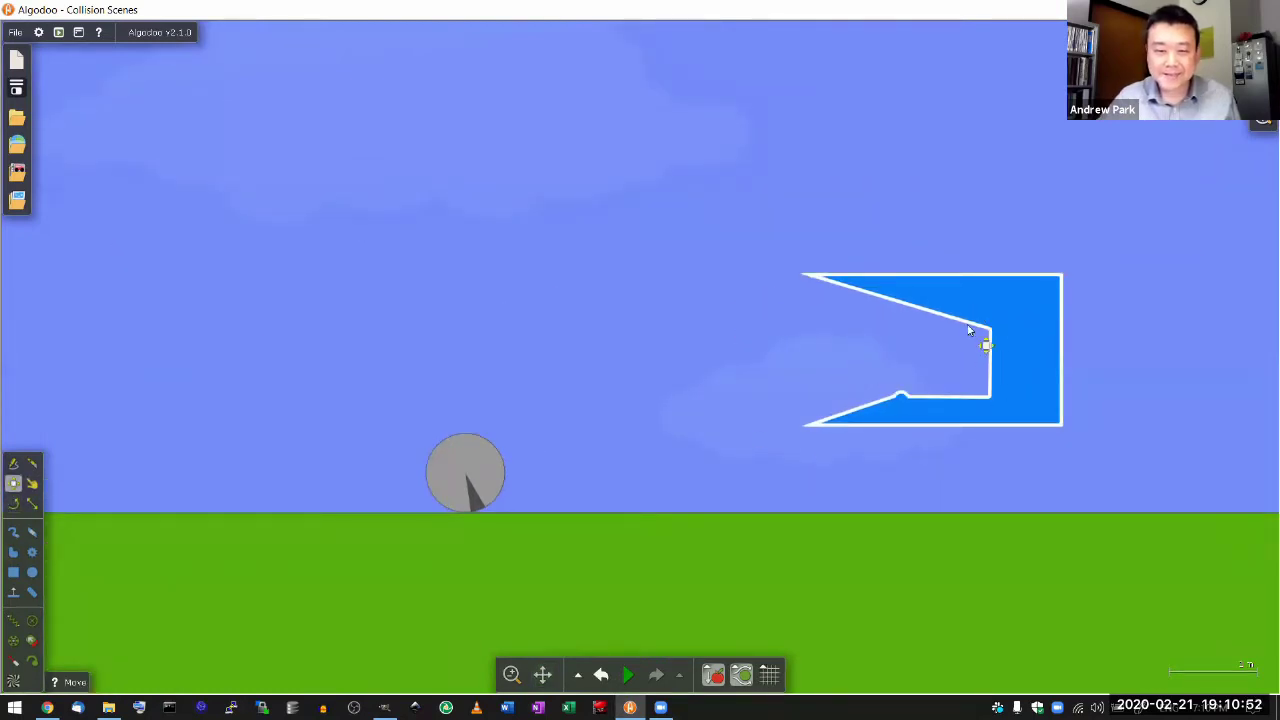
{"action": "left_click", "coordinate": [628, 675]}
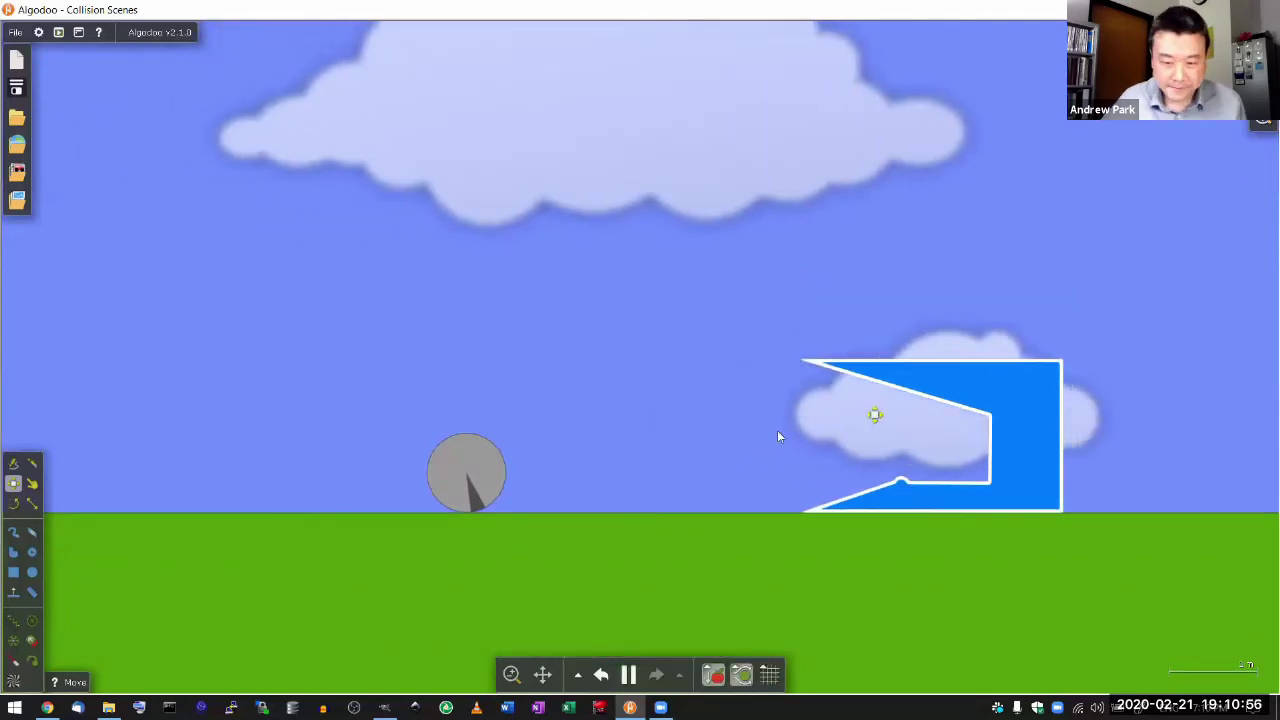
{"action": "left_click_drag", "start_coordinate": [709, 335], "coordinate": [616, 352]}
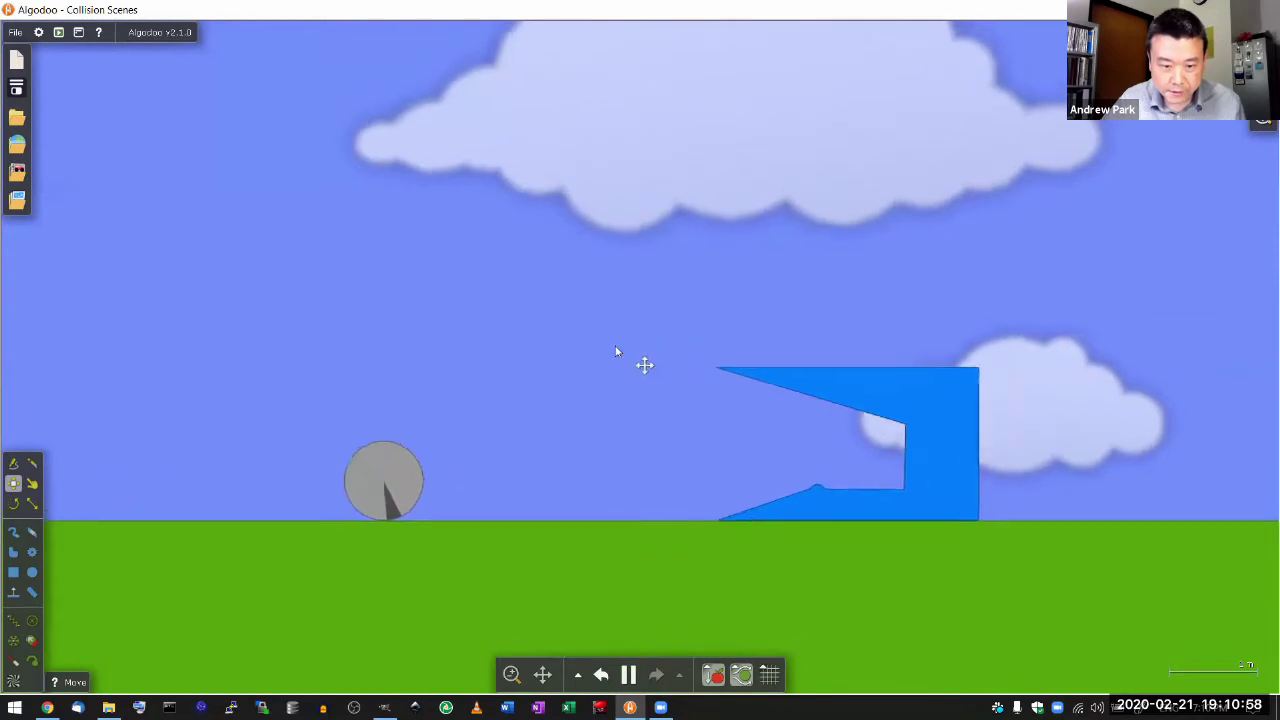
Drag the ground's Friction slider down to 0 and close its material settings.
{"action": "right_click", "coordinate": [552, 570]}
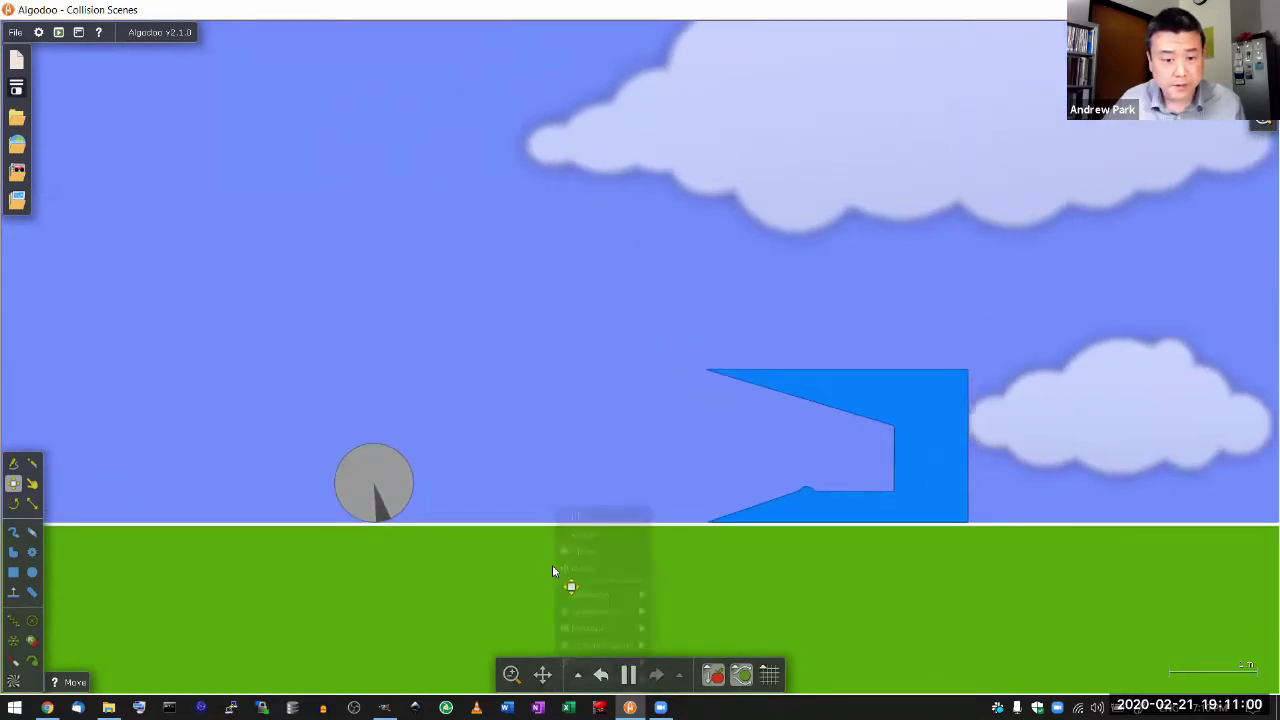
{"action": "mouse_move", "coordinate": [590, 630]}
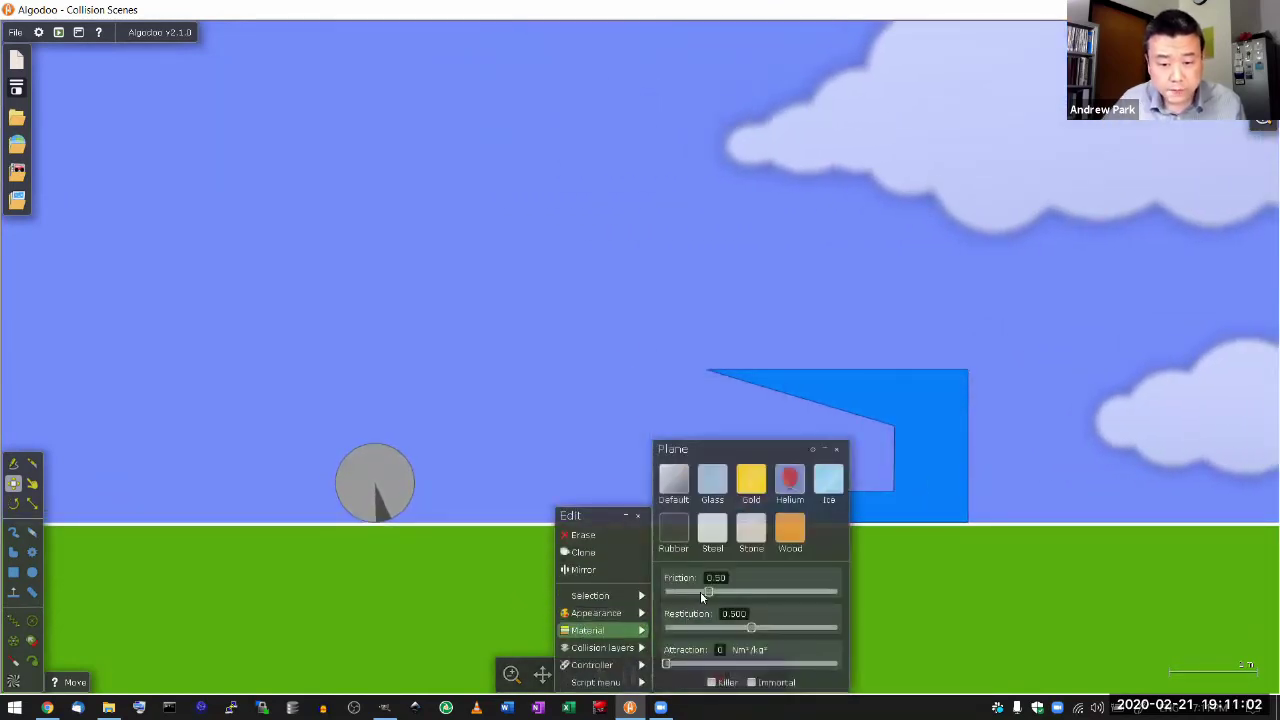
{"action": "left_click_drag", "start_coordinate": [701, 593], "coordinate": [662, 590]}
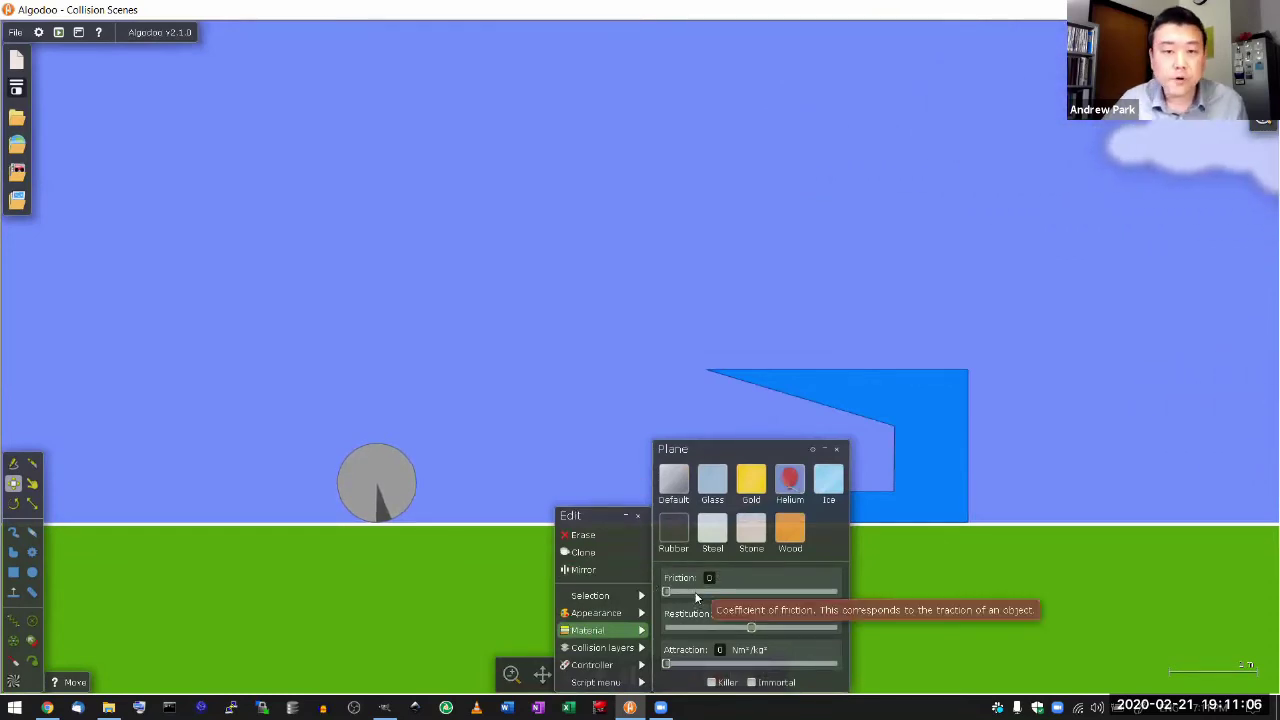
{"action": "left_click", "coordinate": [572, 410]}
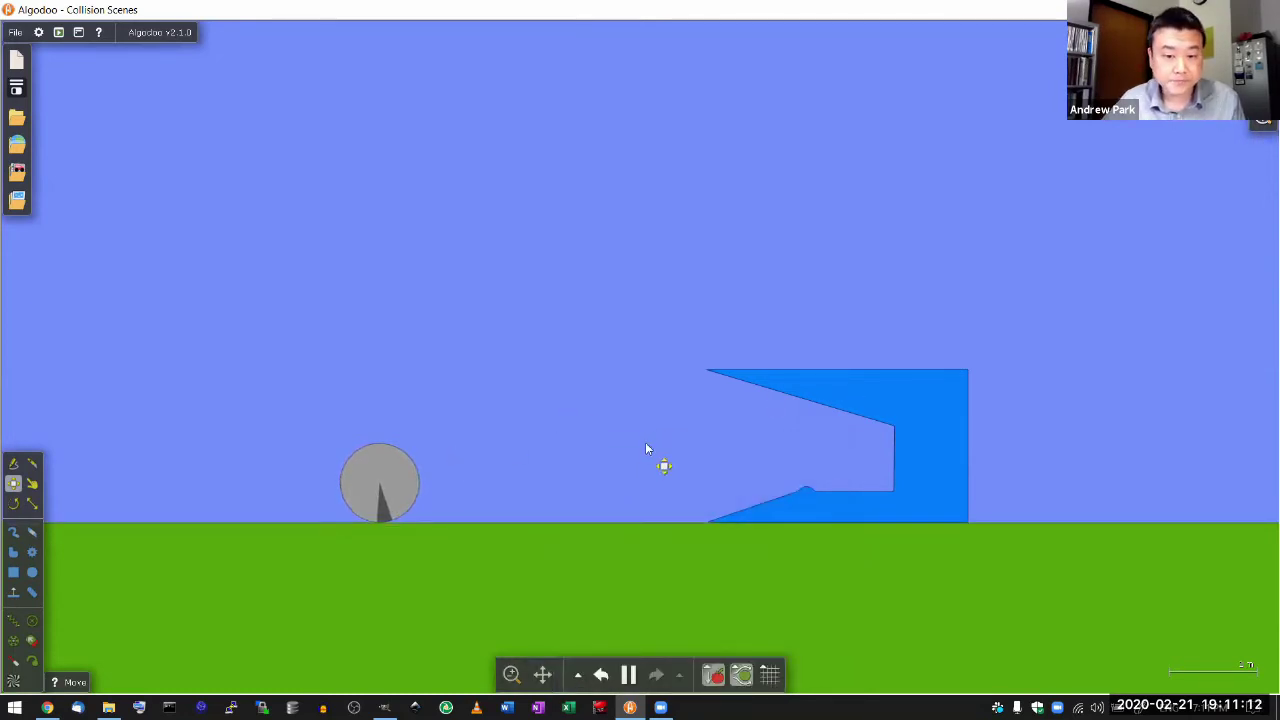
{"action": "left_click_drag", "start_coordinate": [645, 442], "coordinate": [506, 441]}
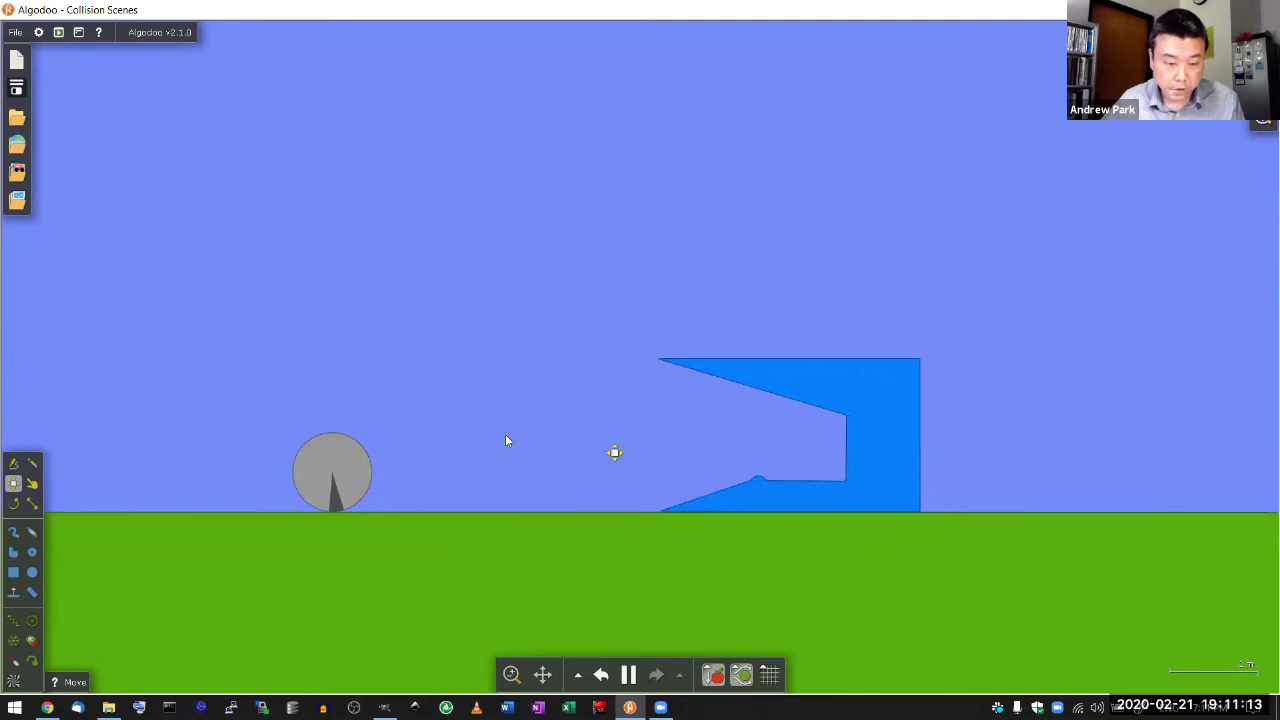
{"action": "left_click", "coordinate": [345, 468]}
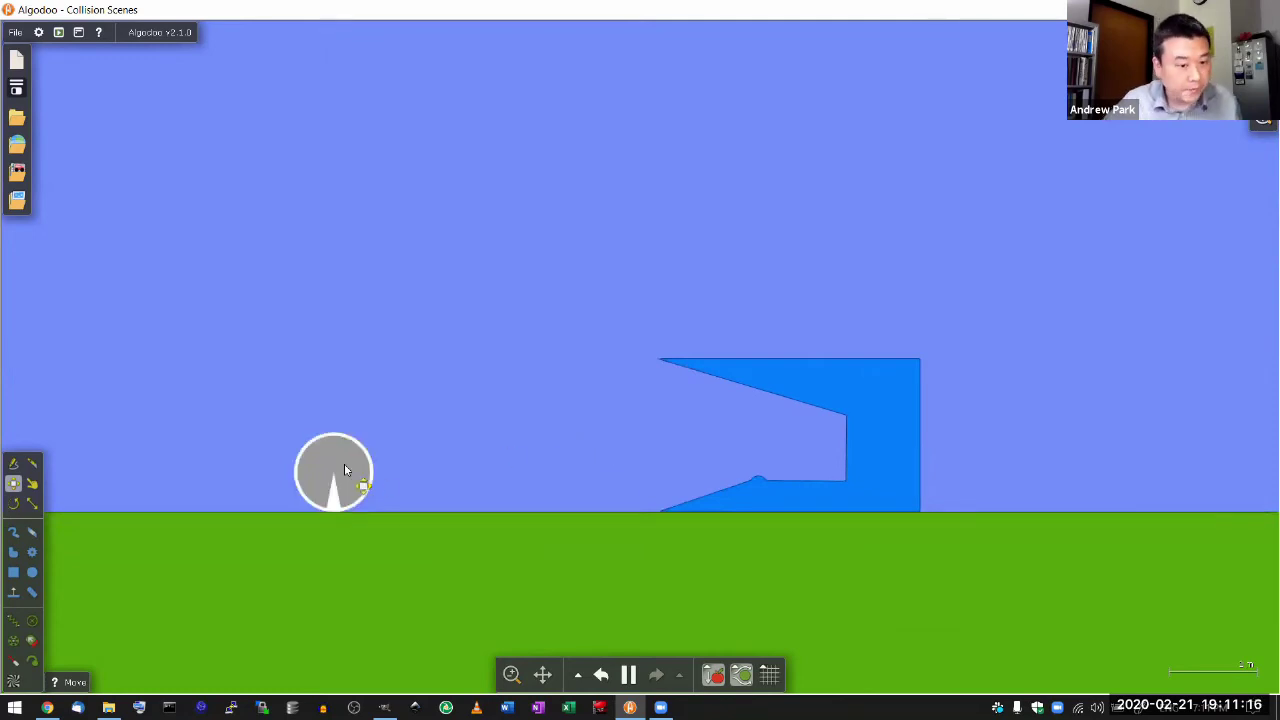
Check the ball's Material and Information panels showing 1.5 kg mass.
{"action": "right_click", "coordinate": [348, 457]}
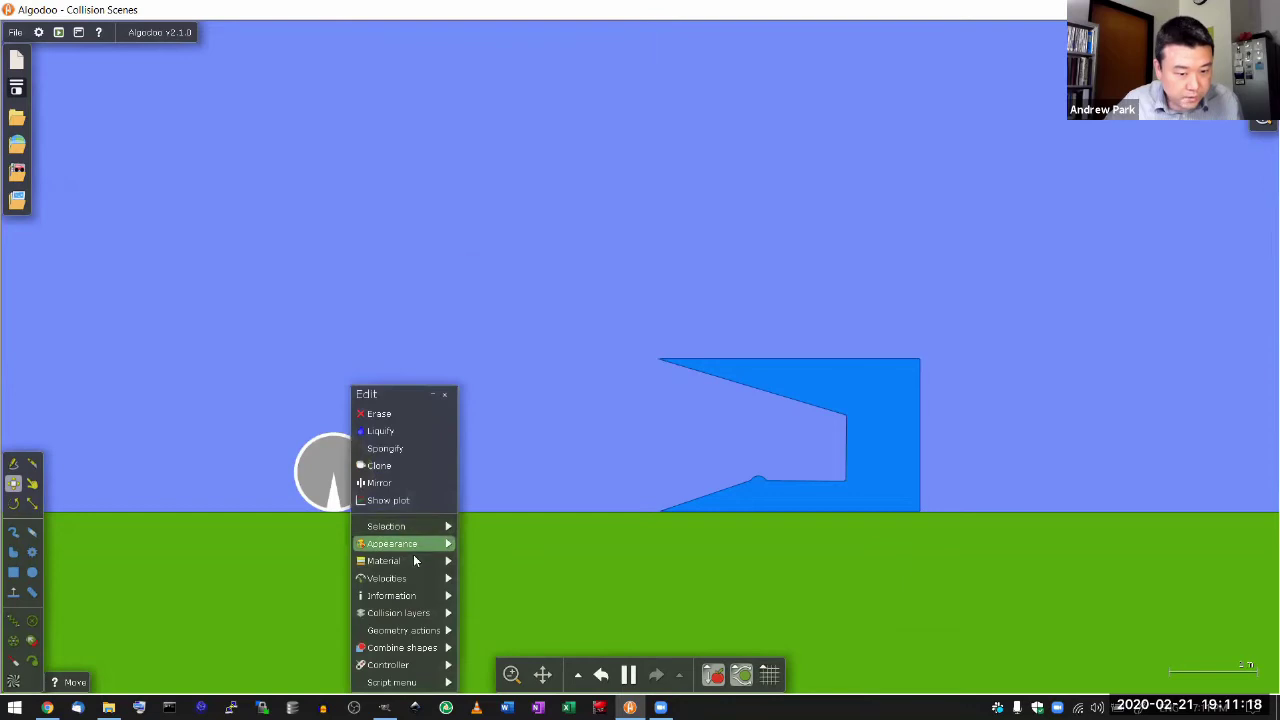
{"action": "mouse_move", "coordinate": [405, 560]}
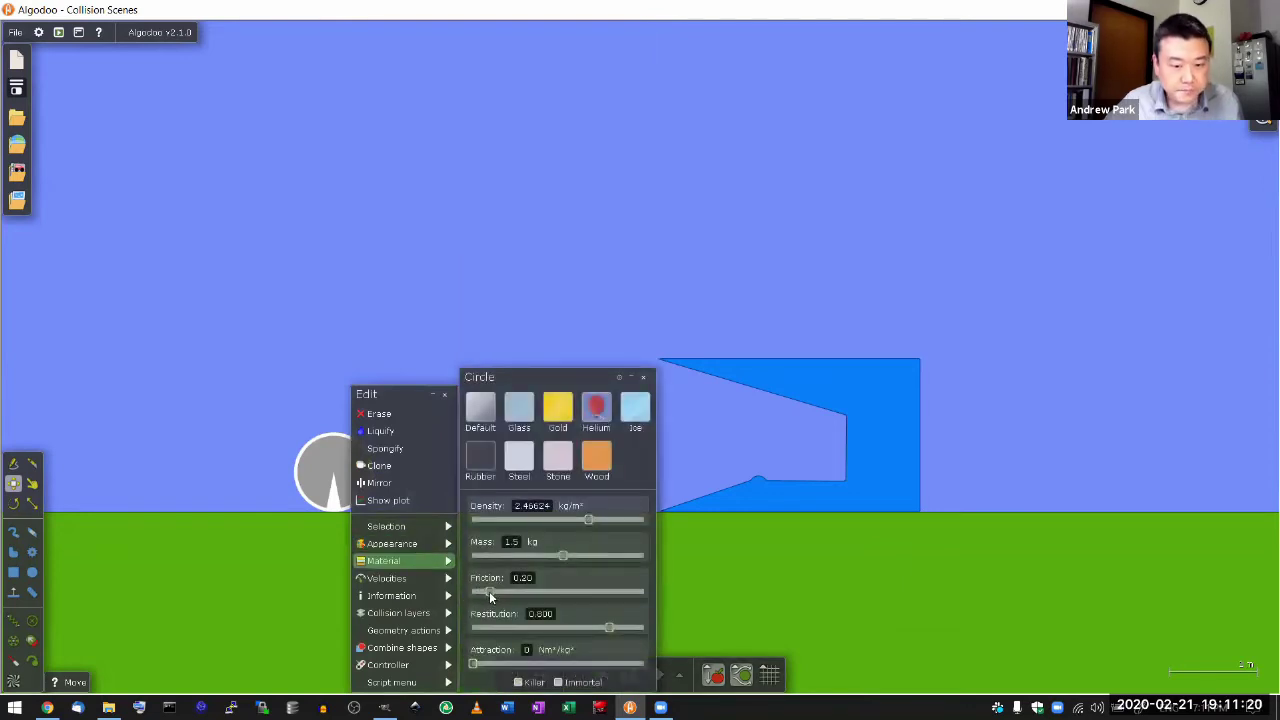
{"action": "mouse_move", "coordinate": [430, 596]}
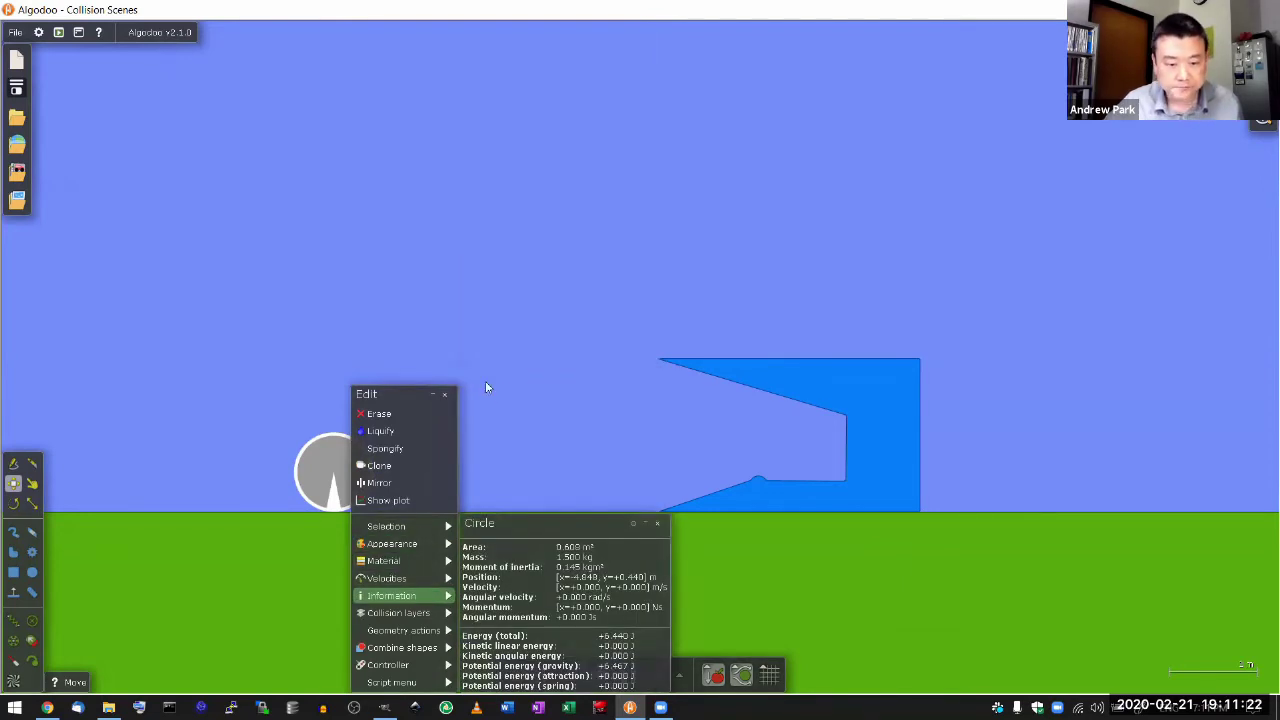
Confirm the blue cart's 1.5 kg mass, then drag the cart slightly toward the ball.
{"action": "left_click", "coordinate": [508, 277]}
{"action": "right_click", "coordinate": [793, 371]}
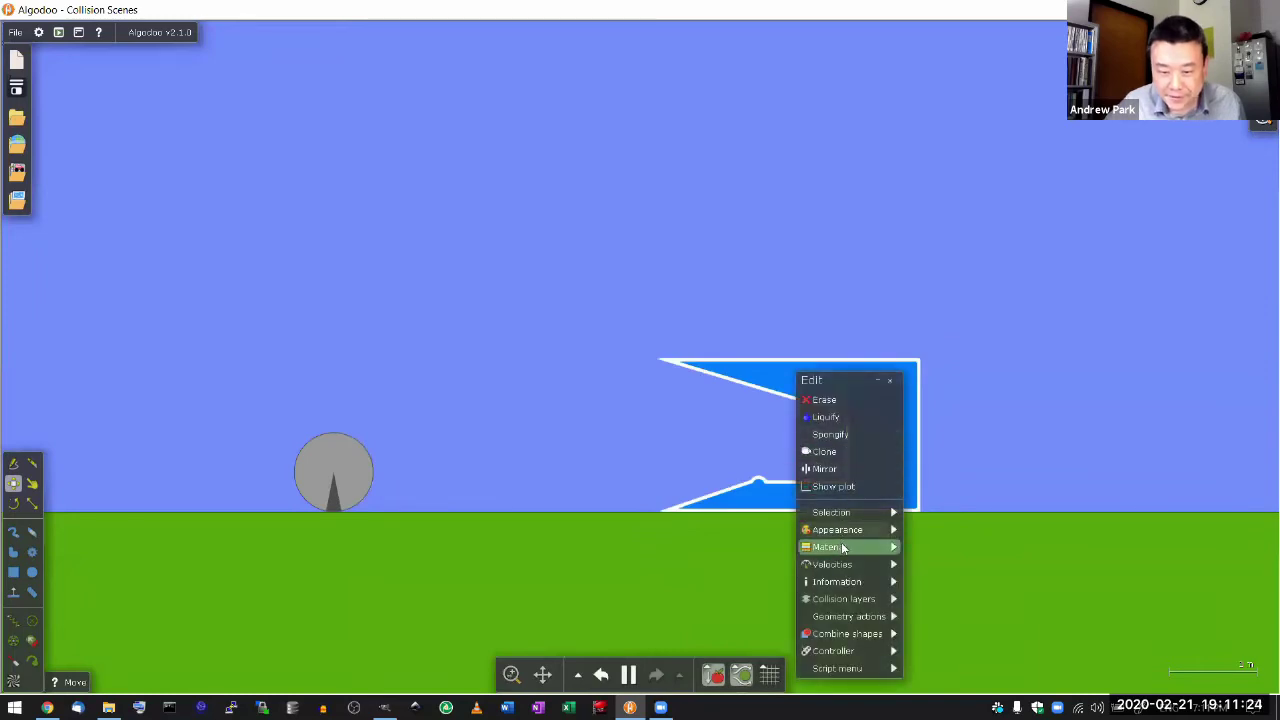
{"action": "mouse_move", "coordinate": [845, 547]}
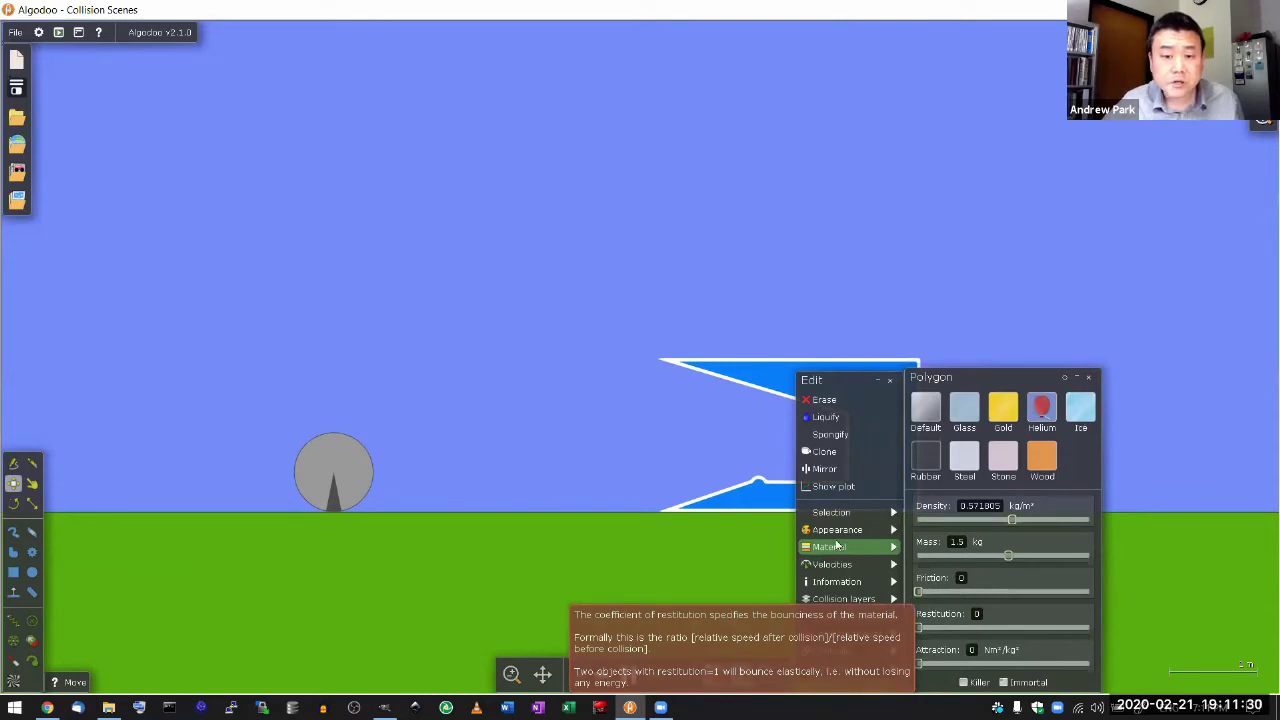
{"action": "left_click", "coordinate": [573, 470]}
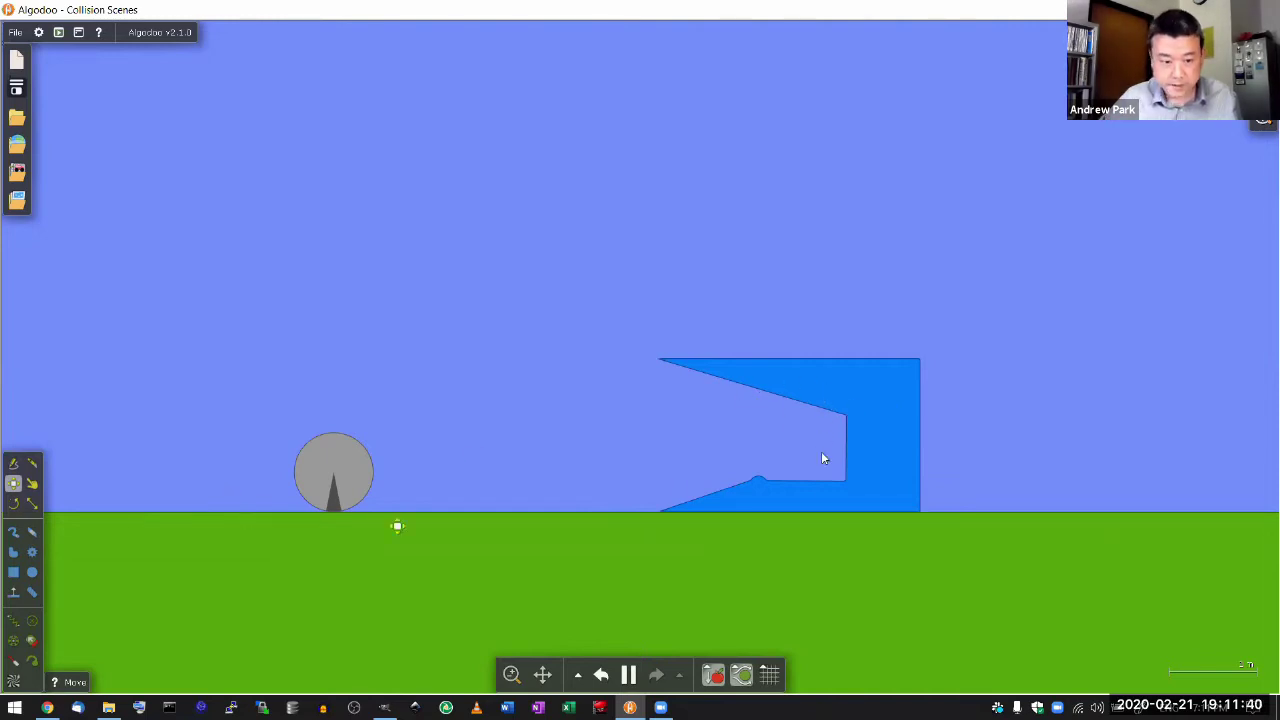
{"action": "left_click_drag", "start_coordinate": [824, 406], "coordinate": [823, 186]}
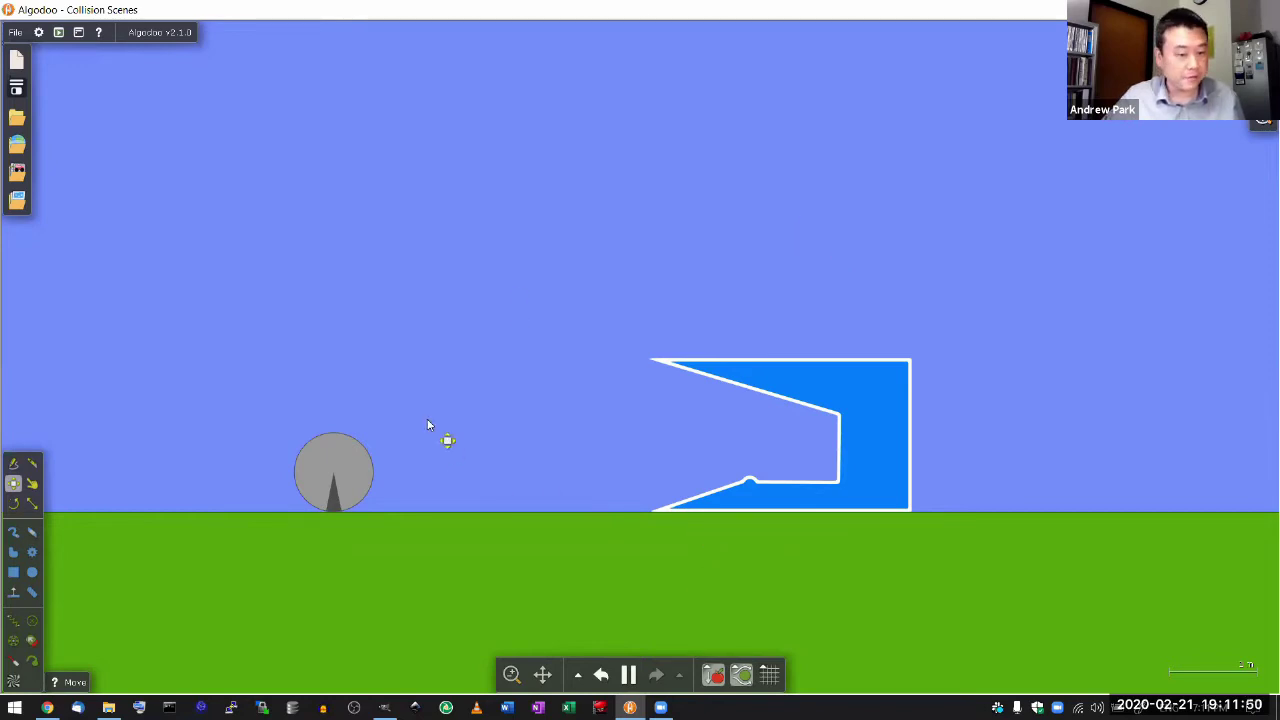
Enter 0 for the grey ball's Restitution, then pause the simulation.
{"action": "right_click", "coordinate": [343, 472]}
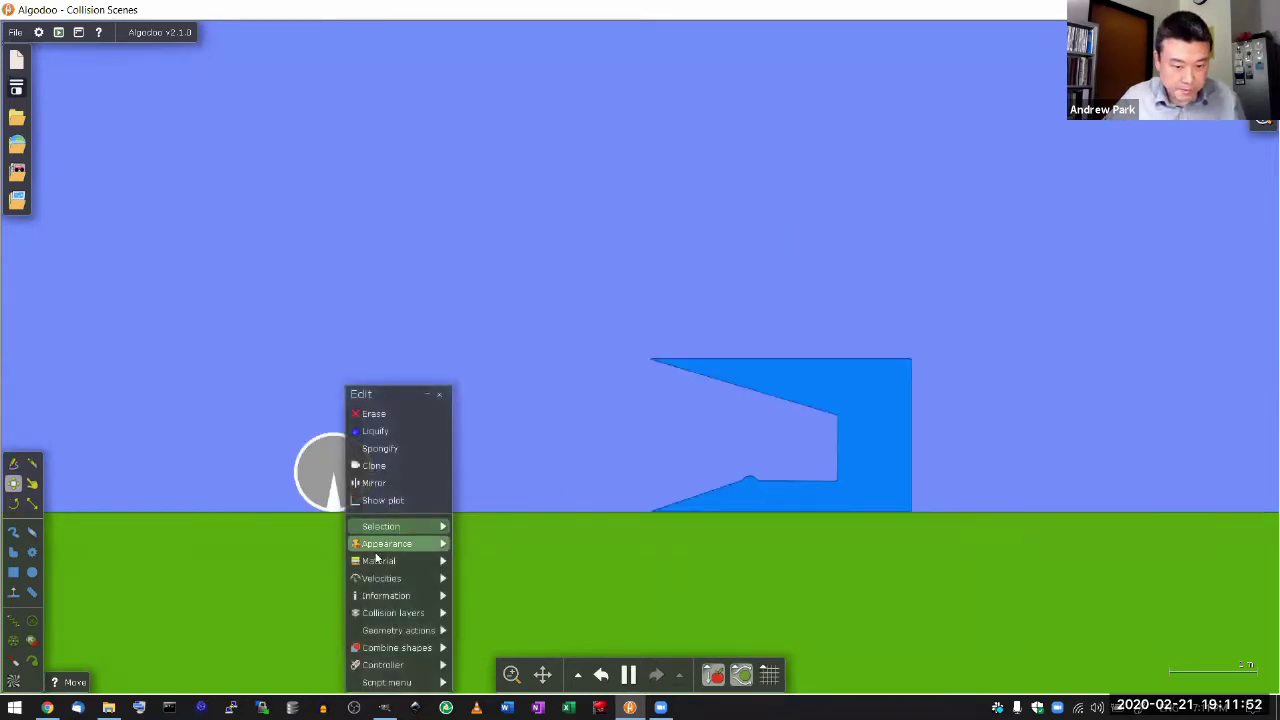
{"action": "mouse_move", "coordinate": [420, 561]}
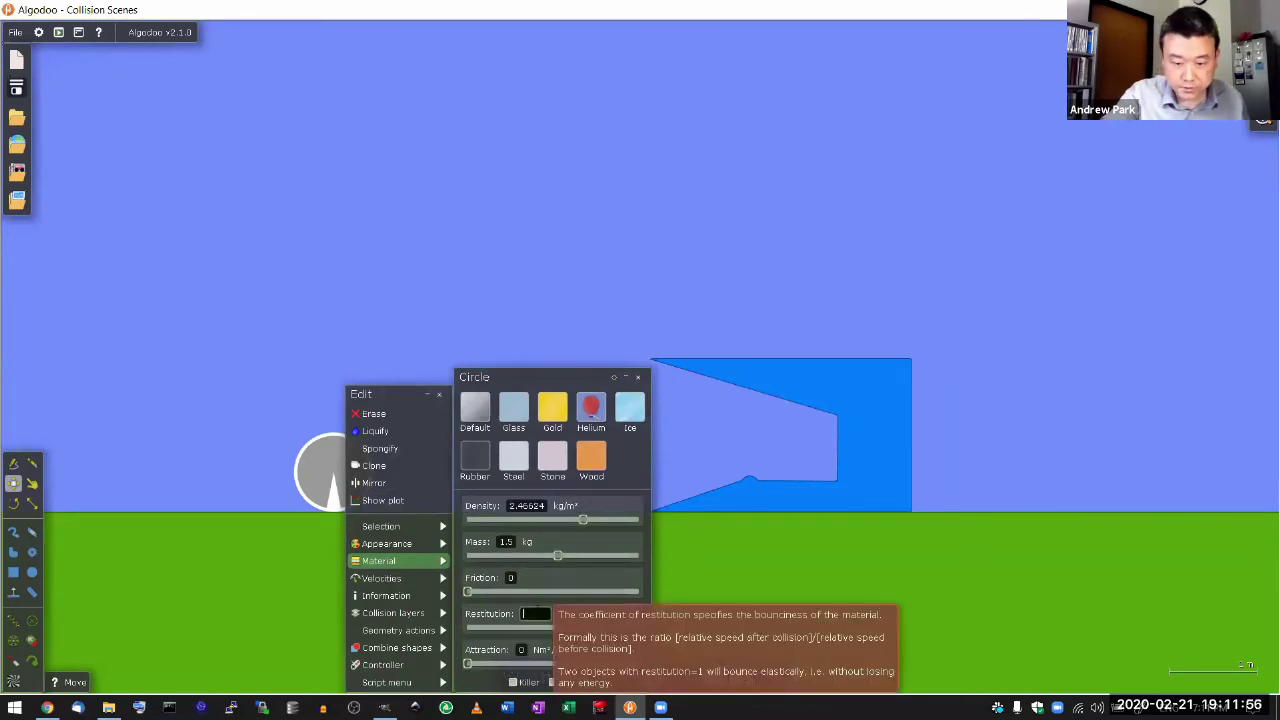
{"action": "type", "text": "0"}
{"action": "key", "text": "Return"}
{"action": "left_click", "coordinate": [462, 258]}
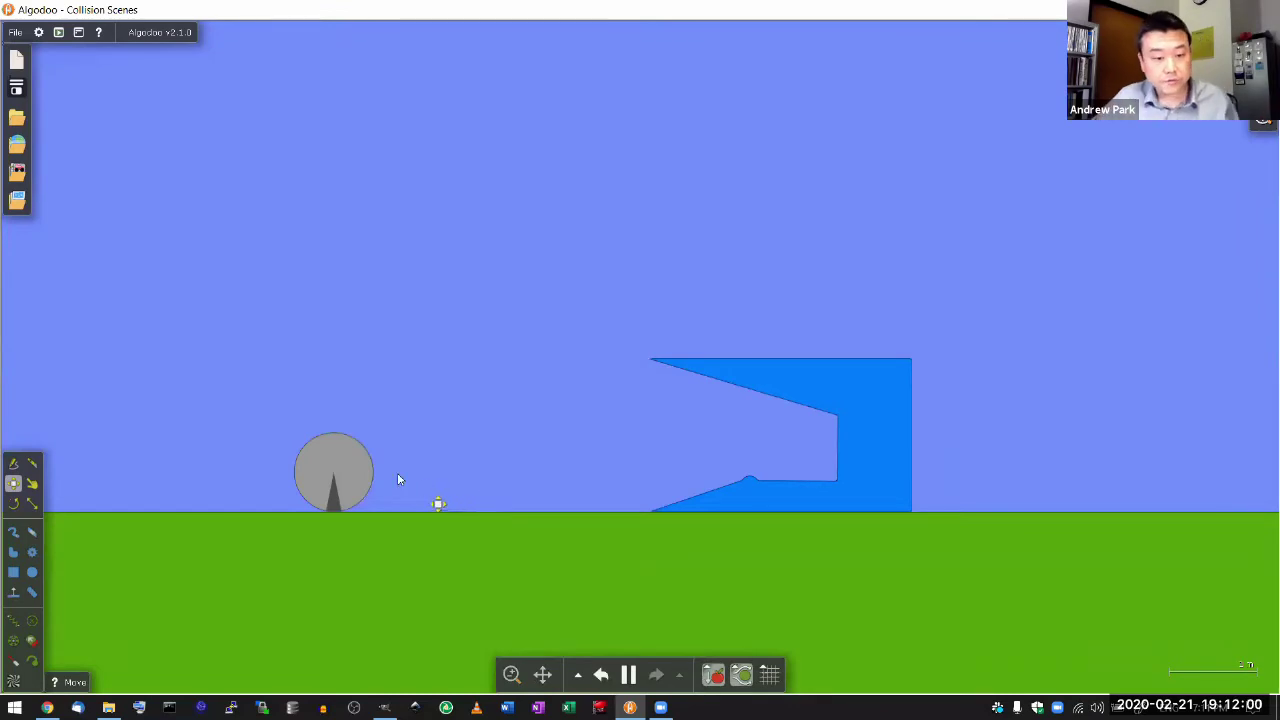
{"action": "left_click", "coordinate": [628, 675]}
{"action": "left_click_drag", "start_coordinate": [461, 376], "coordinate": [413, 376]}
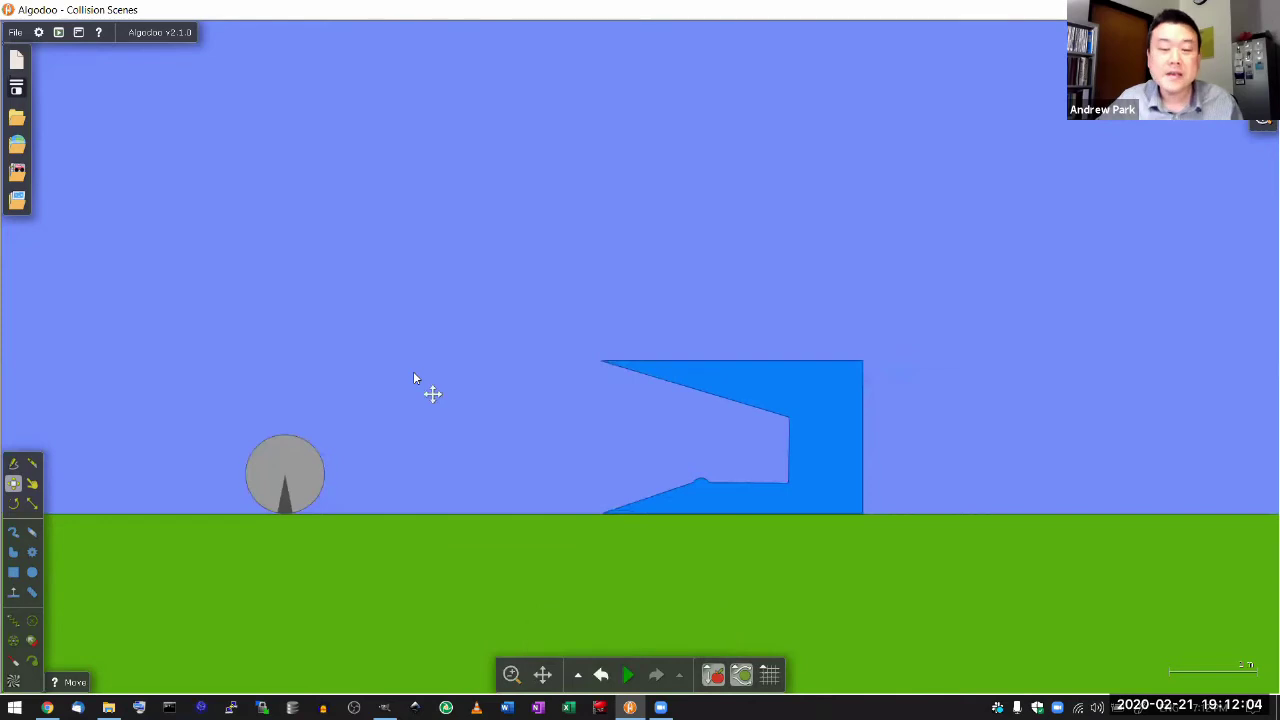
Enter 5 m/s as the ball's Velocity (X) and reframe the view around it.
{"action": "right_click", "coordinate": [293, 486]}
{"action": "mouse_move", "coordinate": [348, 560]}
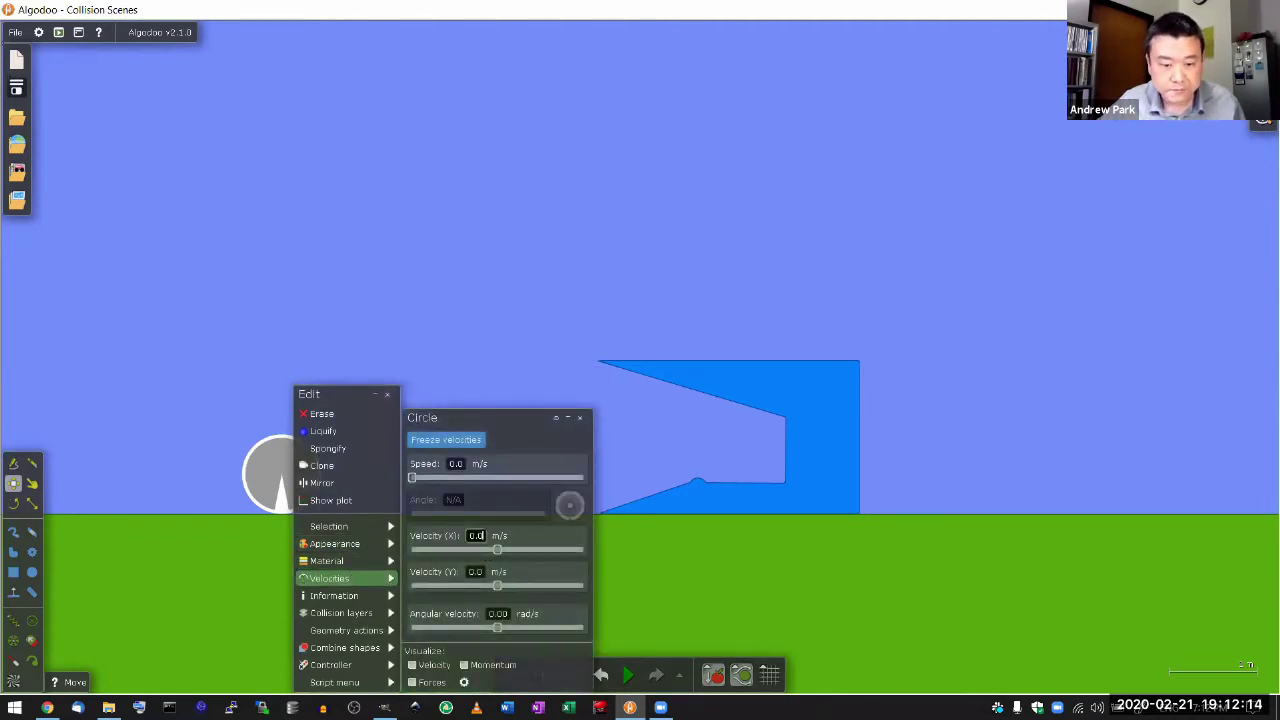
{"action": "type", "text": "5"}
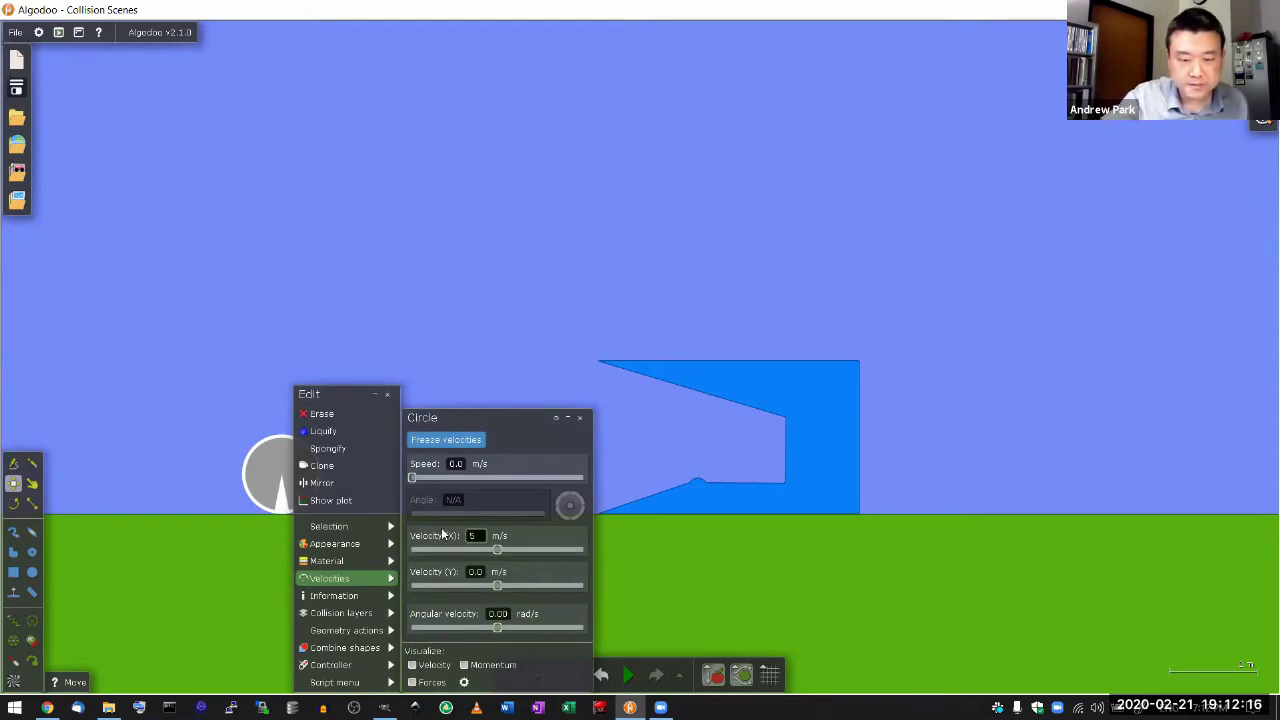
{"action": "key", "text": "Return"}
{"action": "left_click", "coordinate": [480, 227]}
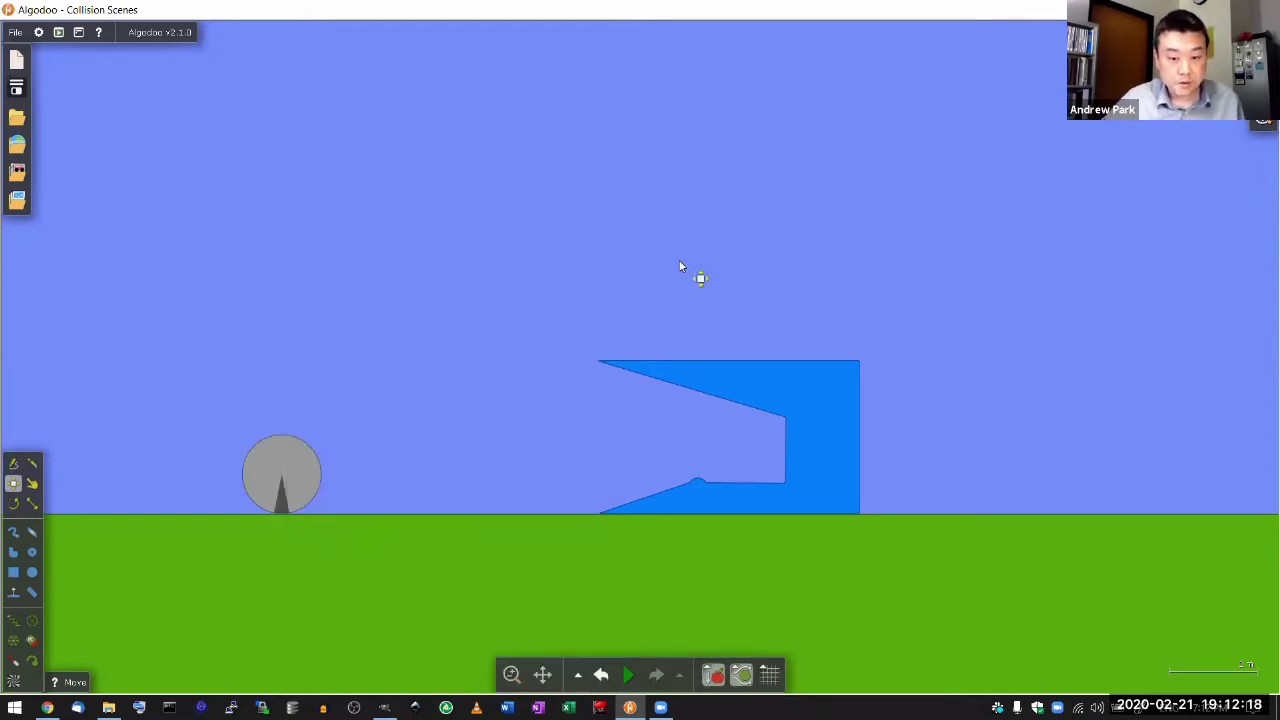
{"action": "scroll", "coordinate": [580, 285], "scroll_direction": "down", "scroll_amount": 2}
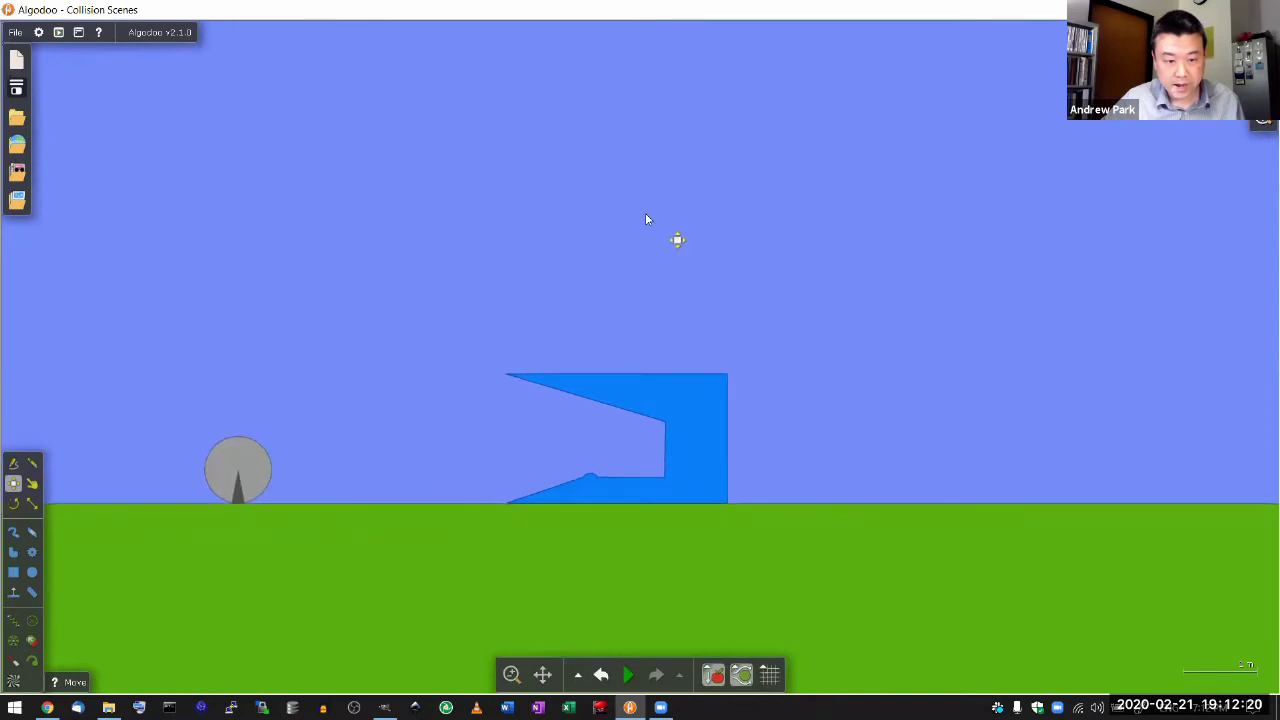
{"action": "left_click_drag", "start_coordinate": [645, 218], "coordinate": [574, 274]}
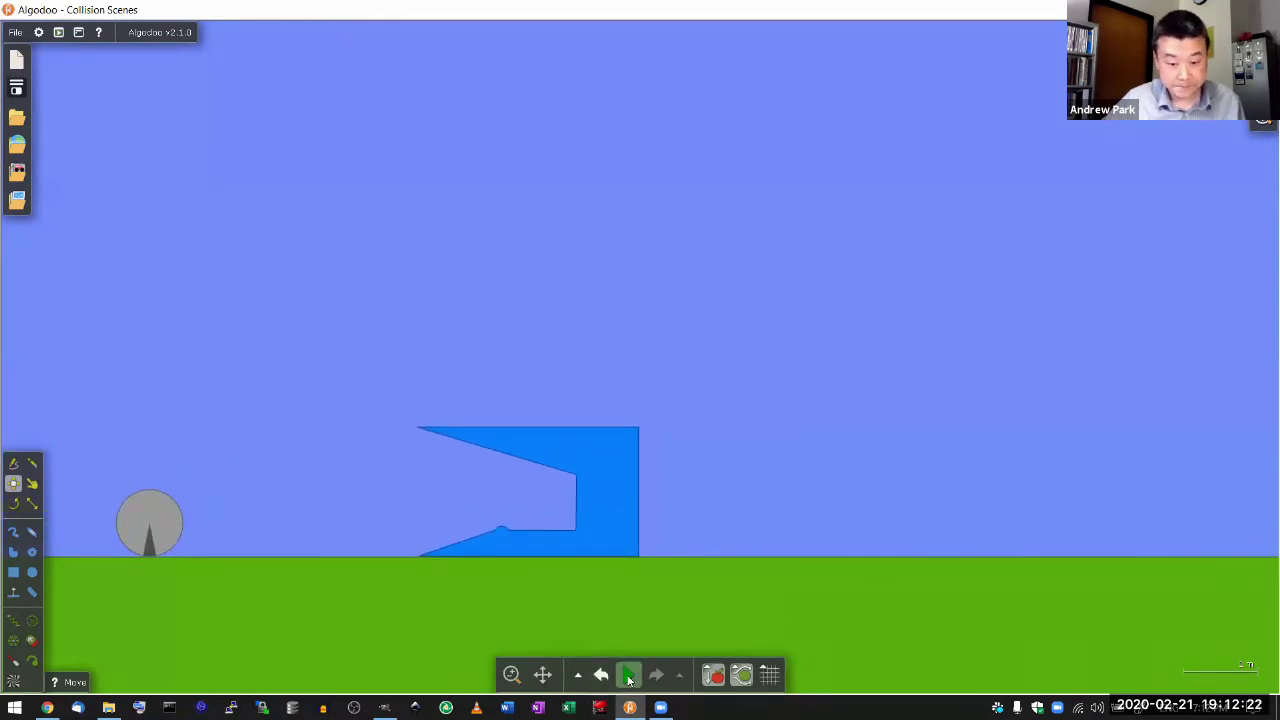
{"action": "scroll", "coordinate": [725, 440], "scroll_direction": "down", "scroll_amount": 2}
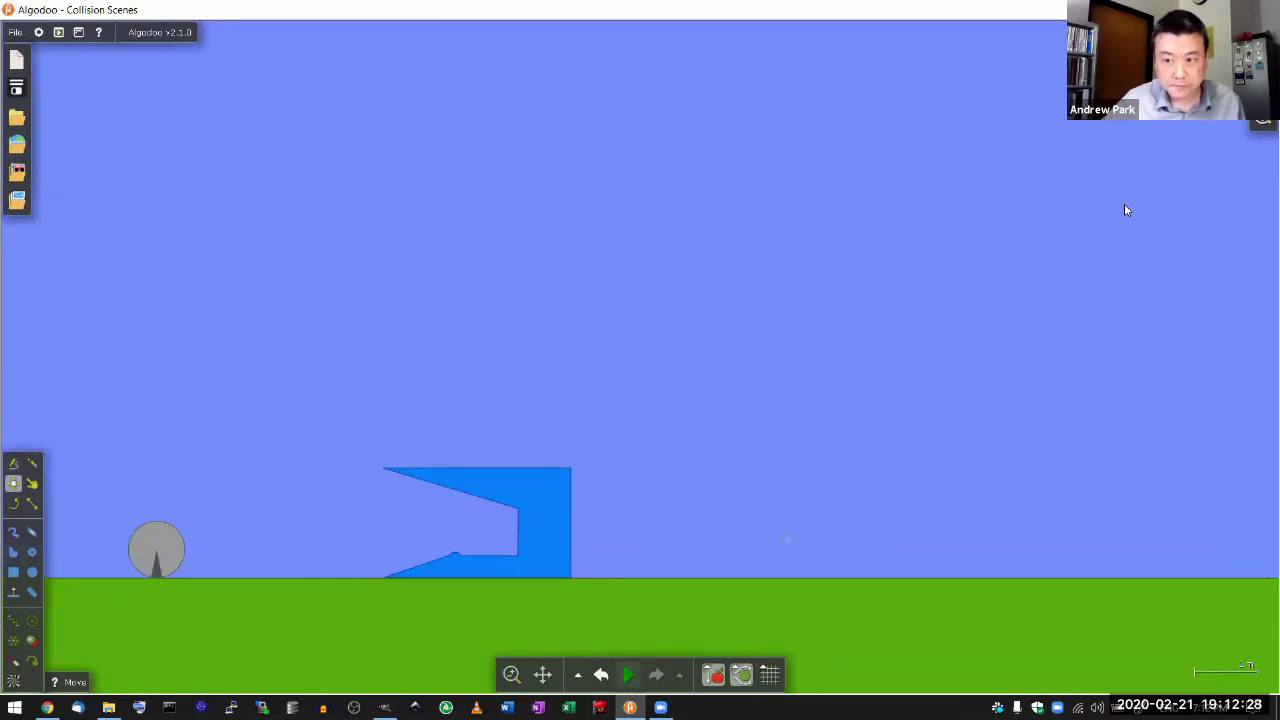
{"action": "right_click", "coordinate": [176, 555]}
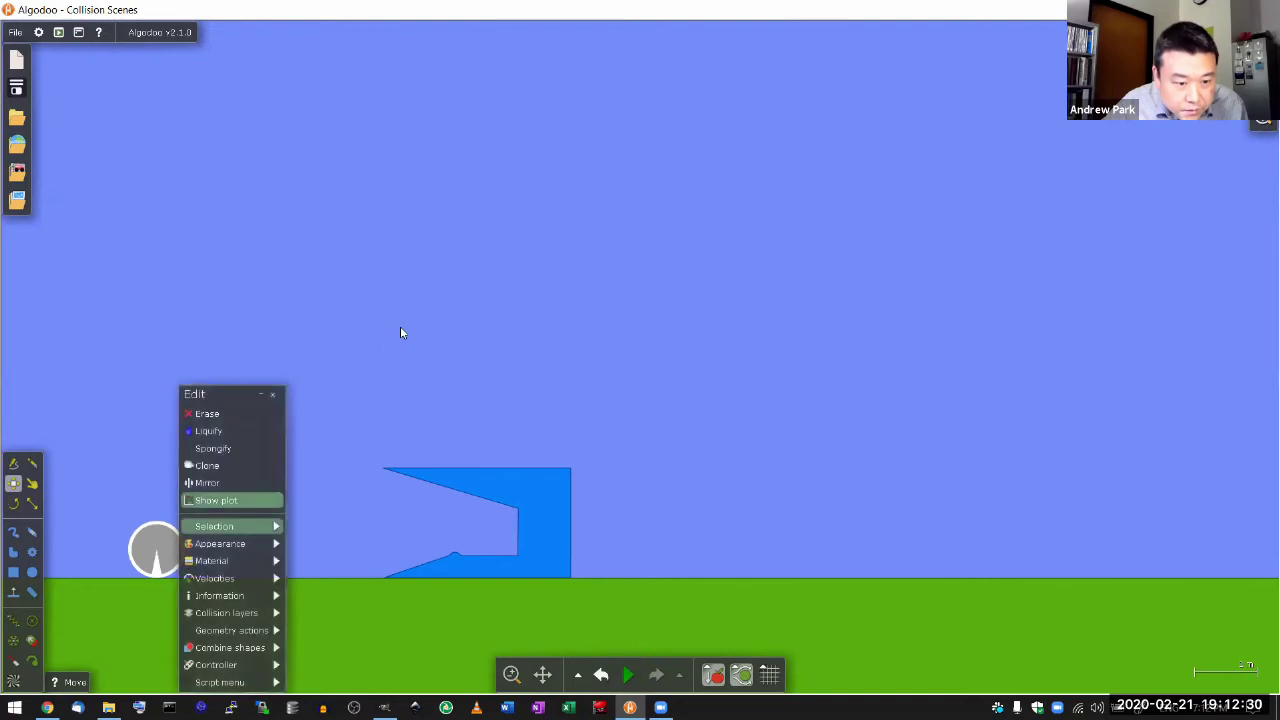
{"action": "left_click", "coordinate": [630, 675]}
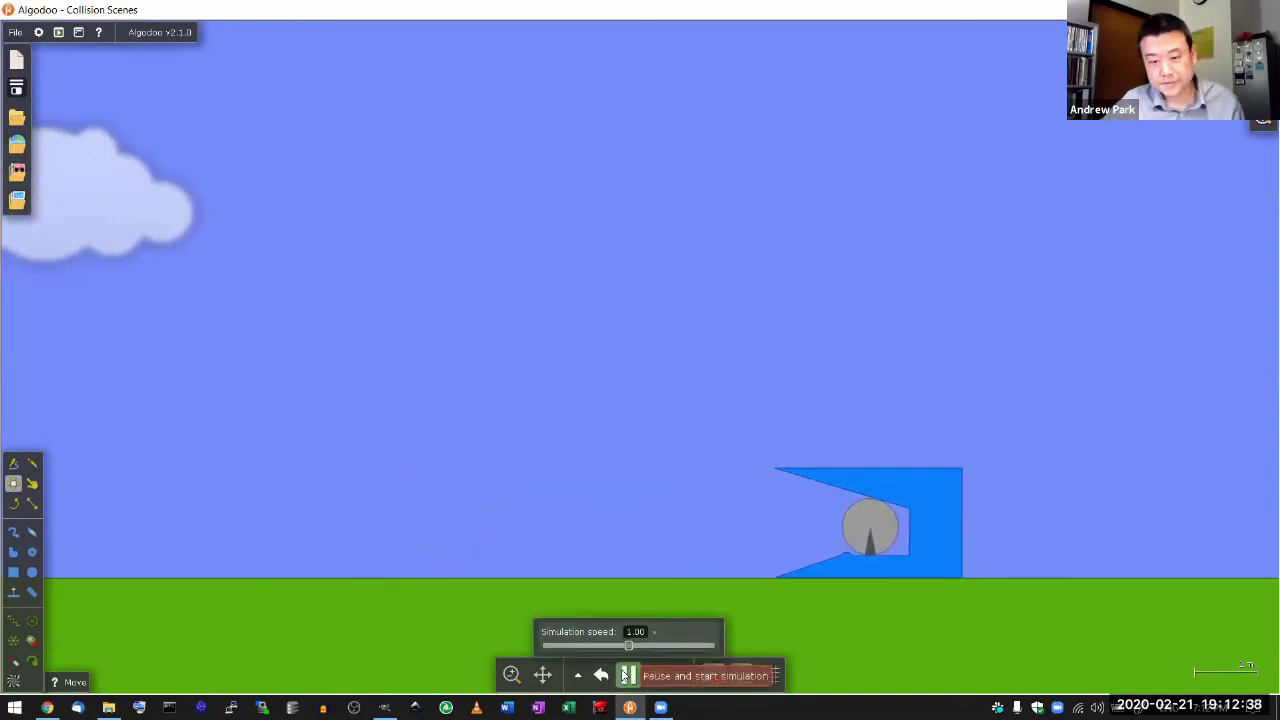
{"action": "left_click", "coordinate": [627, 675]}
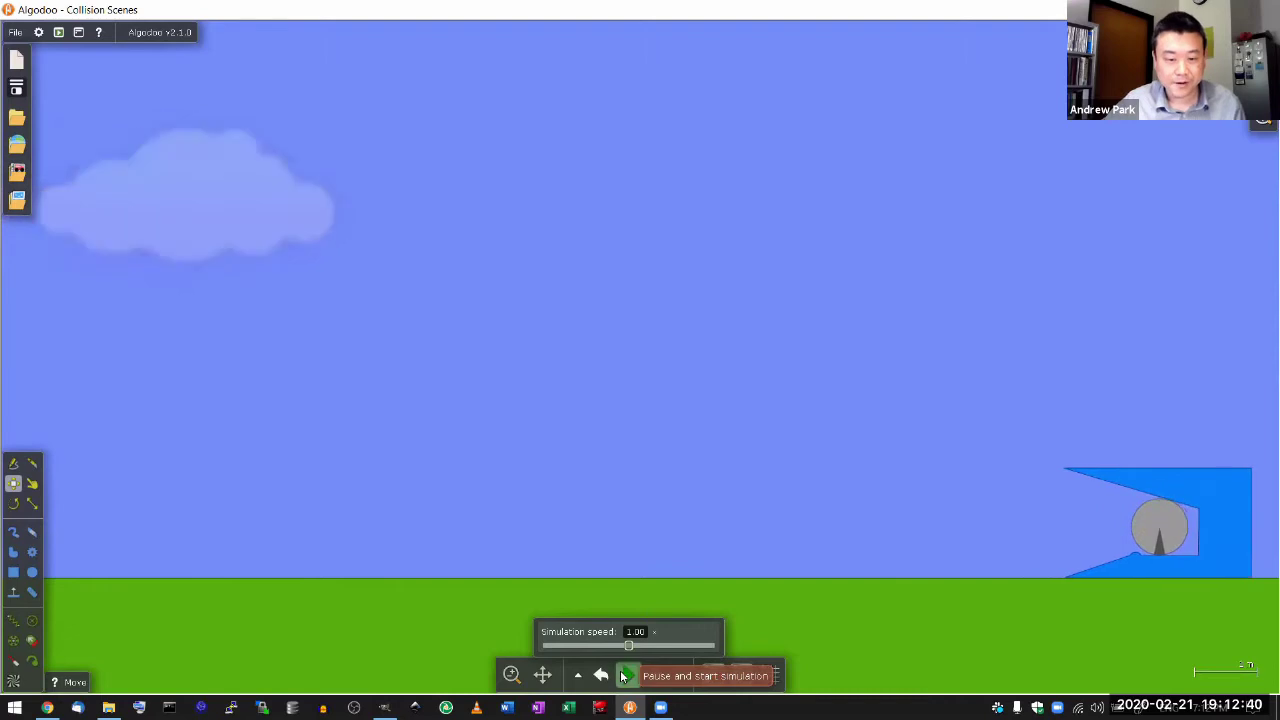
{"action": "left_click", "coordinate": [601, 675]}
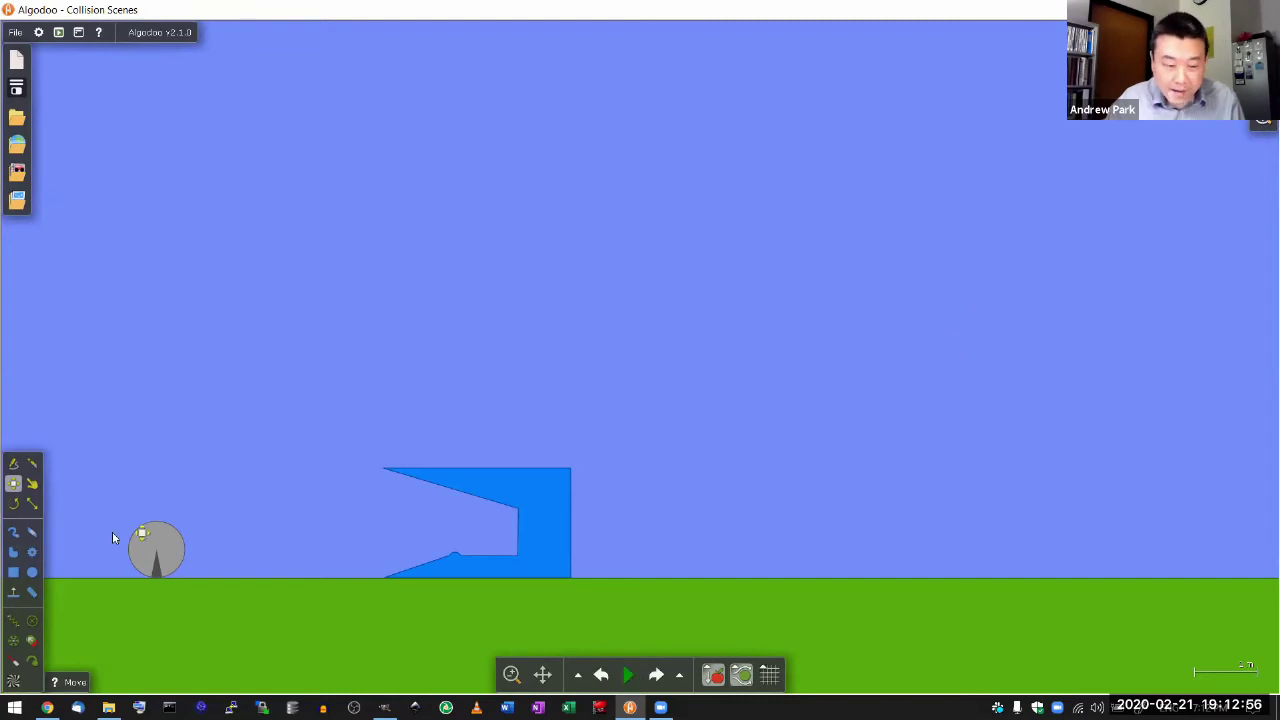
Tick Visualize Velocity for the ball so its velocity arrow shows.
{"action": "right_click", "coordinate": [148, 546]}
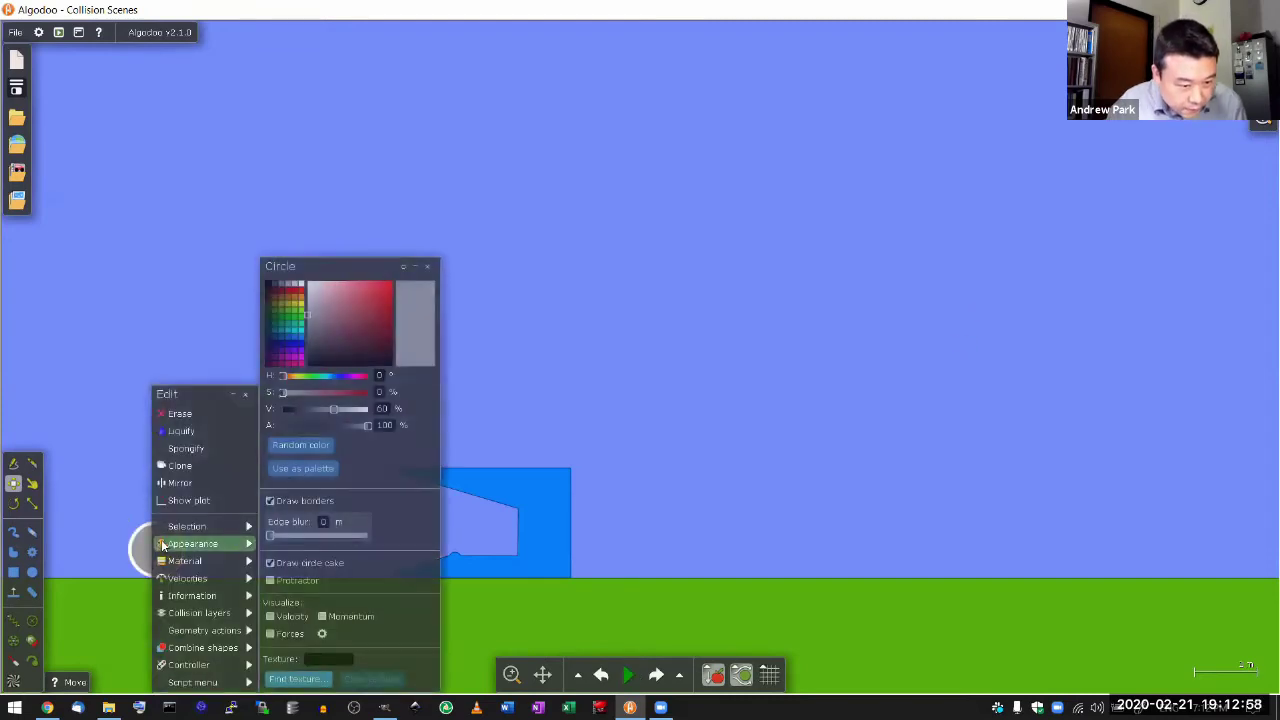
{"action": "mouse_move", "coordinate": [181, 581]}
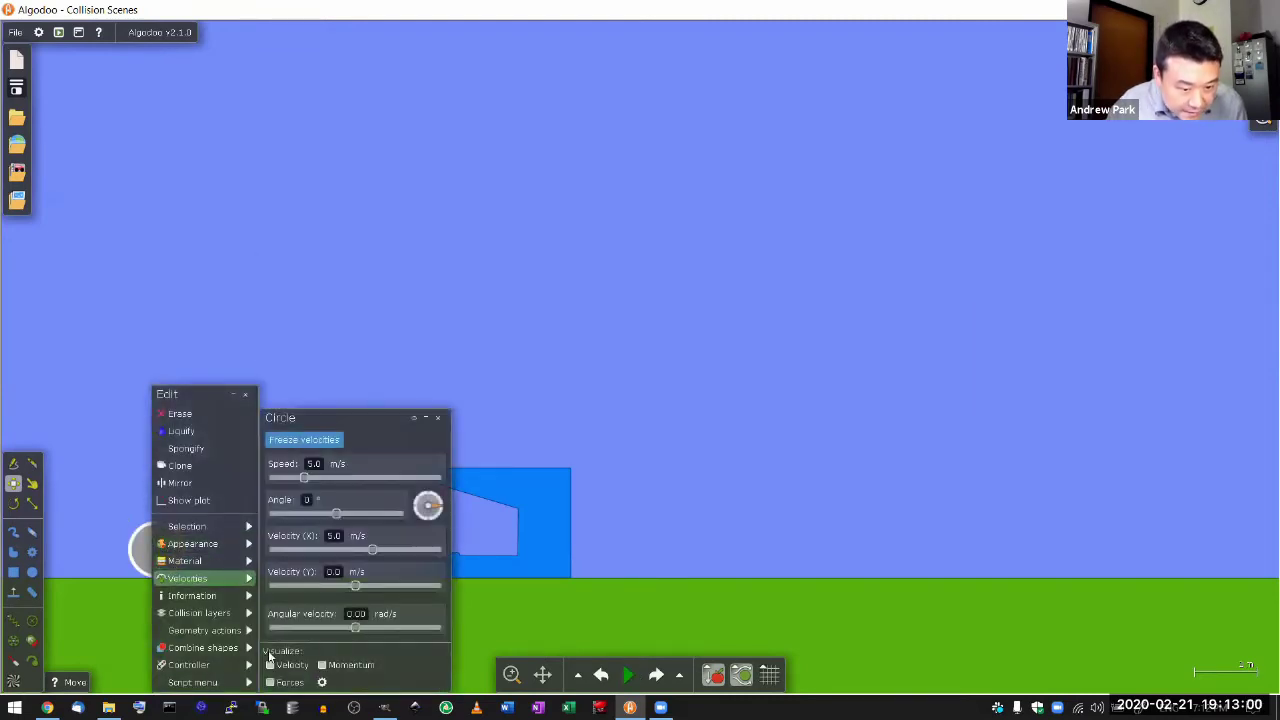
{"action": "left_click", "coordinate": [271, 668]}
{"action": "left_click", "coordinate": [652, 378]}
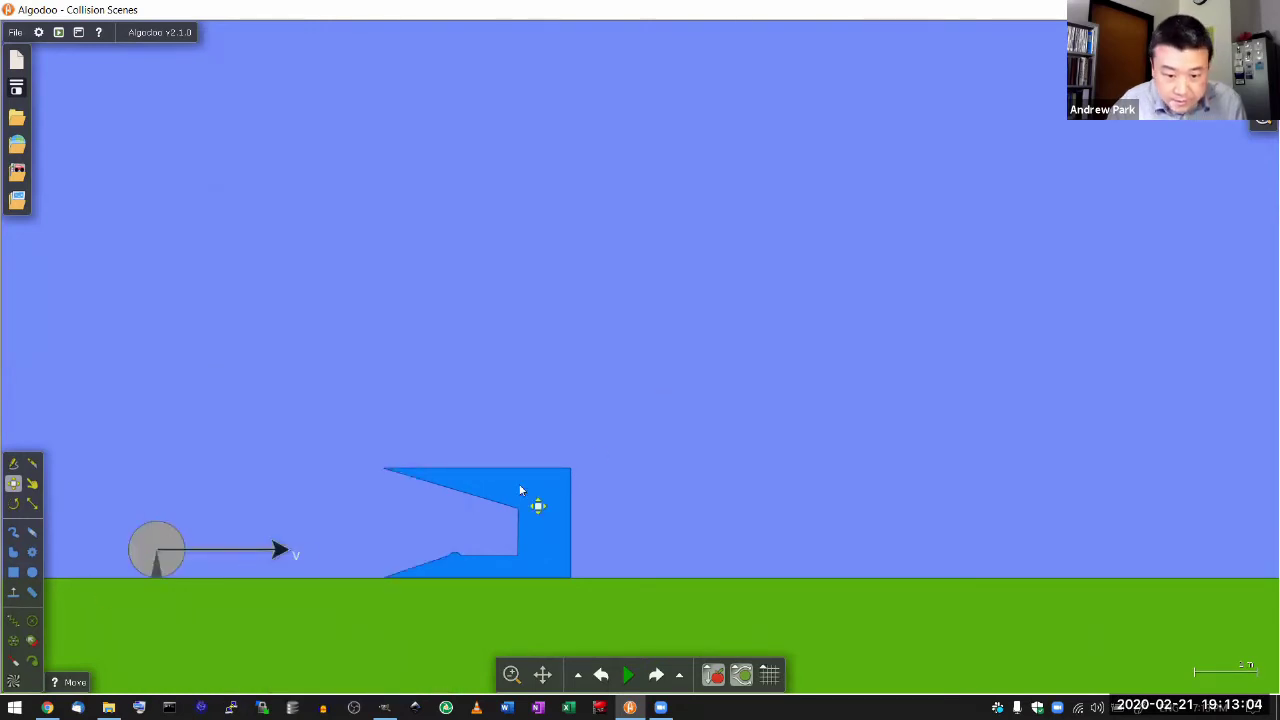
Inspect the blue cart's Velocities and Material panels, confirming zero velocity, then close them.
{"action": "right_click", "coordinate": [520, 490]}
{"action": "mouse_move", "coordinate": [570, 578]}
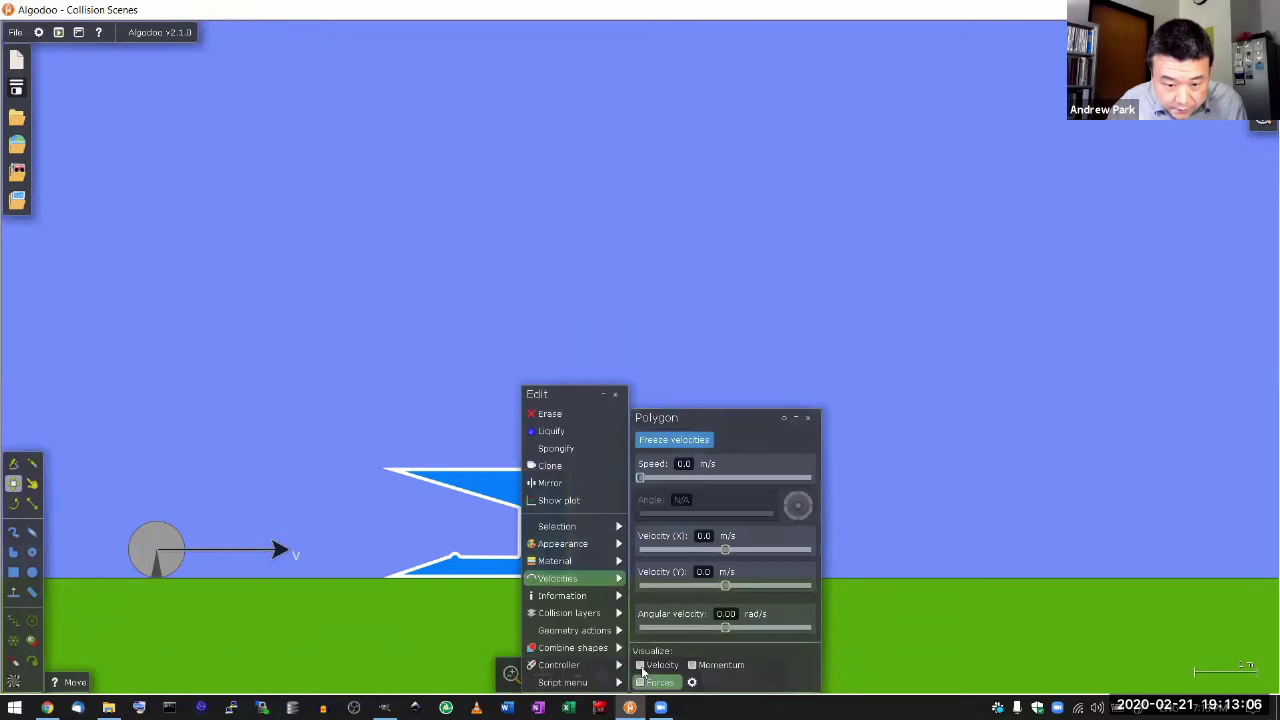
{"action": "left_click", "coordinate": [488, 306]}
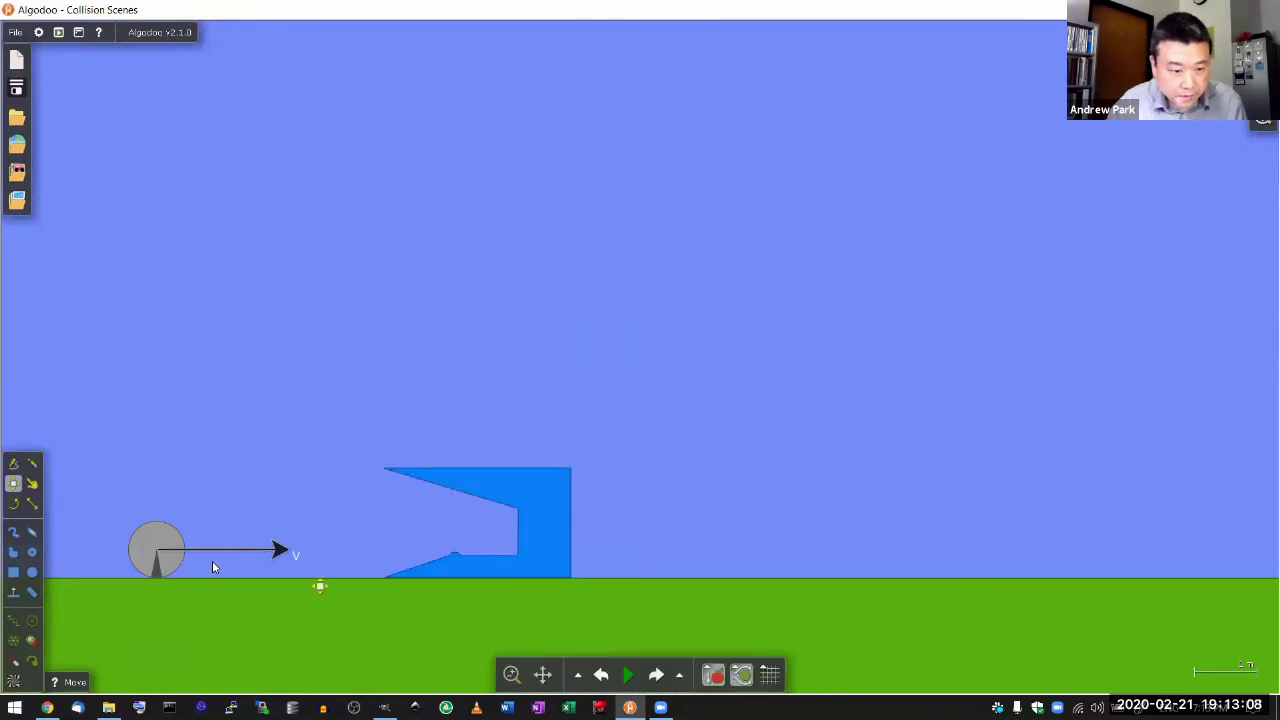
{"action": "right_click", "coordinate": [152, 556]}
{"action": "mouse_move", "coordinate": [185, 566]}
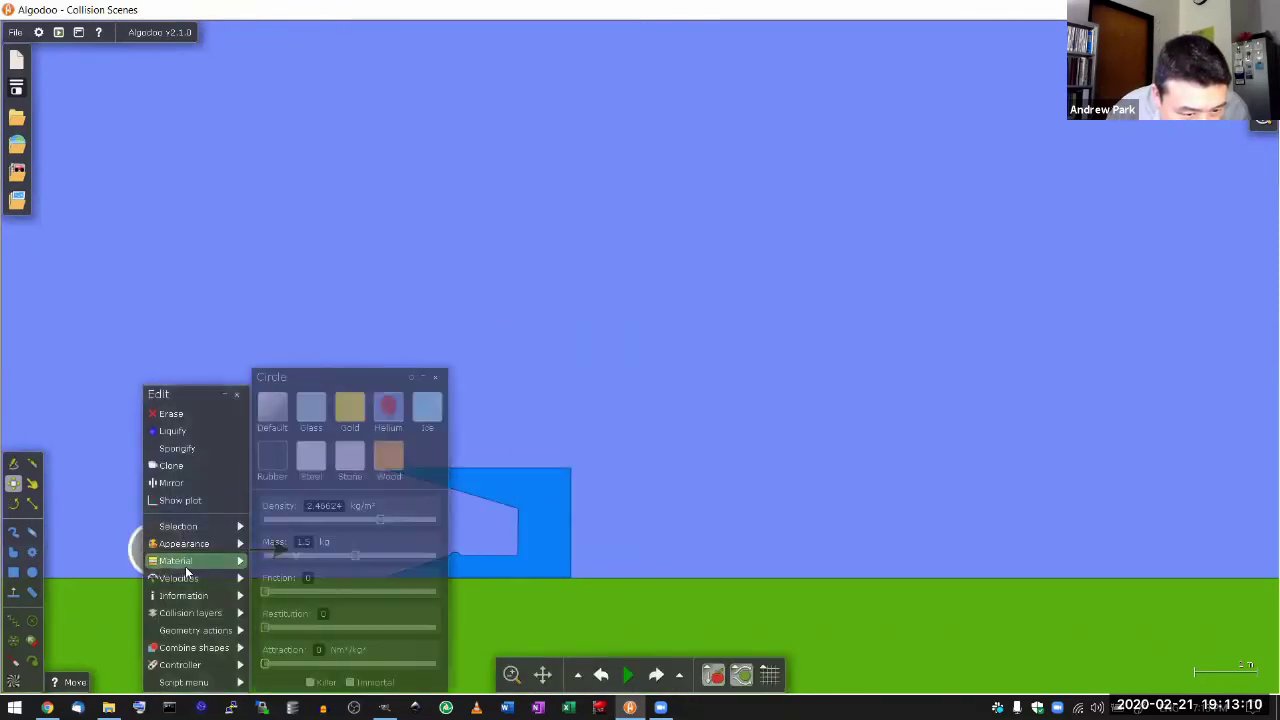
{"action": "right_click", "coordinate": [709, 422]}
{"action": "left_click", "coordinate": [550, 484]}
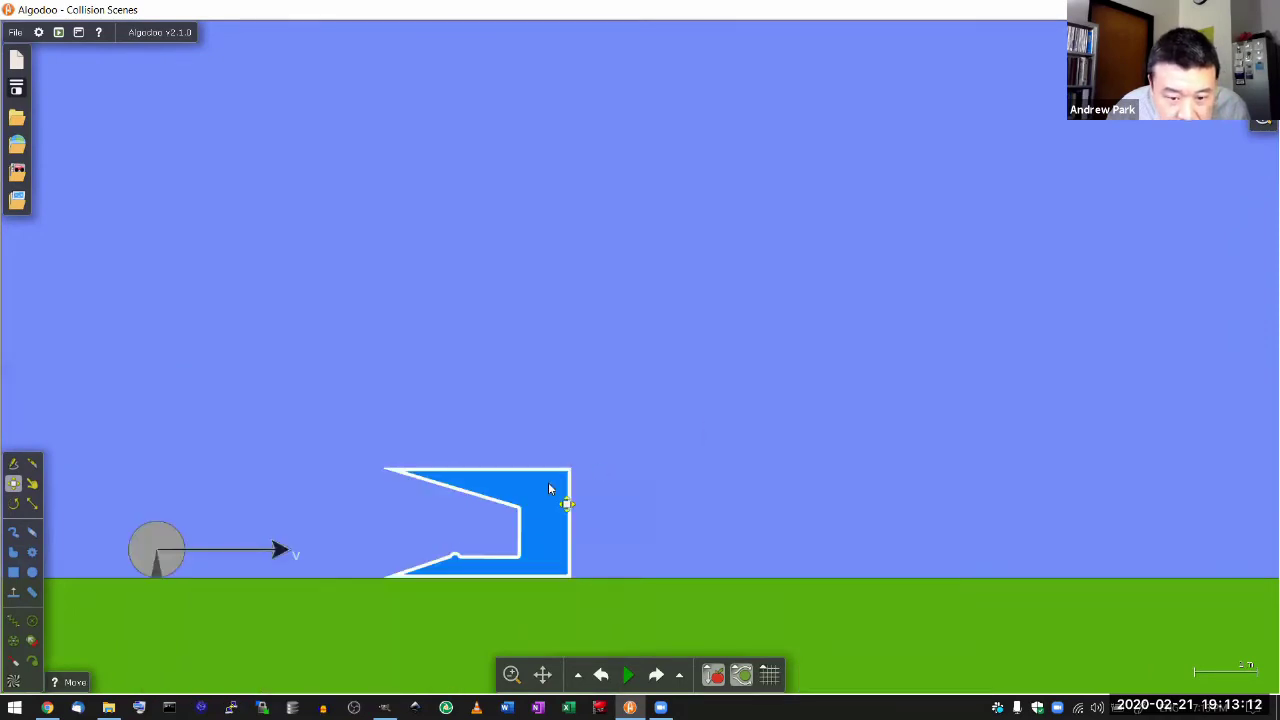
{"action": "right_click", "coordinate": [550, 484]}
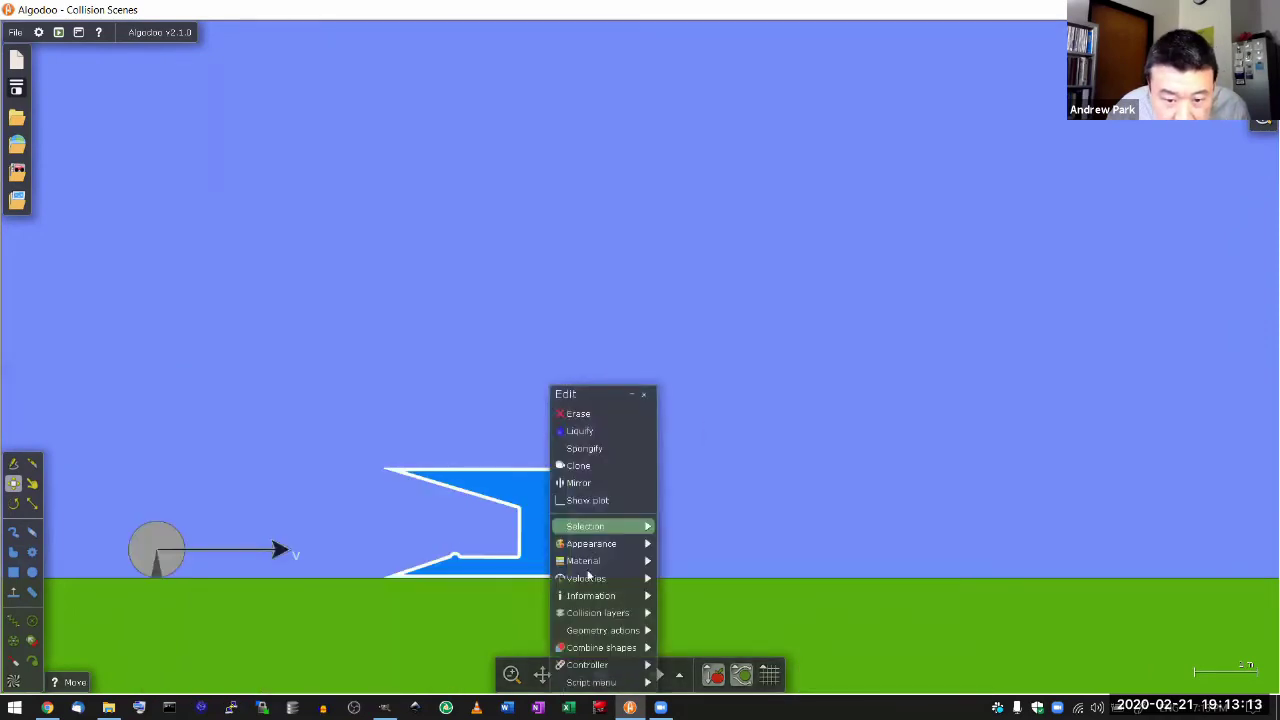
{"action": "left_click", "coordinate": [472, 311]}
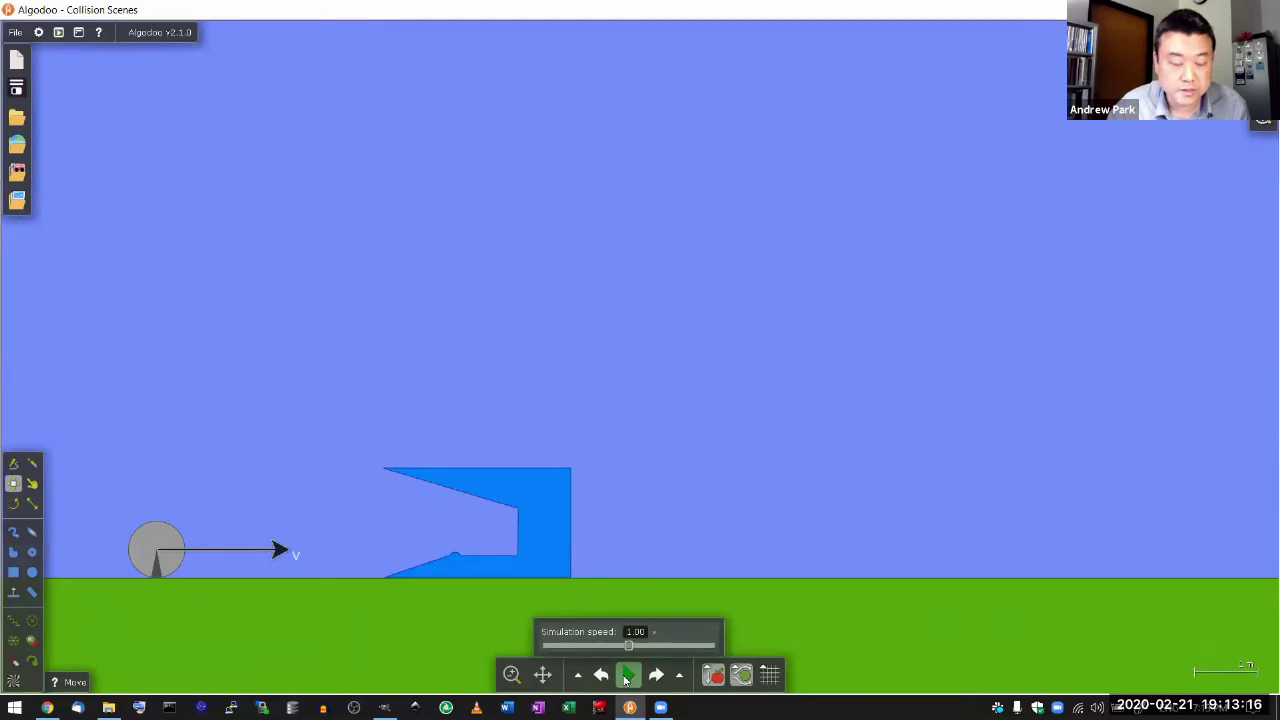
Play the collision twice, then rewind so the ball and catcher return to their starting positions.
{"action": "left_click", "coordinate": [627, 676]}
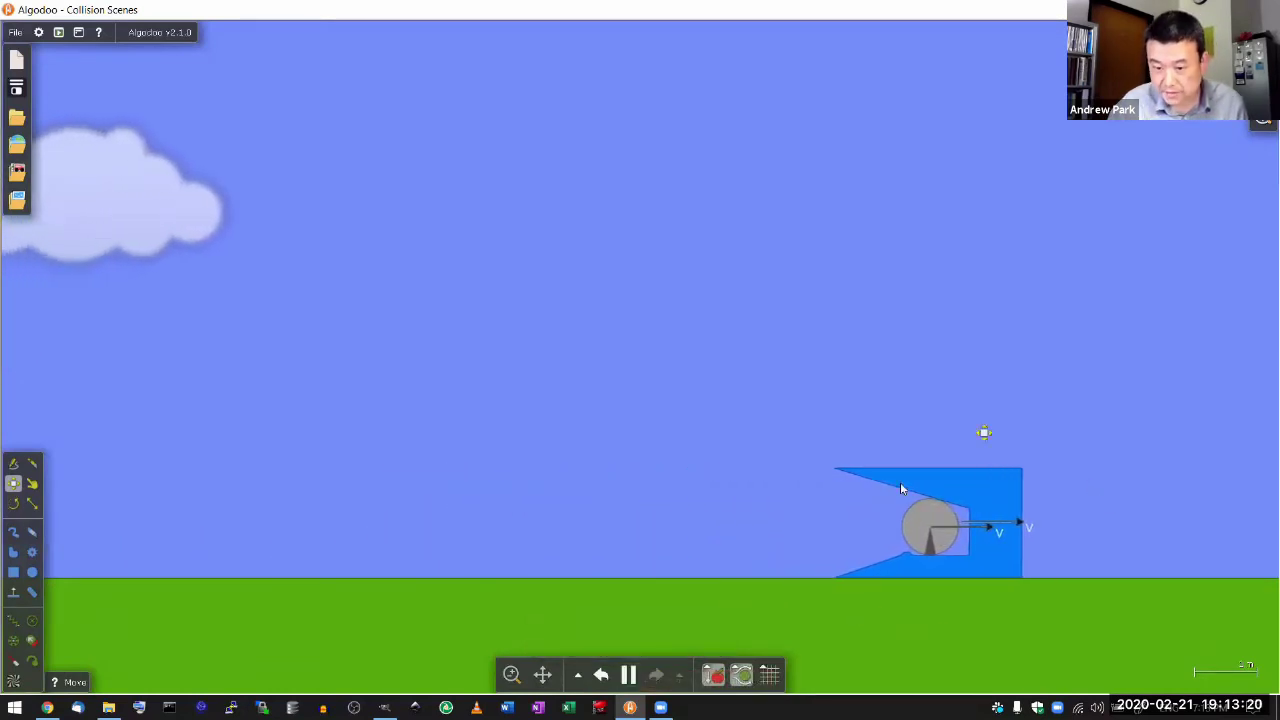
{"action": "left_click", "coordinate": [601, 675]}
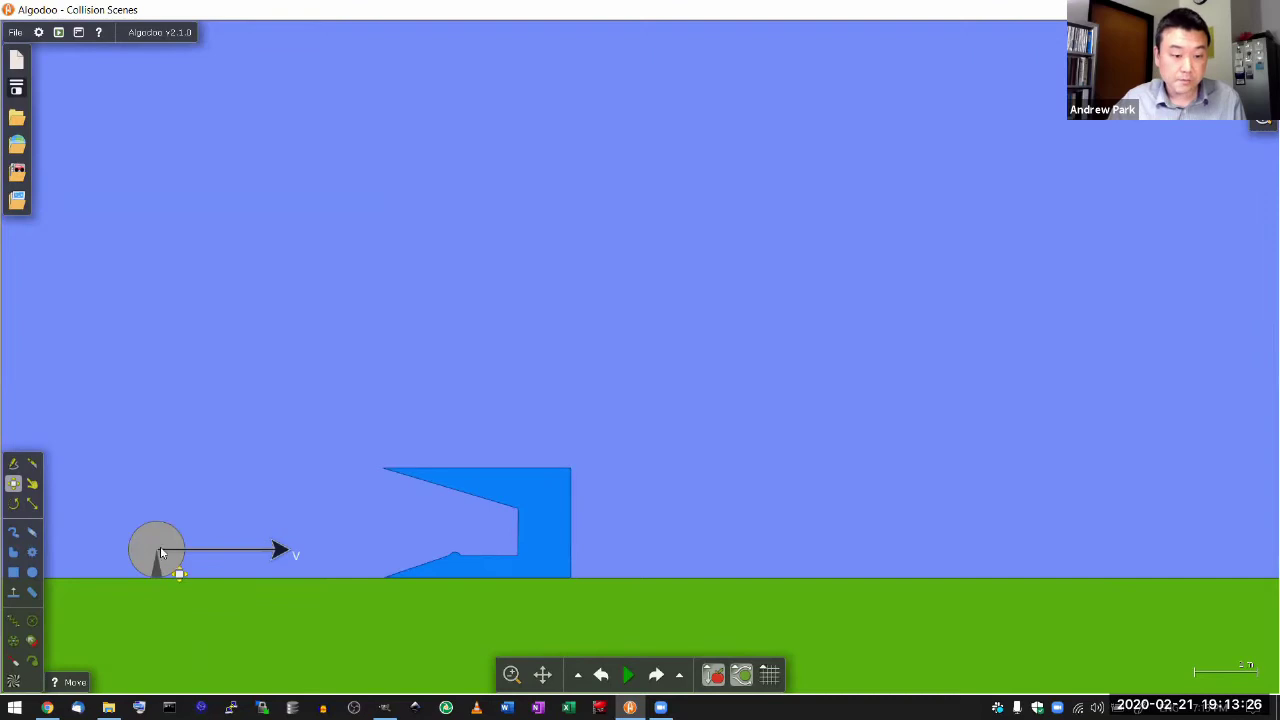
{"action": "left_click", "coordinate": [627, 676]}
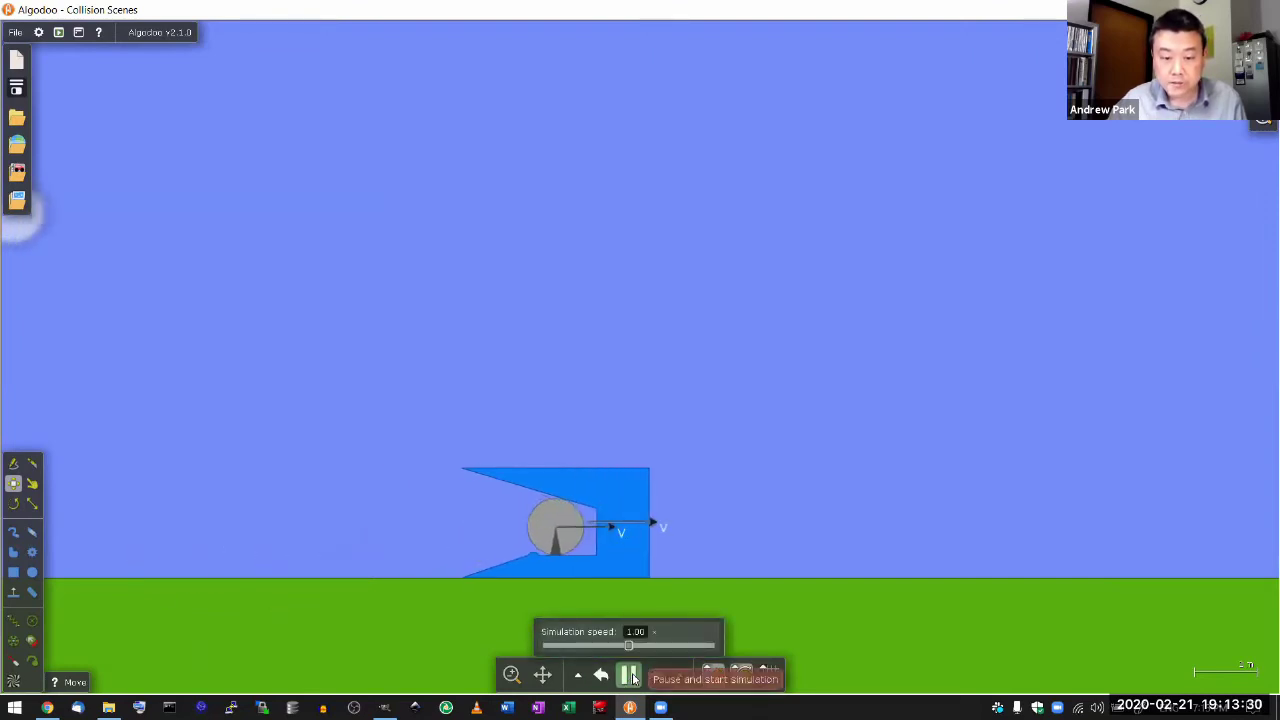
{"action": "left_click", "coordinate": [628, 676]}
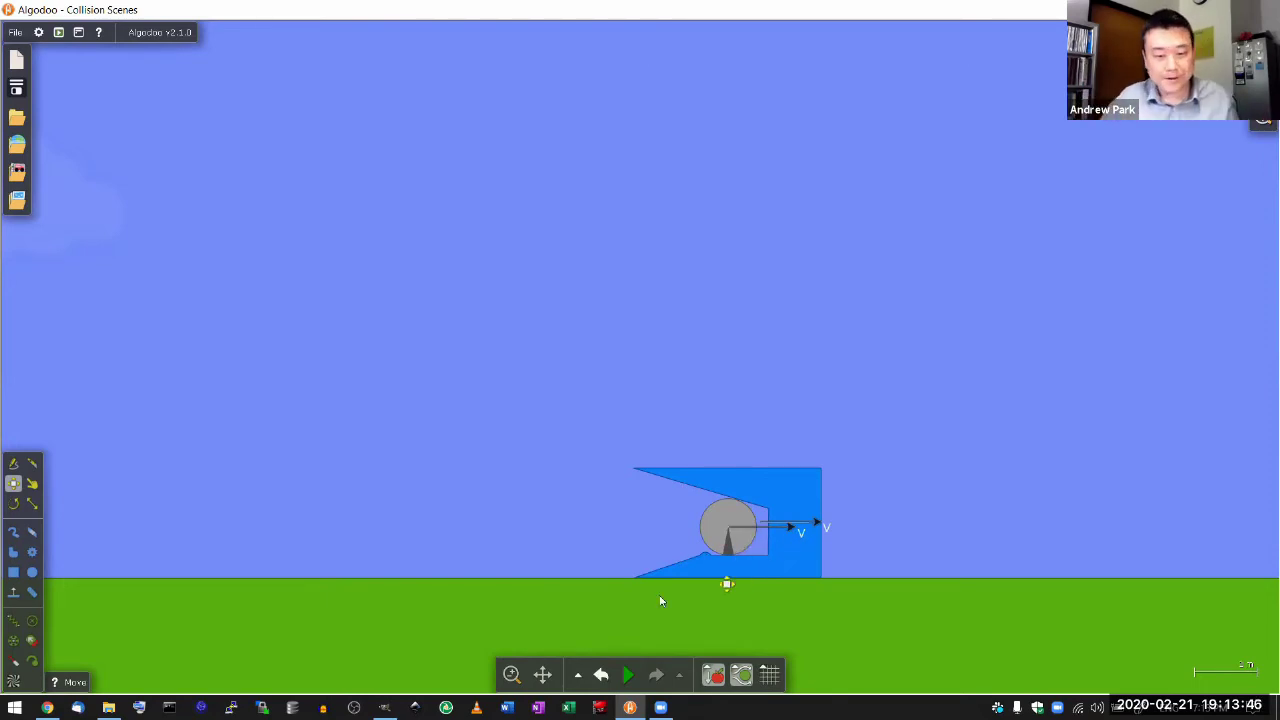
{"action": "left_click", "coordinate": [601, 675]}
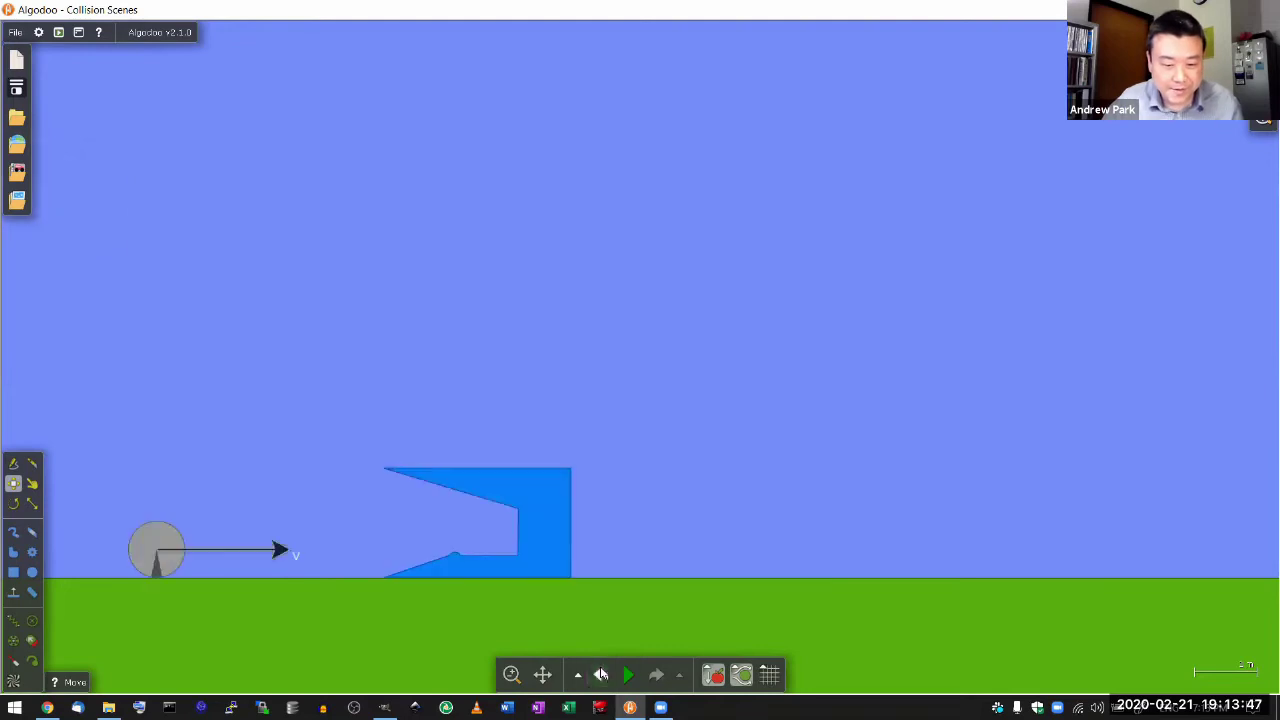
Show a plot for the ball, move it to the top-left, and graph Velocity (x) against time.
{"action": "right_click", "coordinate": [160, 530]}
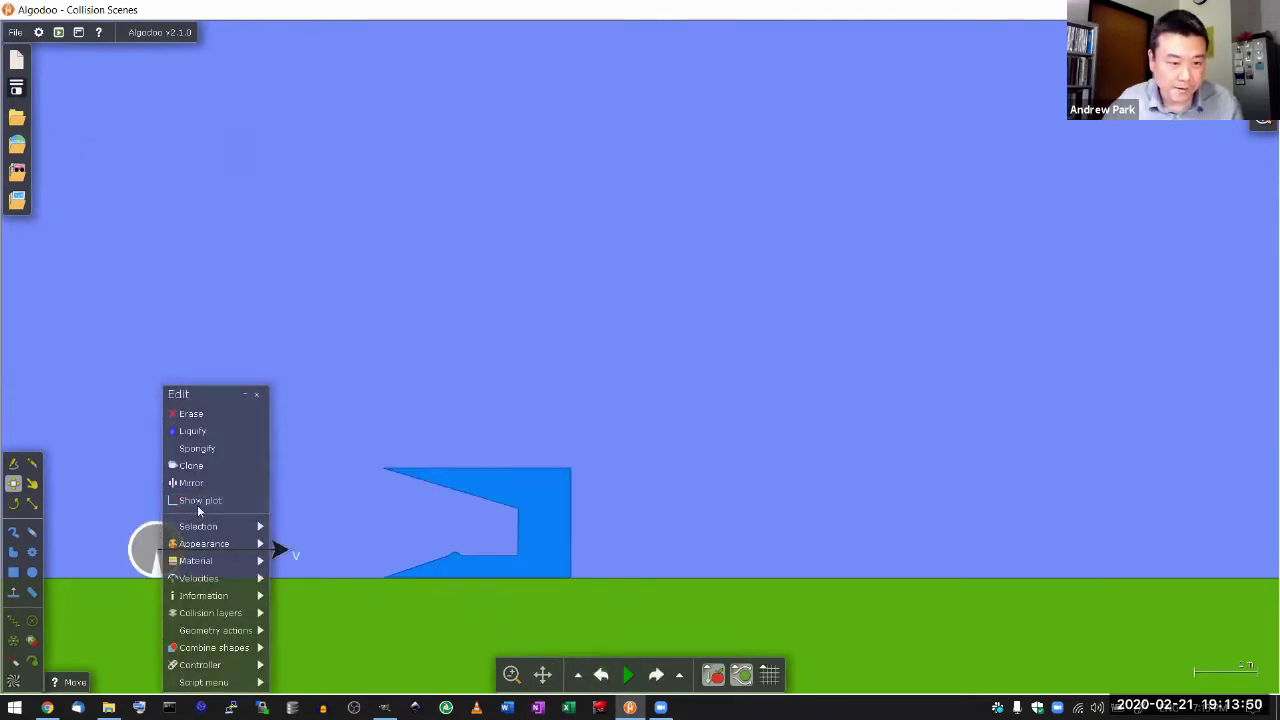
{"action": "left_click", "coordinate": [197, 505]}
{"action": "left_click_drag", "start_coordinate": [528, 226], "coordinate": [116, 61]}
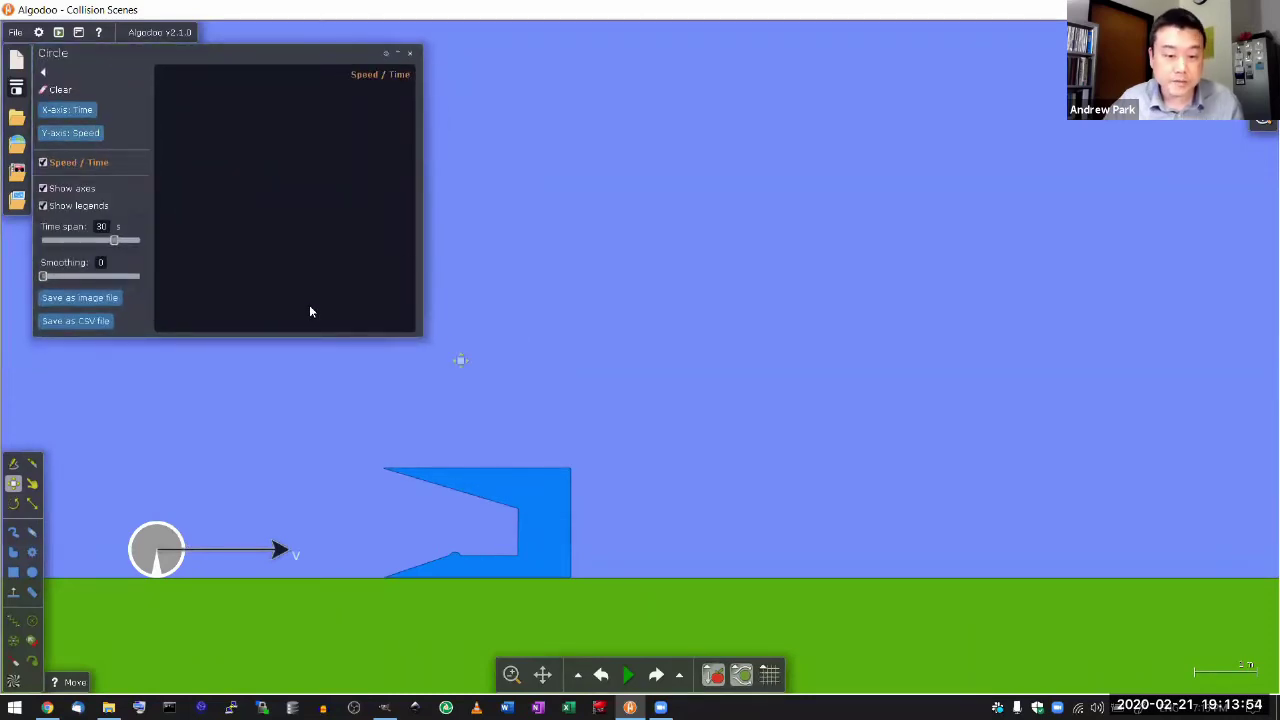
{"action": "left_click", "coordinate": [89, 137]}
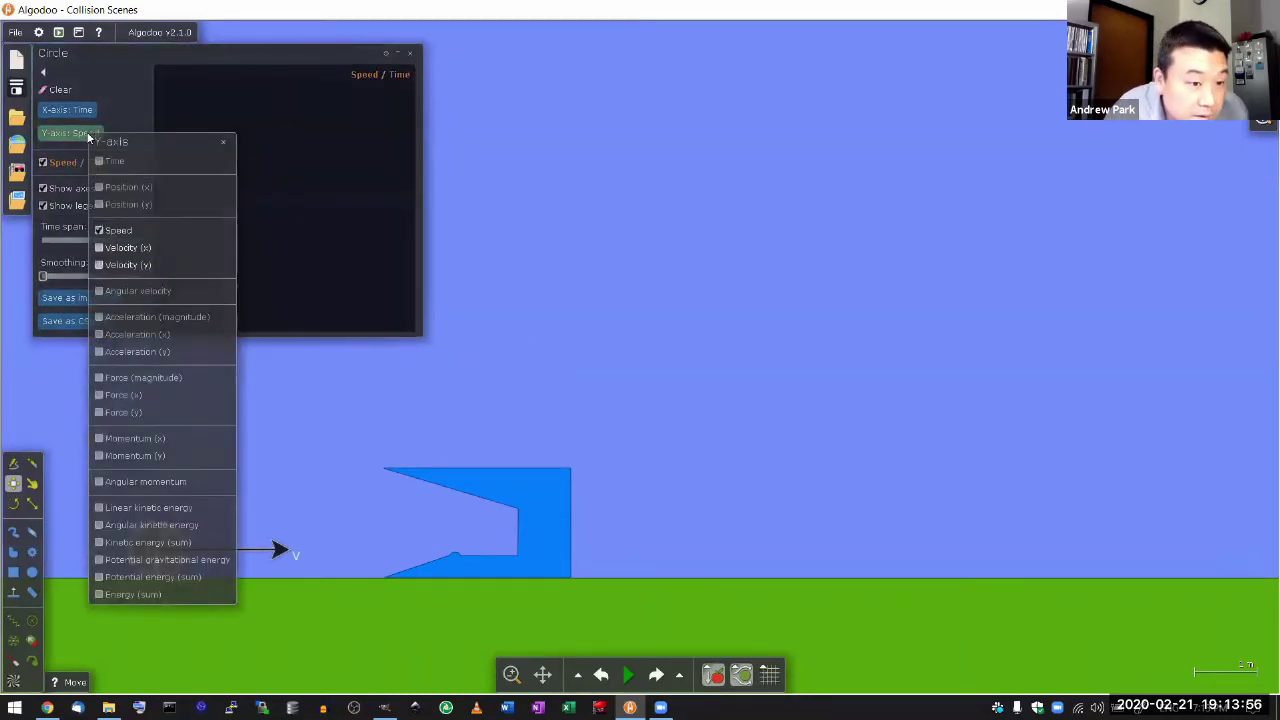
{"action": "left_click", "coordinate": [100, 247]}
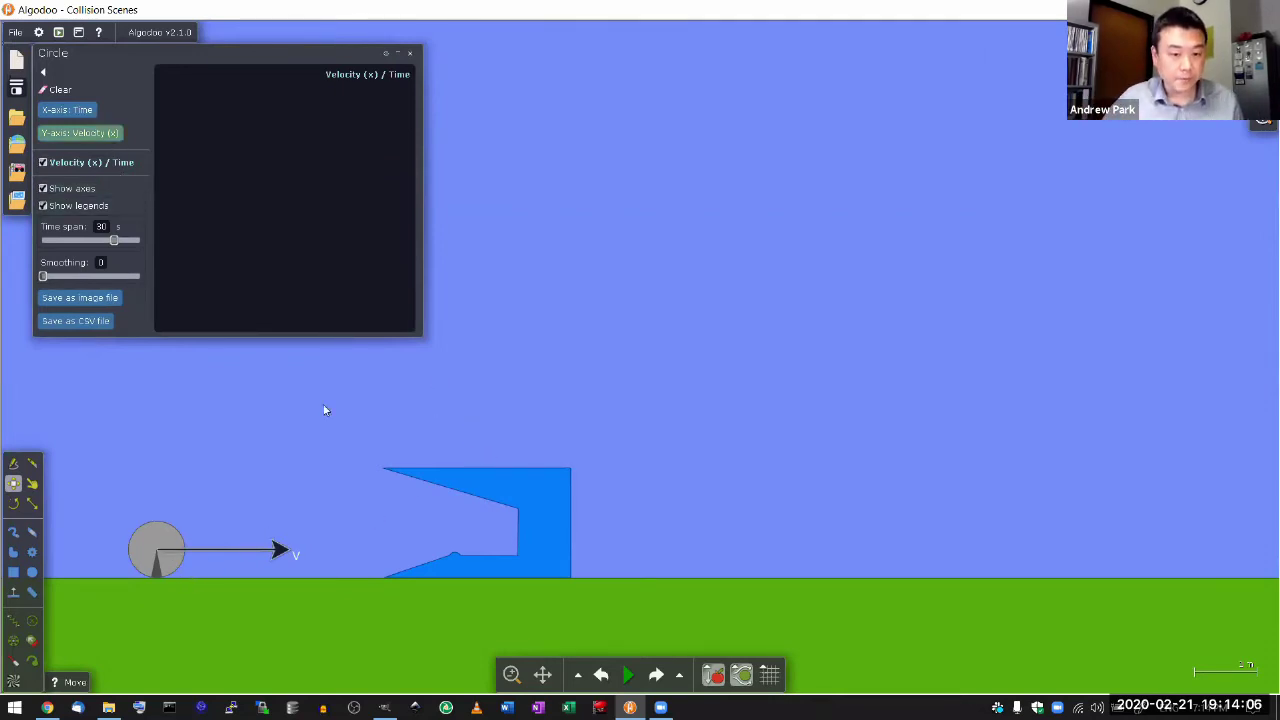
Show the cart polygon's plot beside the ball's graph and set its Y-axis to Velocity (x).
{"action": "right_click", "coordinate": [526, 505]}
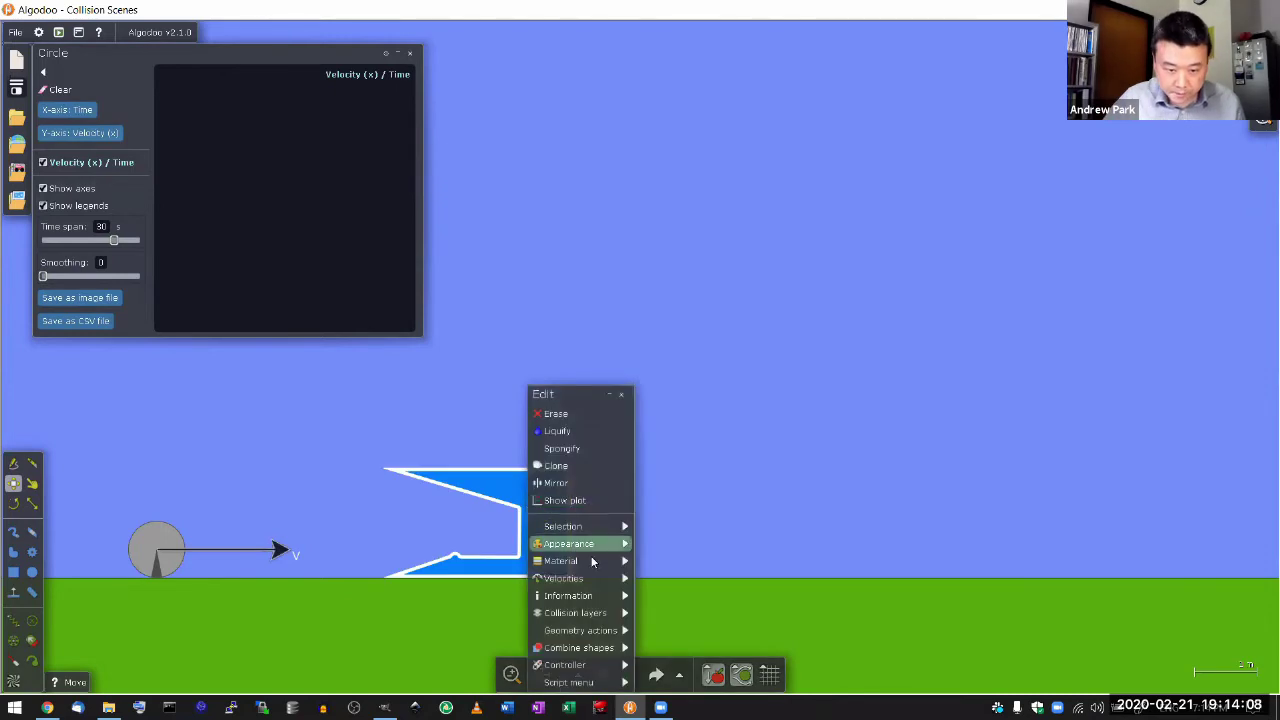
{"action": "mouse_move", "coordinate": [588, 578]}
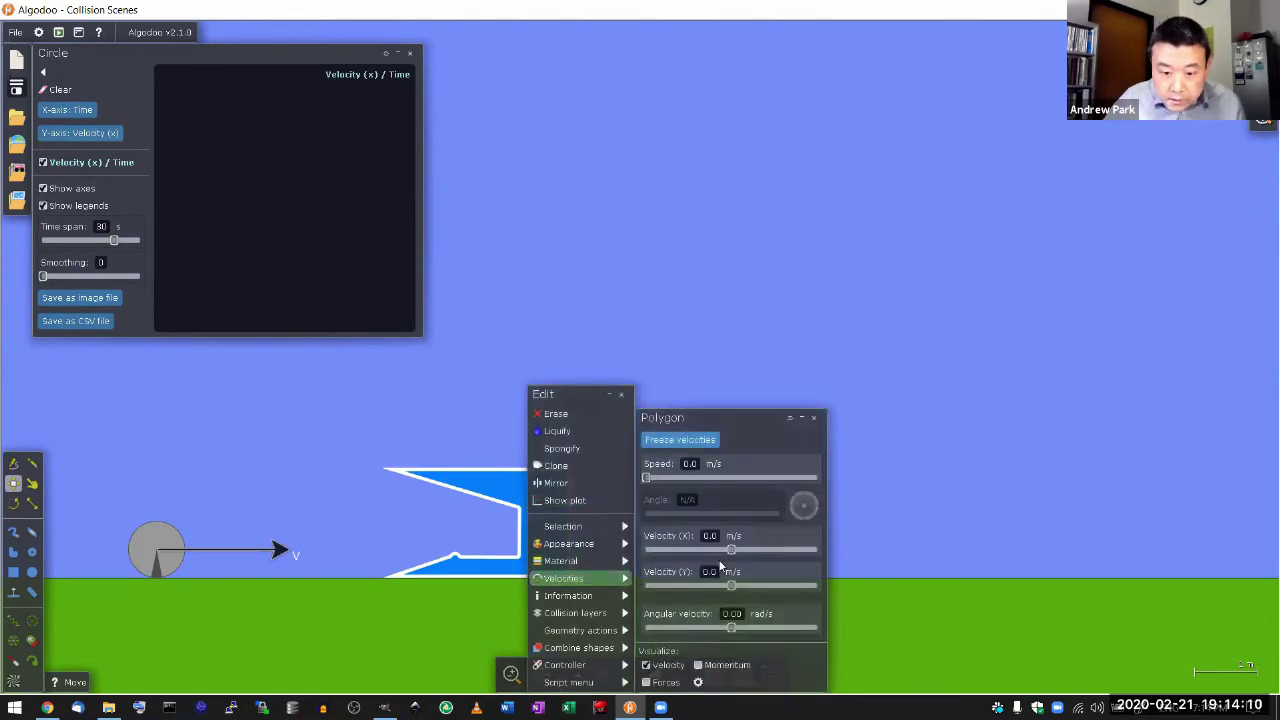
{"action": "left_click", "coordinate": [583, 501]}
{"action": "left_click_drag", "start_coordinate": [541, 252], "coordinate": [521, 87]}
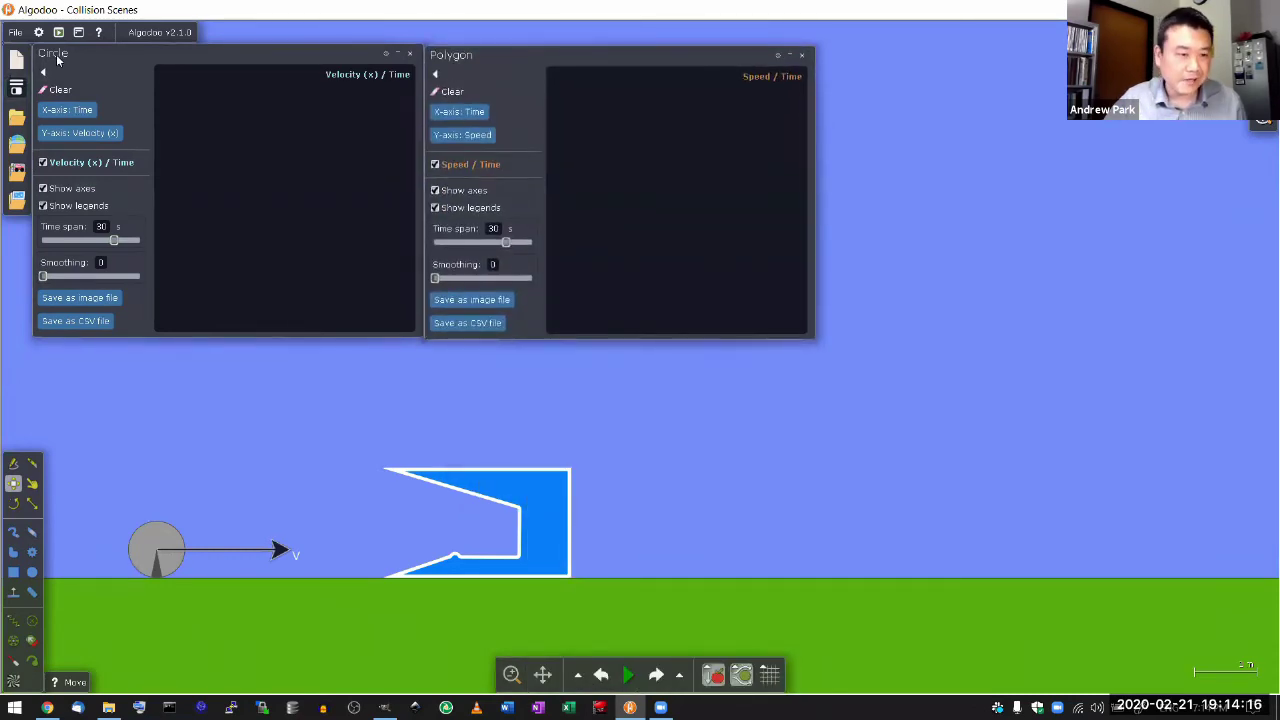
{"action": "left_click", "coordinate": [462, 134]}
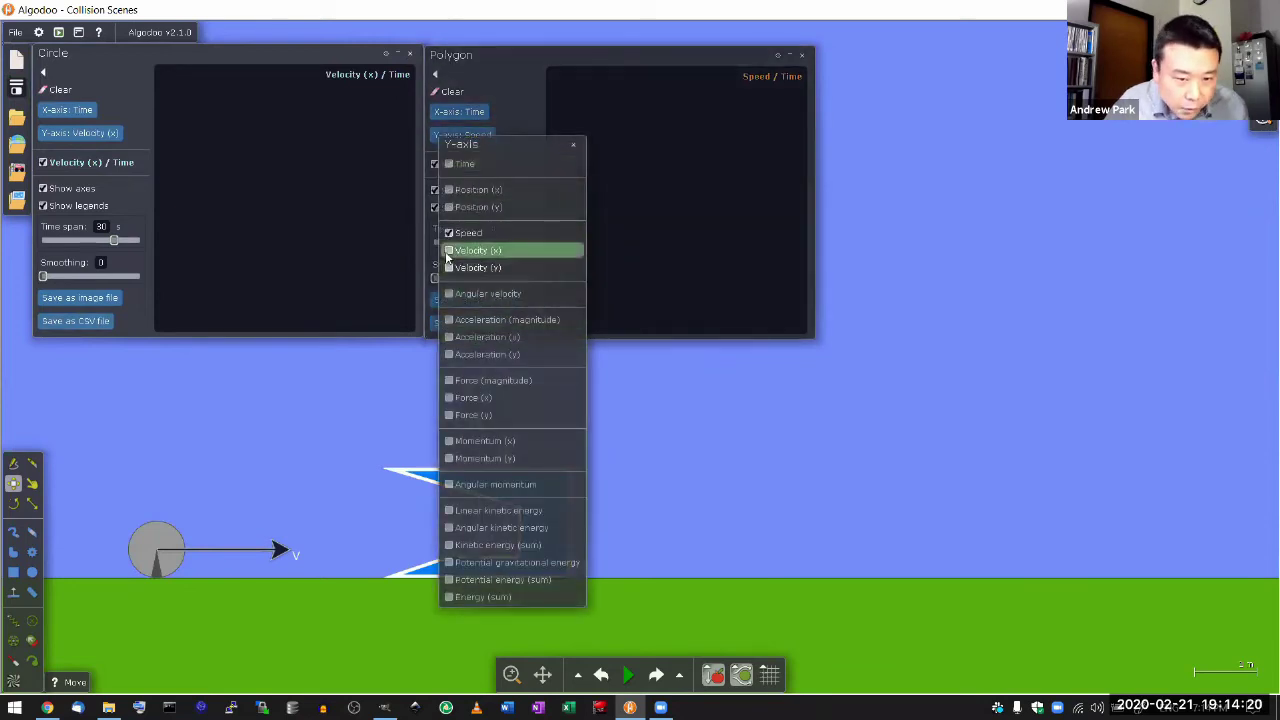
{"action": "left_click", "coordinate": [452, 250]}
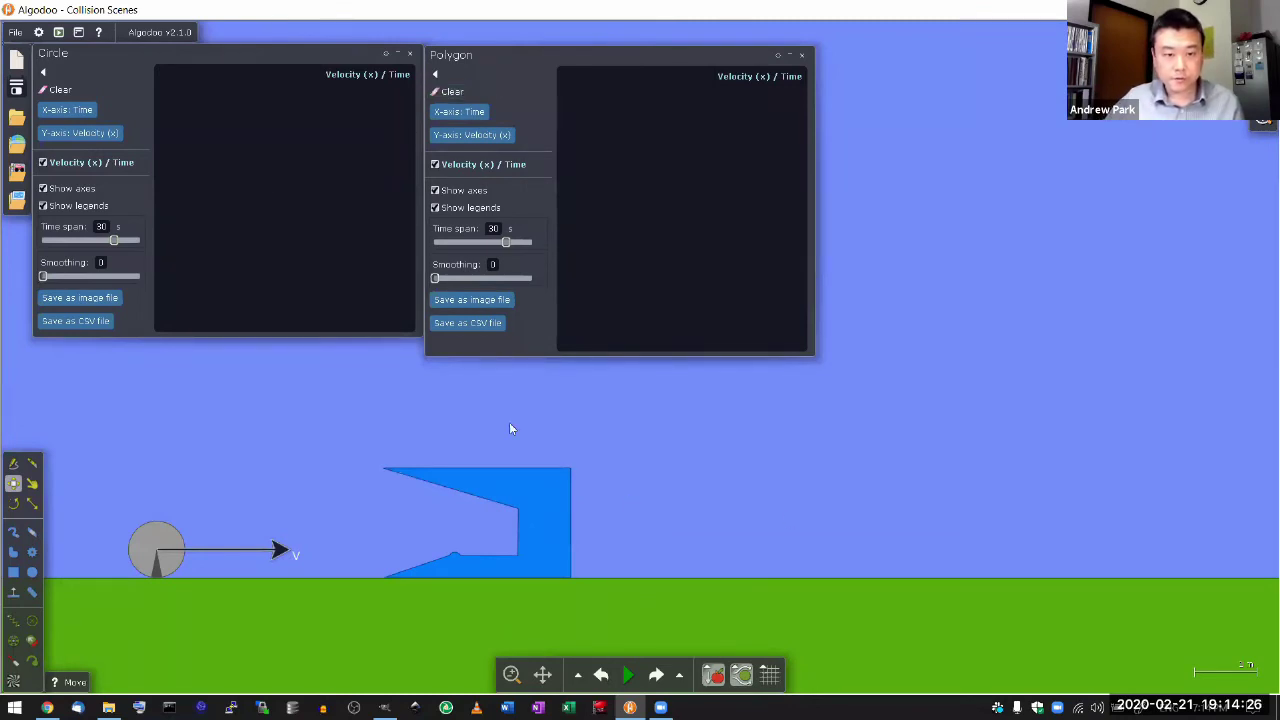
Run the collision and pause once the ball slows from 5 to about 2.4 m/s.
{"action": "left_click", "coordinate": [628, 675]}
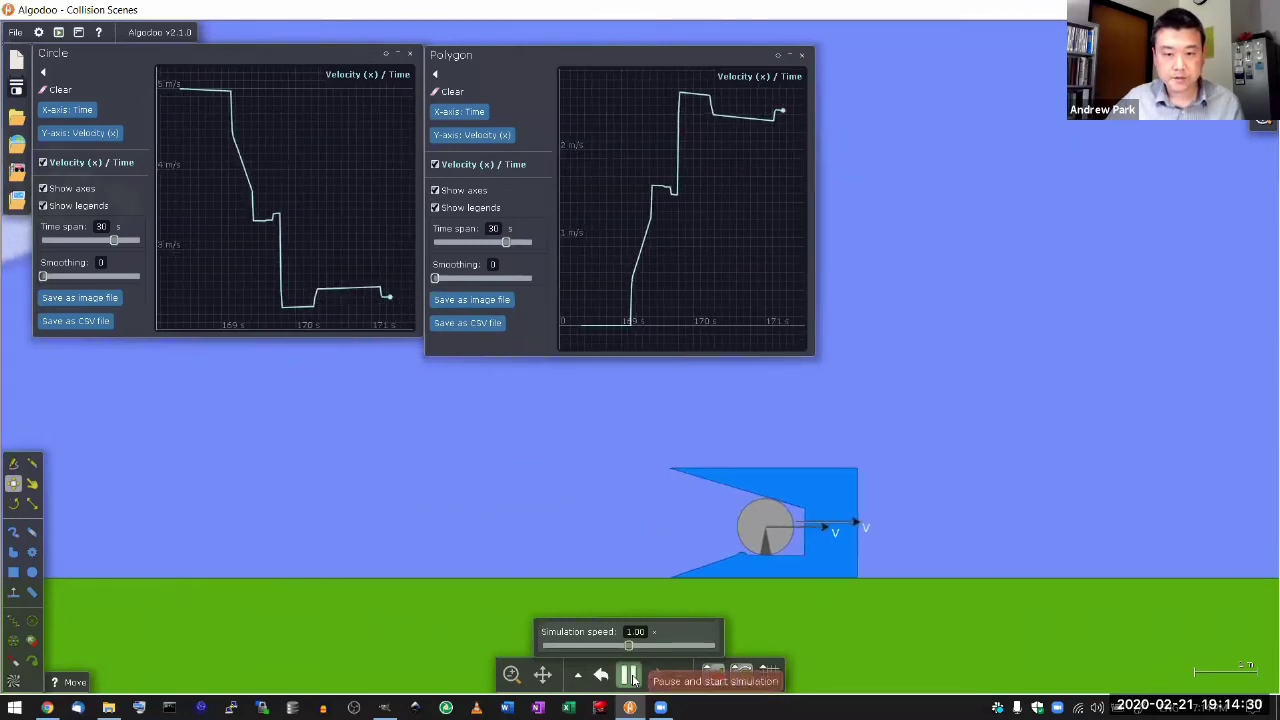
{"action": "left_click", "coordinate": [628, 675]}
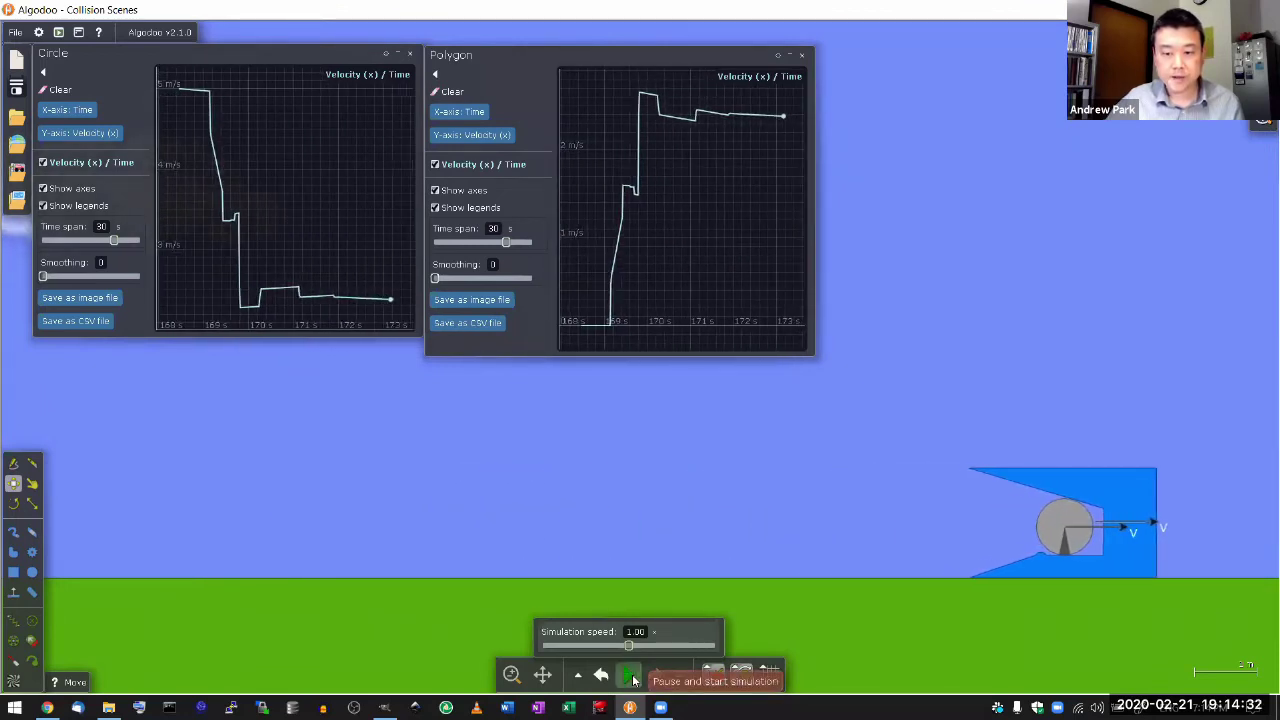
{"action": "mouse_move", "coordinate": [308, 330]}
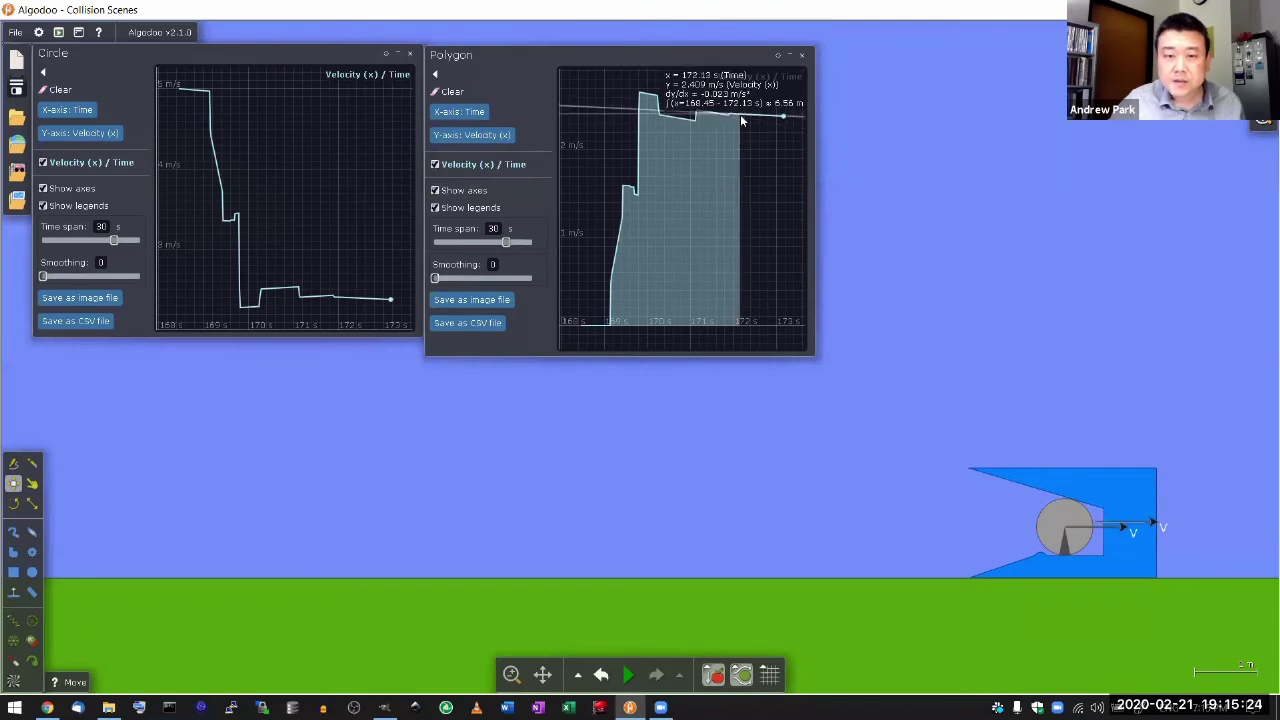
Resume the run and read velocity values off the cart's and ball's graphs.
{"action": "left_click_drag", "start_coordinate": [741, 120], "coordinate": [745, 119]}
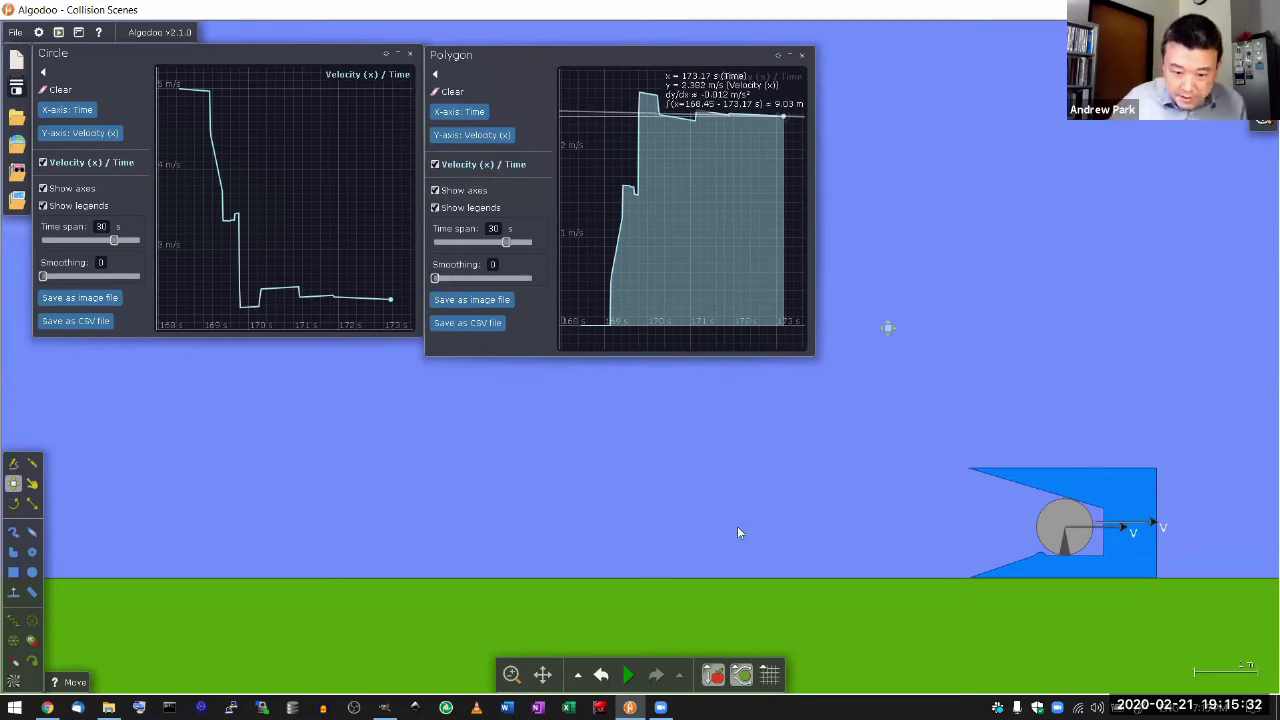
{"action": "left_click", "coordinate": [628, 676]}
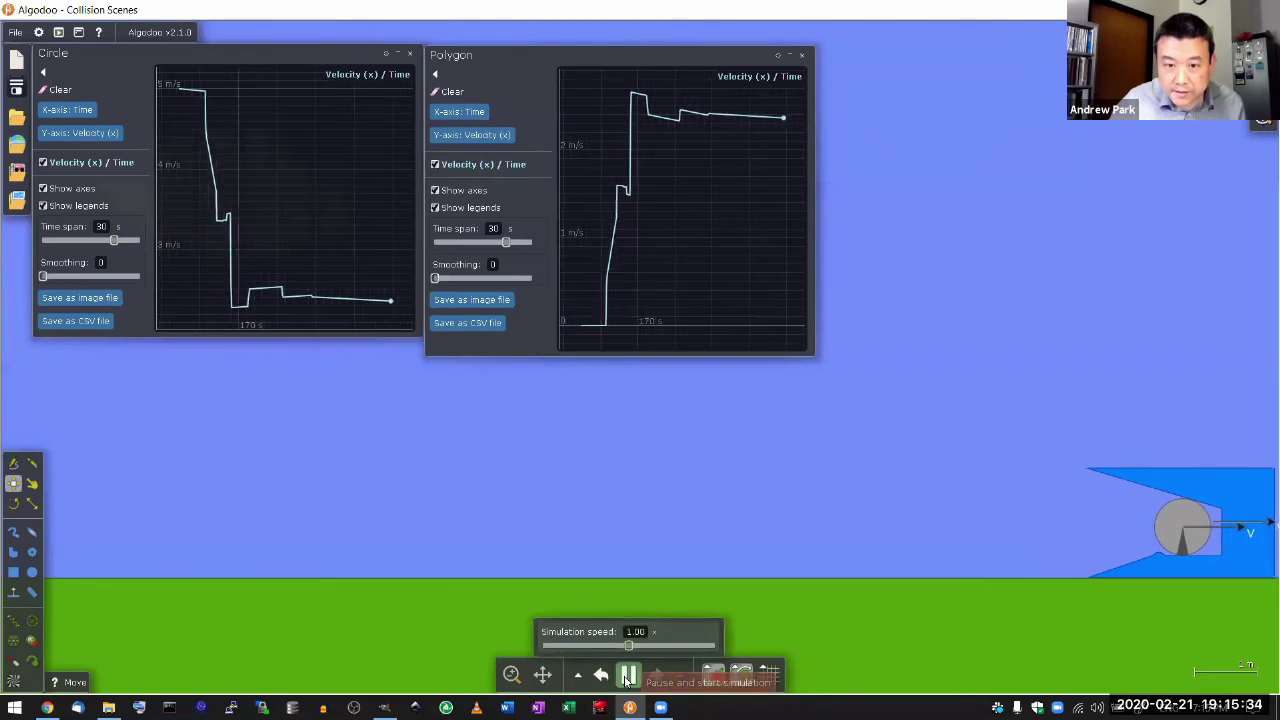
{"action": "mouse_move", "coordinate": [757, 350]}
{"action": "left_mouse_down"}
{"action": "mouse_move", "coordinate": [770, 150]}
{"action": "mouse_move", "coordinate": [748, 112]}
{"action": "mouse_move", "coordinate": [770, 128]}
{"action": "left_mouse_up"}
{"action": "left_click_drag", "start_coordinate": [250, 268], "coordinate": [405, 350]}
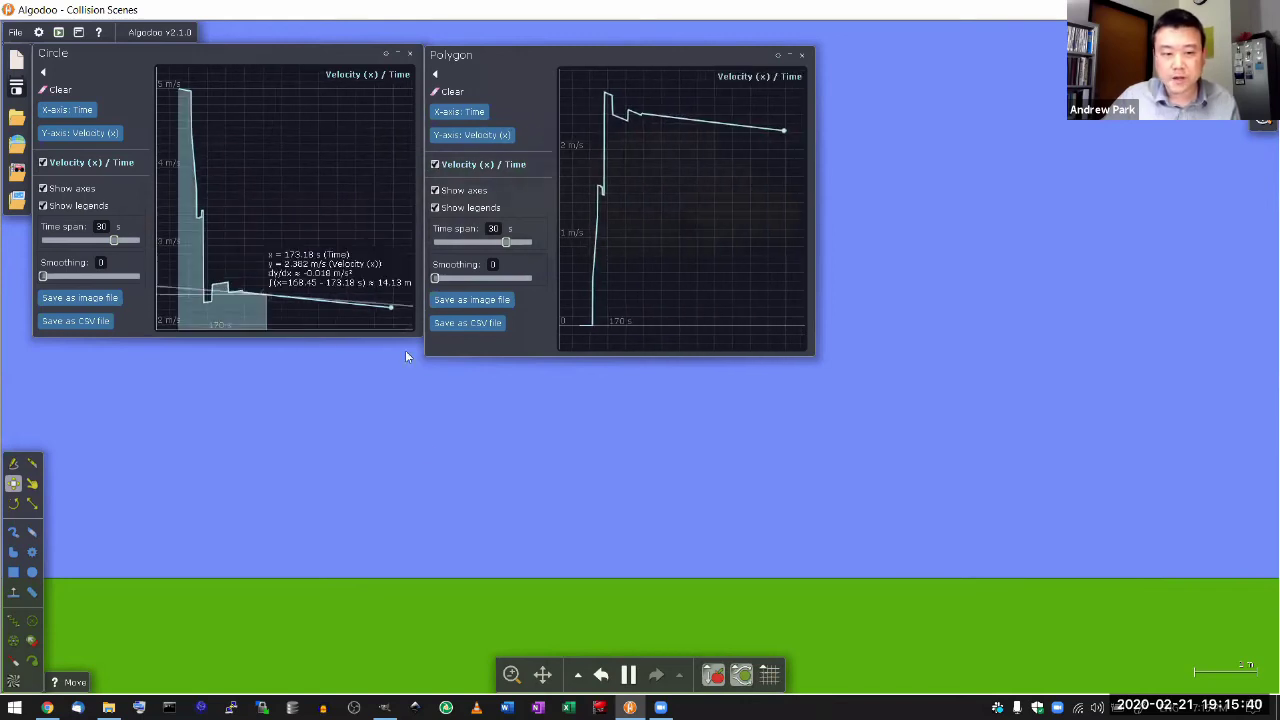
Pause, then undo twice to put the ball and empty catcher back at their starting positions.
{"action": "left_click", "coordinate": [620, 679]}
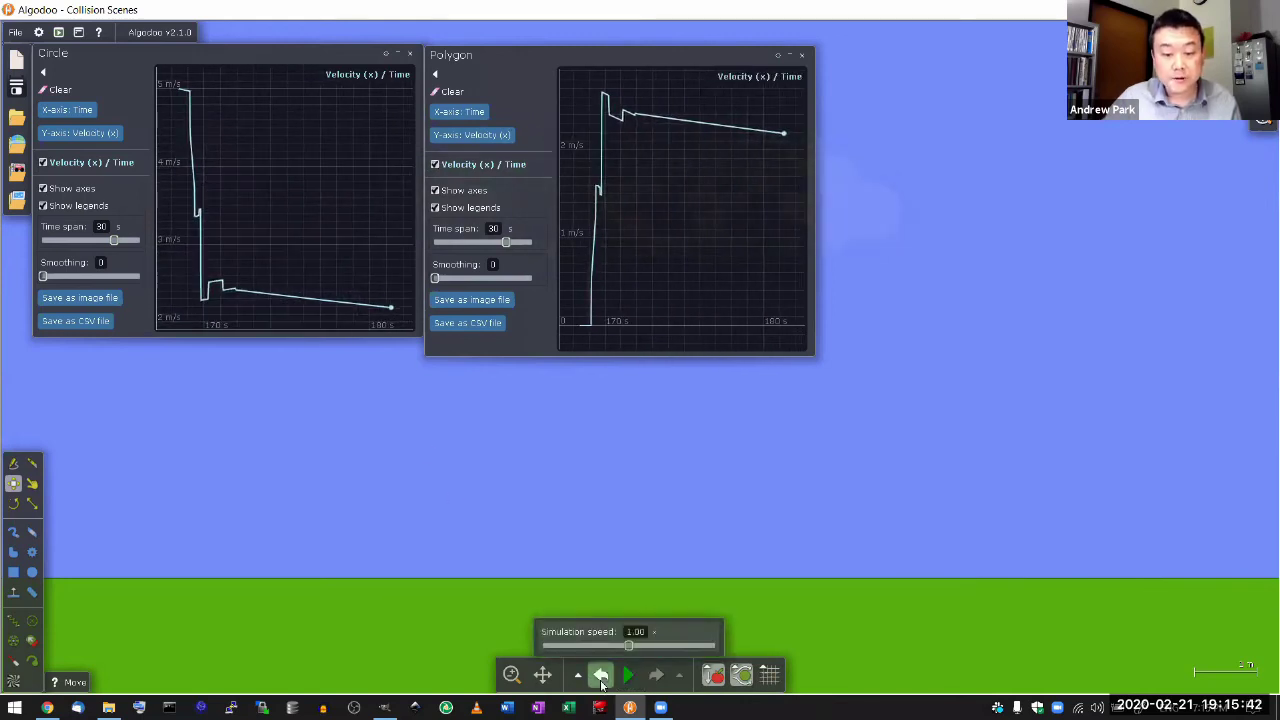
{"action": "left_click", "coordinate": [601, 677]}
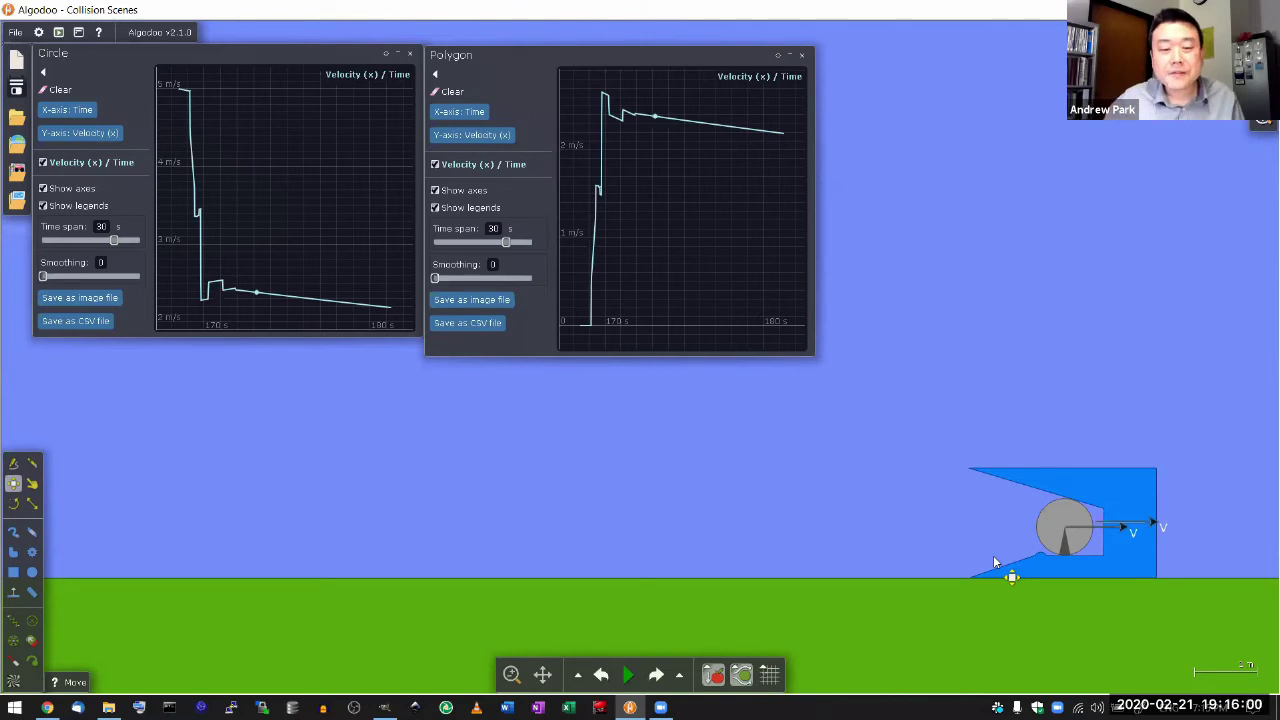
{"action": "left_click", "coordinate": [603, 675]}
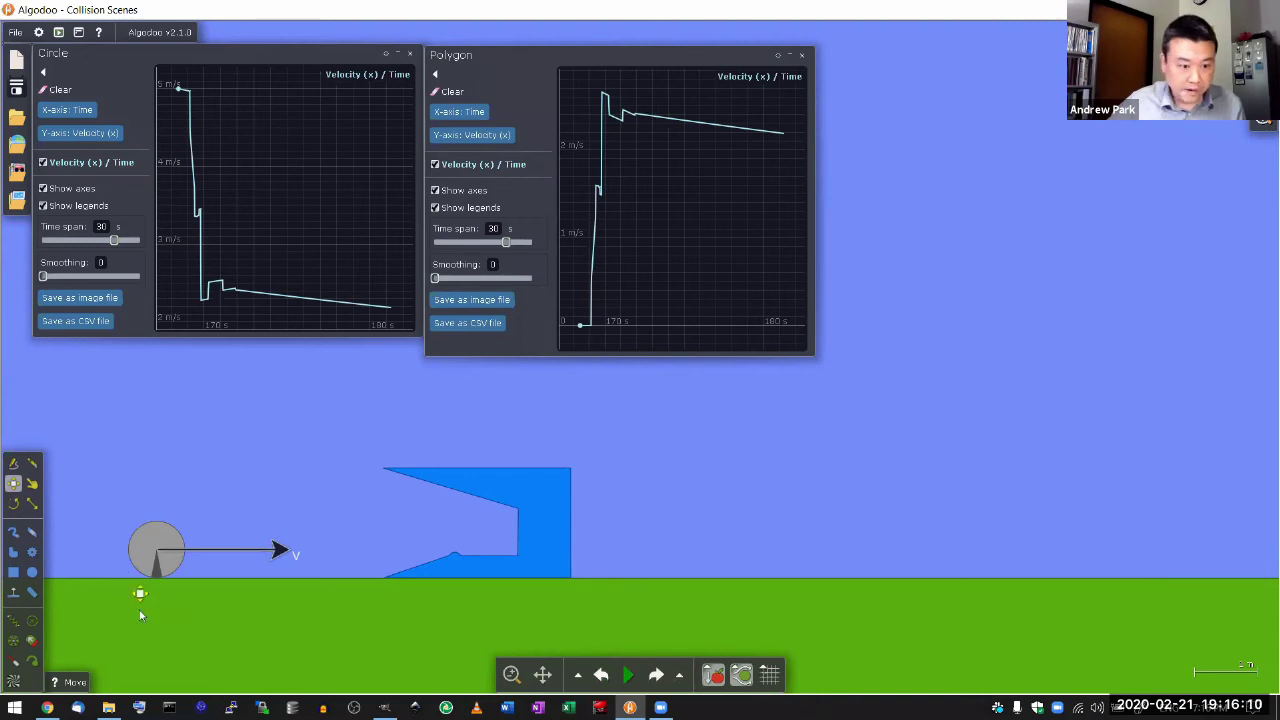
{"action": "right_click", "coordinate": [180, 550]}
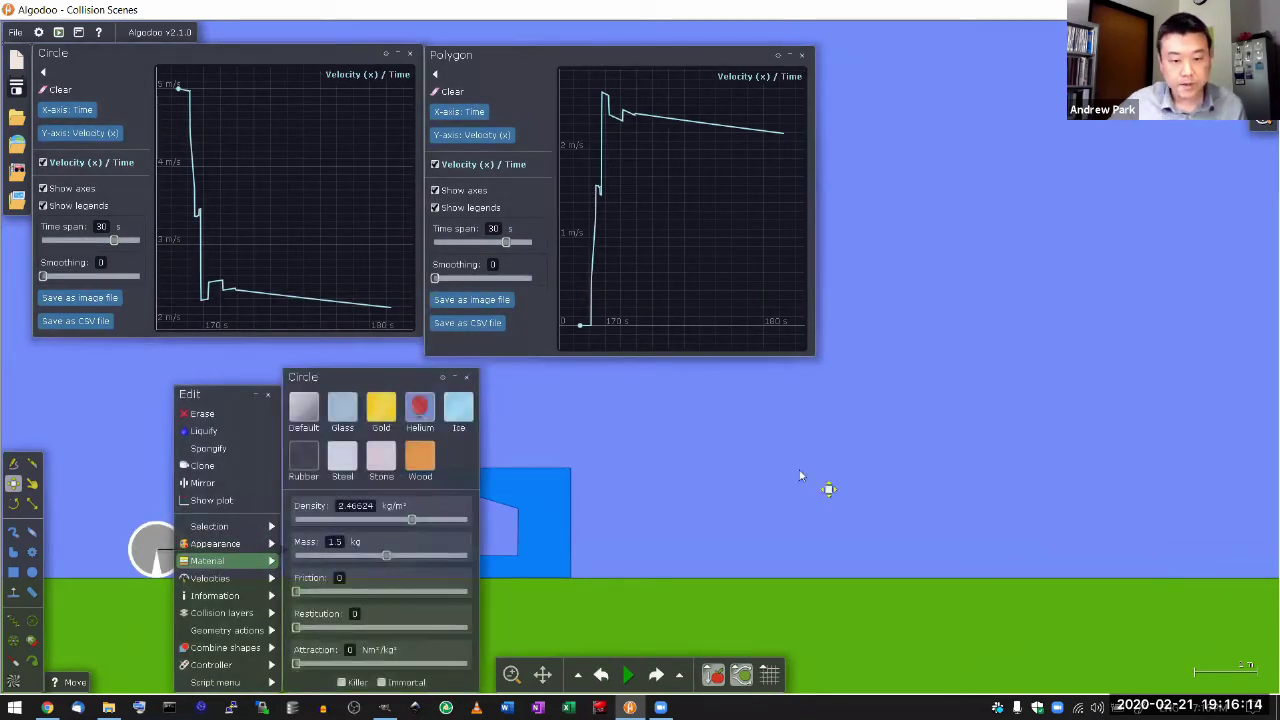
{"action": "left_click", "coordinate": [576, 500]}
{"action": "right_click", "coordinate": [553, 482]}
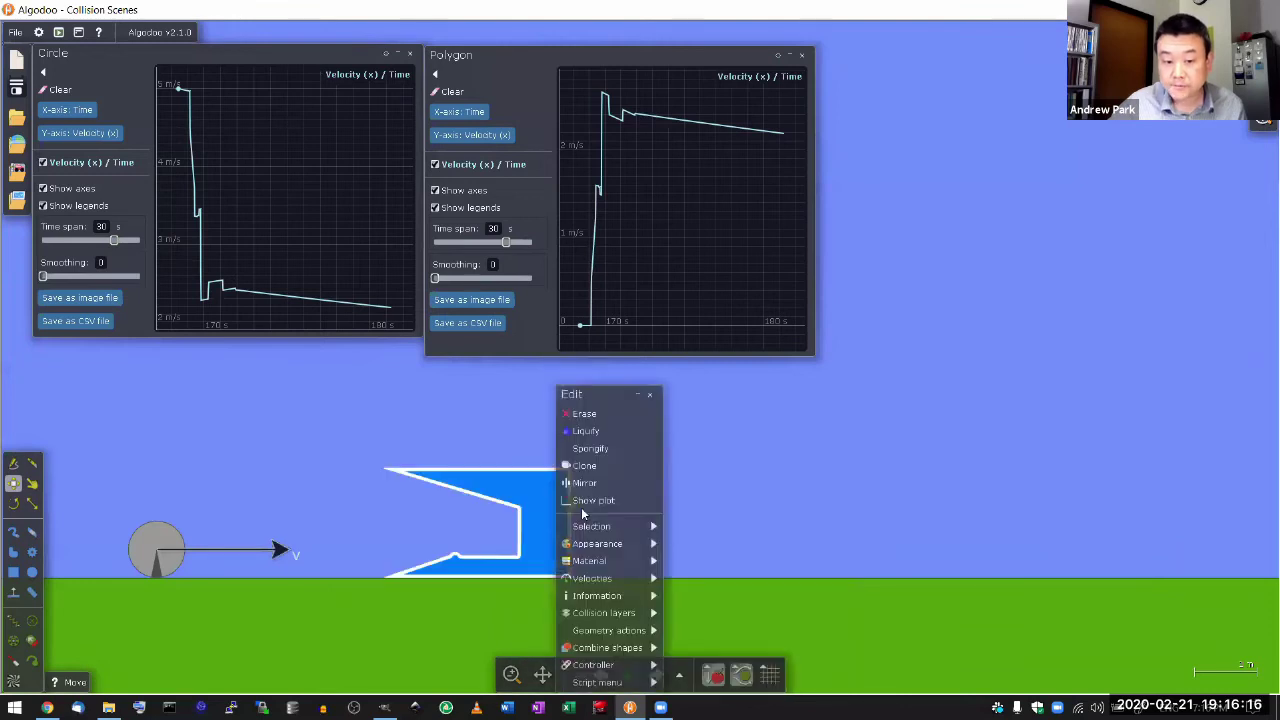
{"action": "mouse_move", "coordinate": [600, 546]}
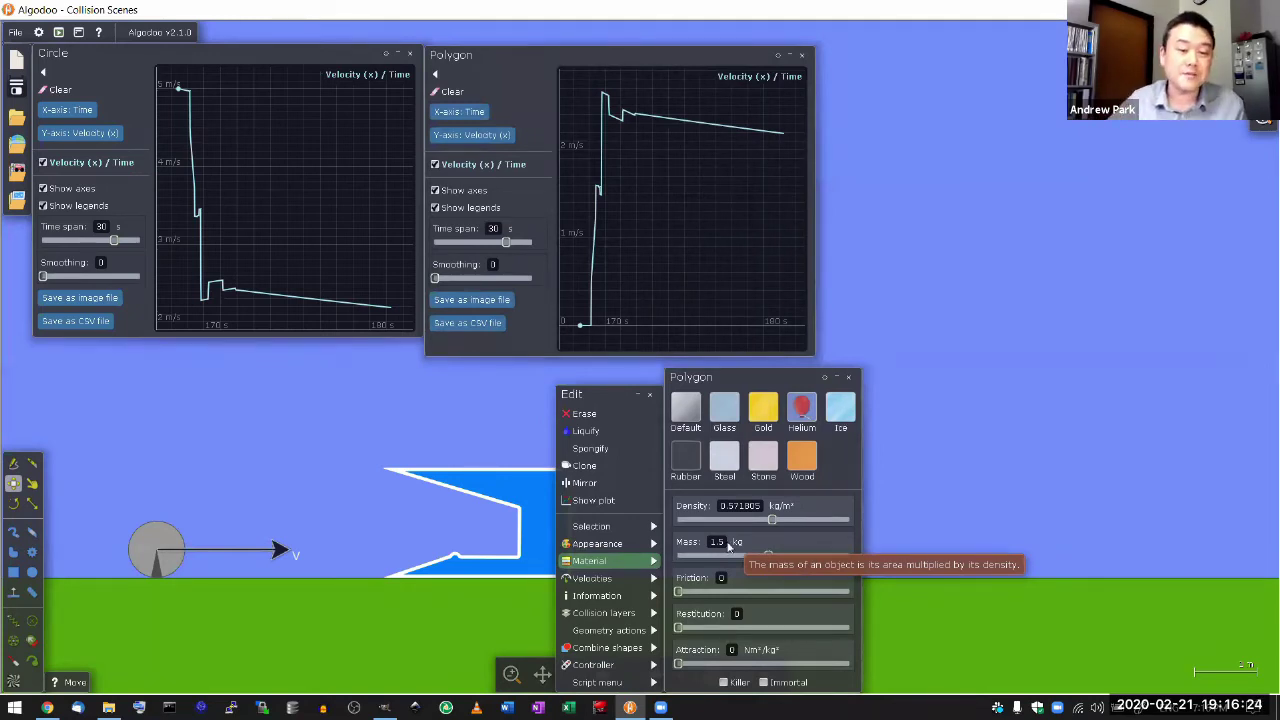
{"action": "left_click", "coordinate": [335, 440]}
{"action": "mouse_move", "coordinate": [181, 110]}
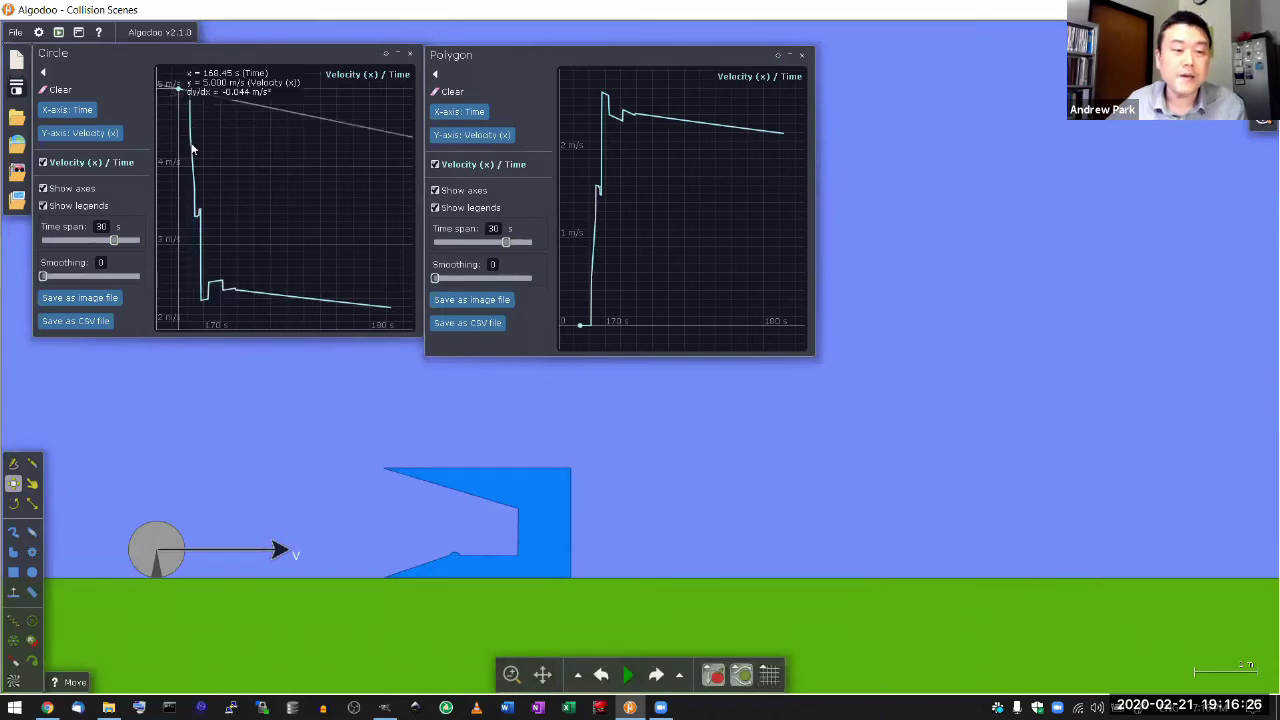
{"action": "mouse_move", "coordinate": [590, 260]}
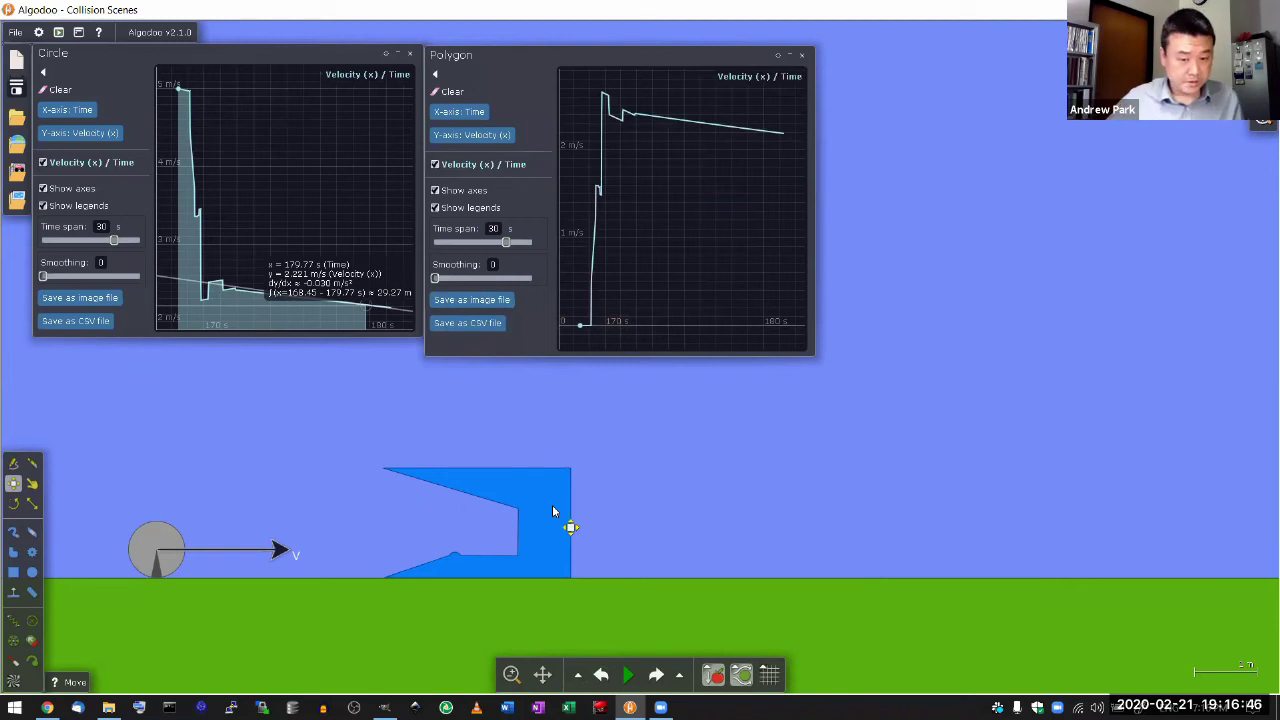
Set the cart's mass to 4.5 kg and clear both the ball's and cart's velocity graphs.
{"action": "right_click", "coordinate": [502, 488]}
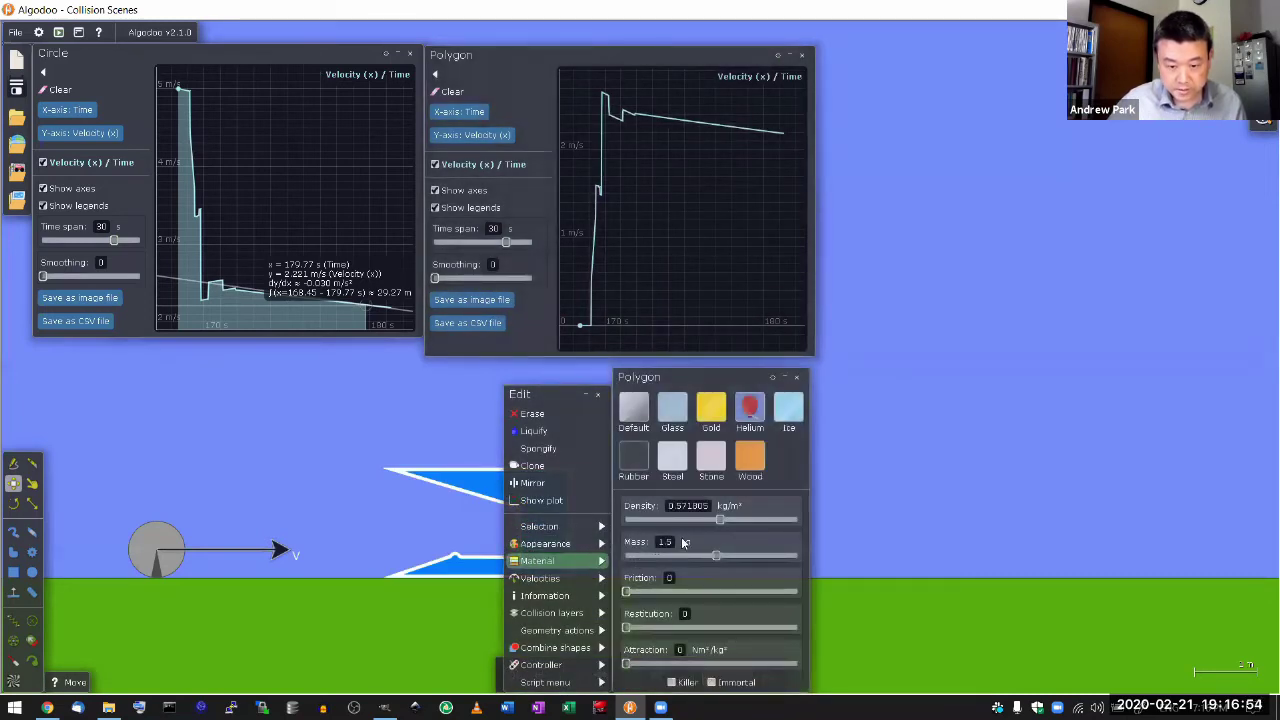
{"action": "left_click", "coordinate": [637, 549]}
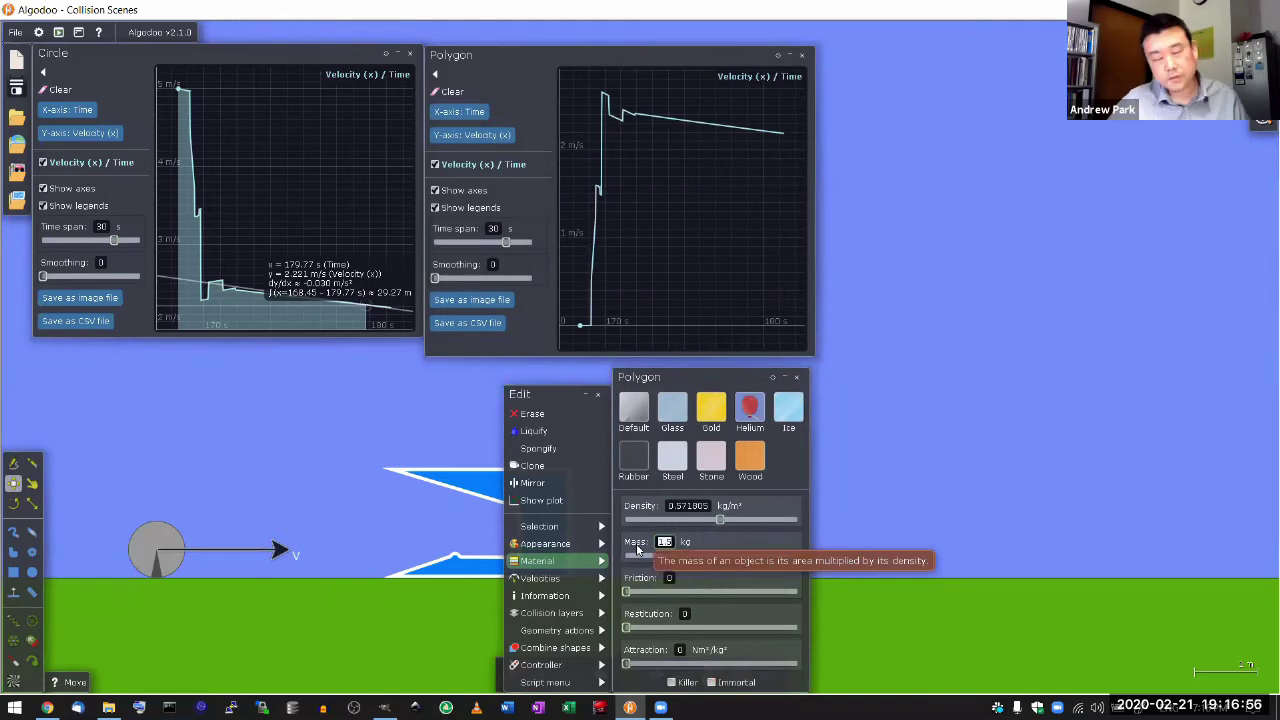
{"action": "type", "text": "4.5"}
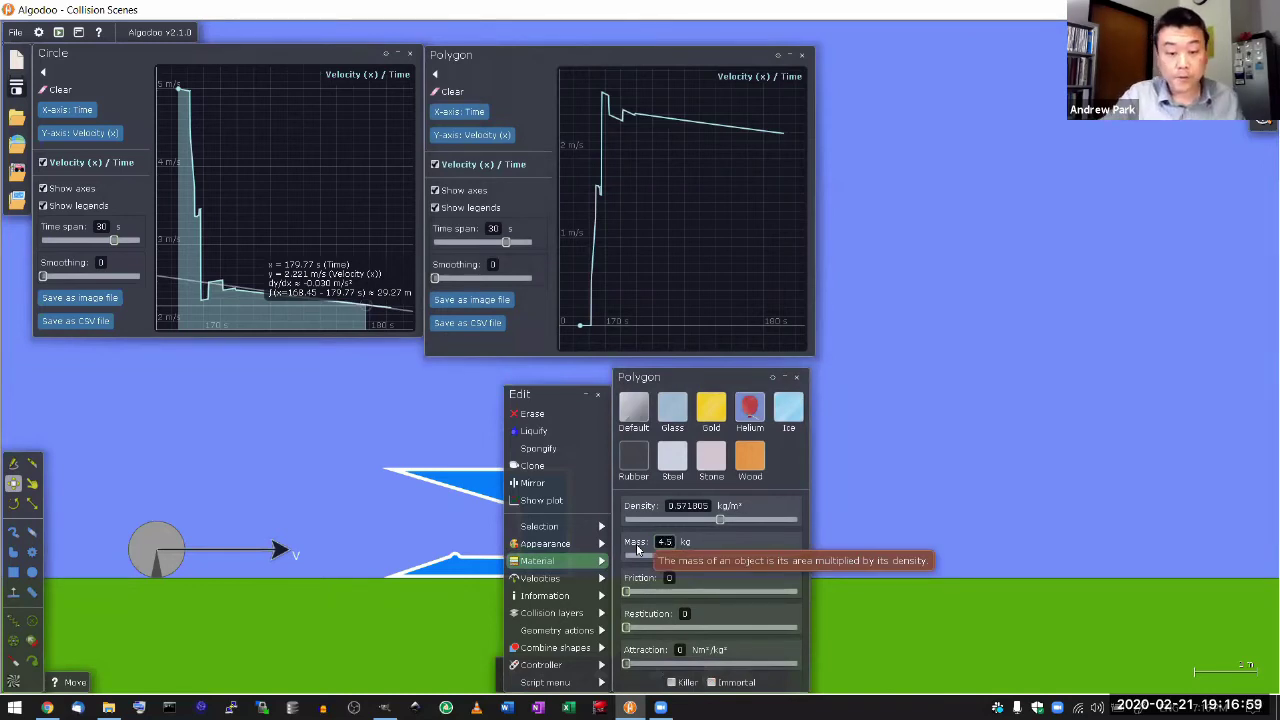
{"action": "key", "text": "Return"}
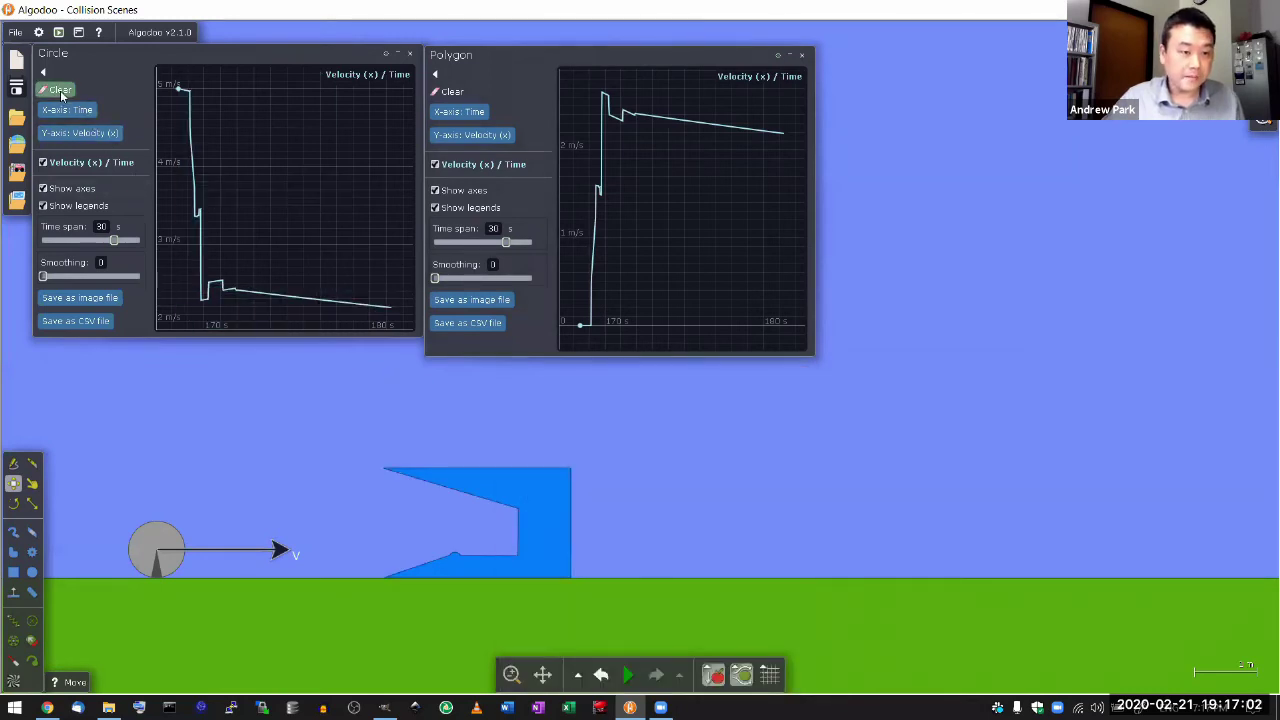
{"action": "left_click", "coordinate": [60, 90]}
{"action": "left_click", "coordinate": [452, 91]}
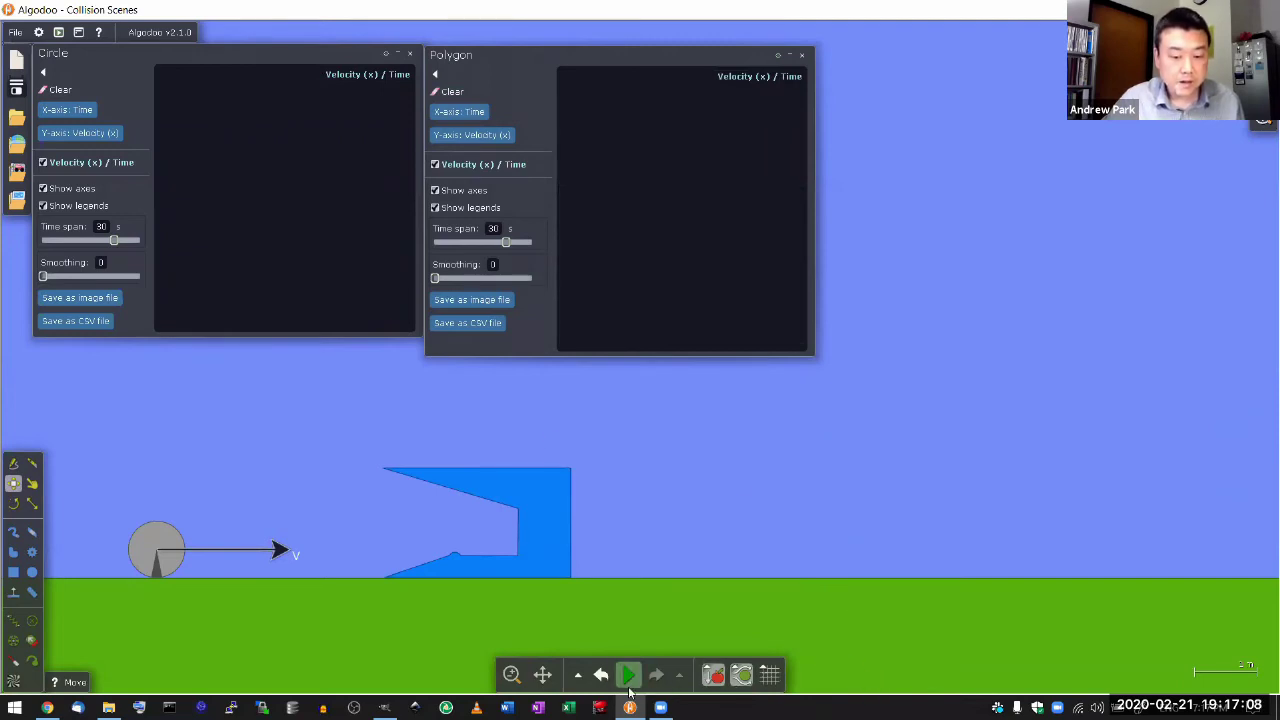
Rerun the collision with the 4.5 kg cart and pause once the catcher settles near 1.217 m/s.
{"action": "mouse_move", "coordinate": [628, 683]}
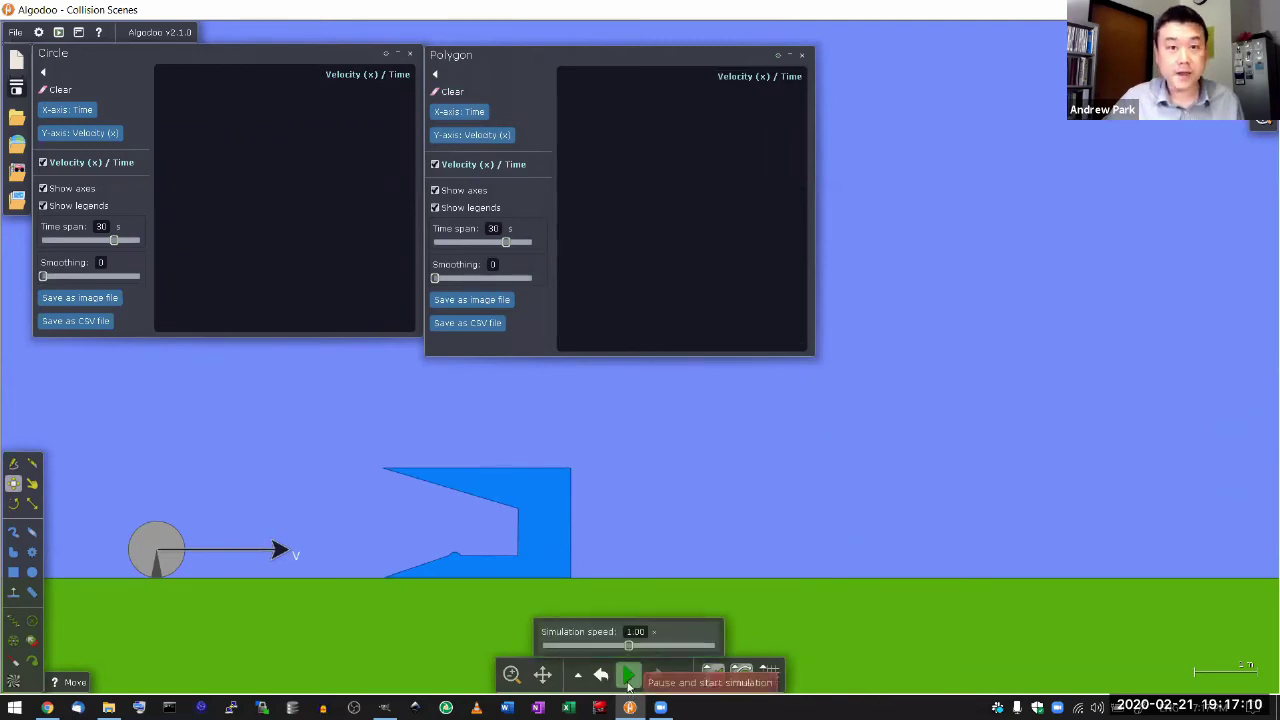
{"action": "left_click", "coordinate": [628, 676]}
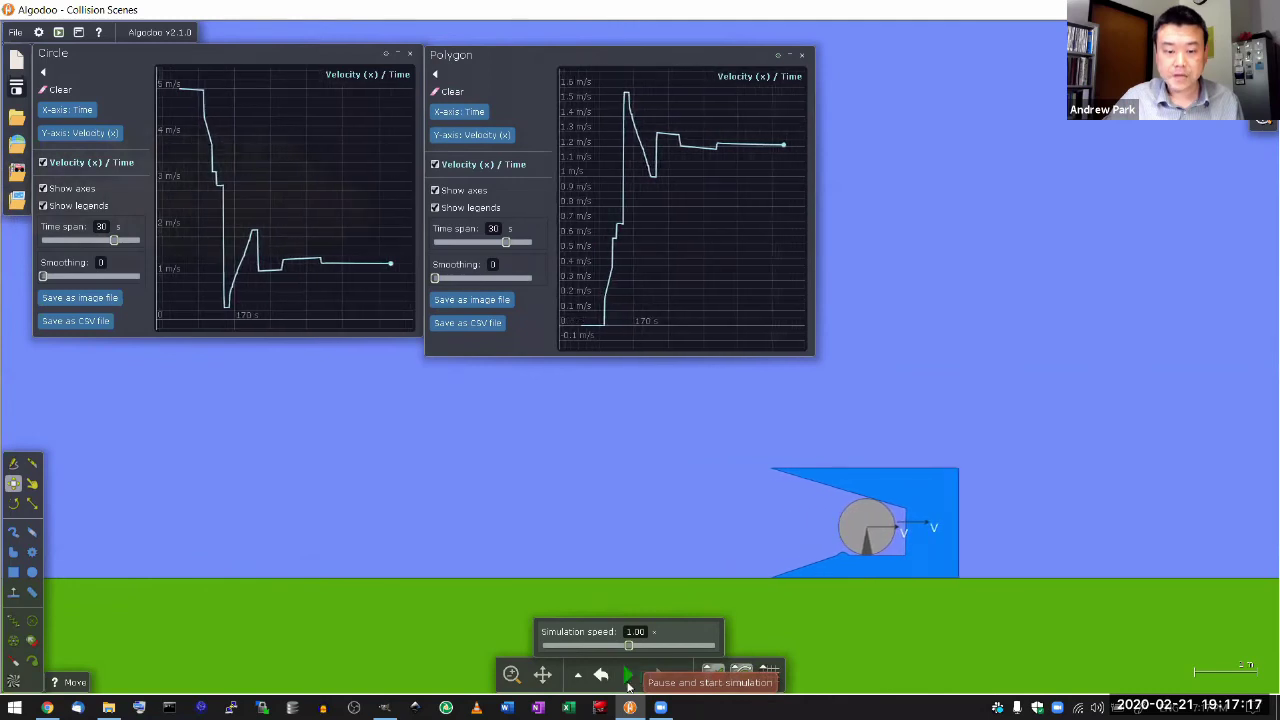
{"action": "left_click", "coordinate": [628, 676]}
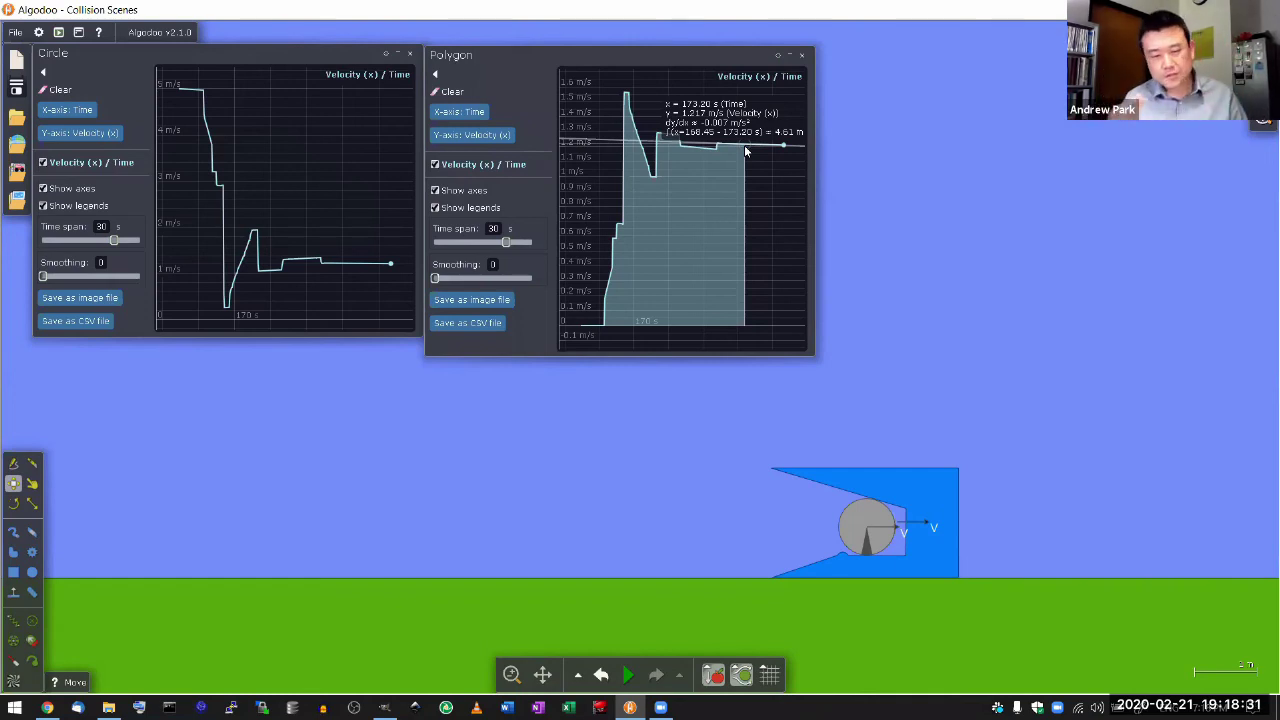
Read the ball's and cart's velocities off their graphs, then bring up a blank Notepad window.
{"action": "mouse_move", "coordinate": [361, 268]}
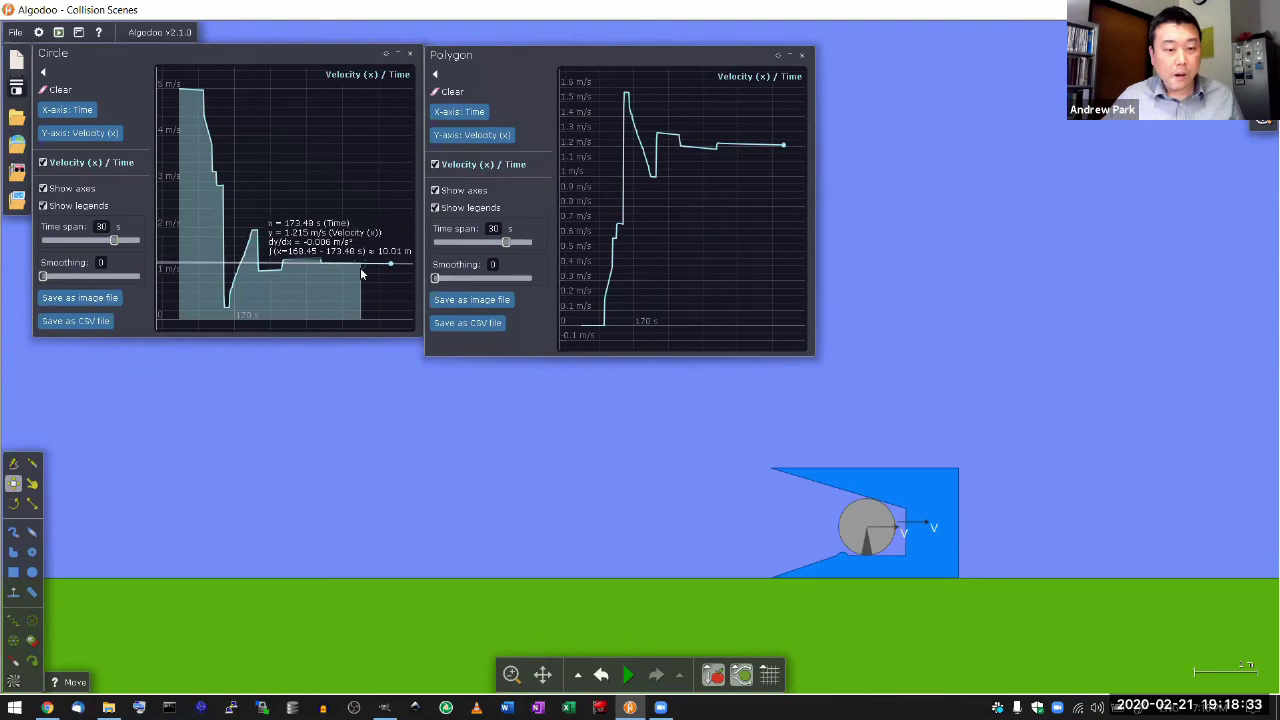
{"action": "mouse_move", "coordinate": [738, 146]}
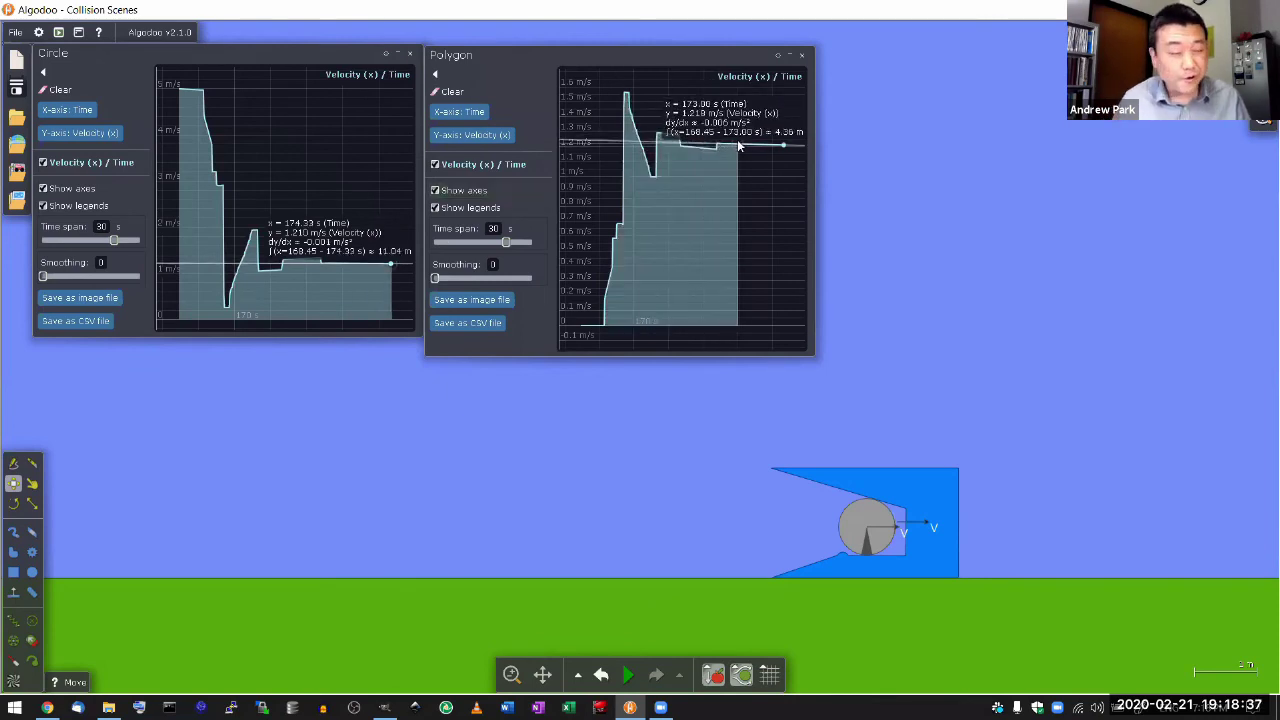
{"action": "mouse_move", "coordinate": [186, 90]}
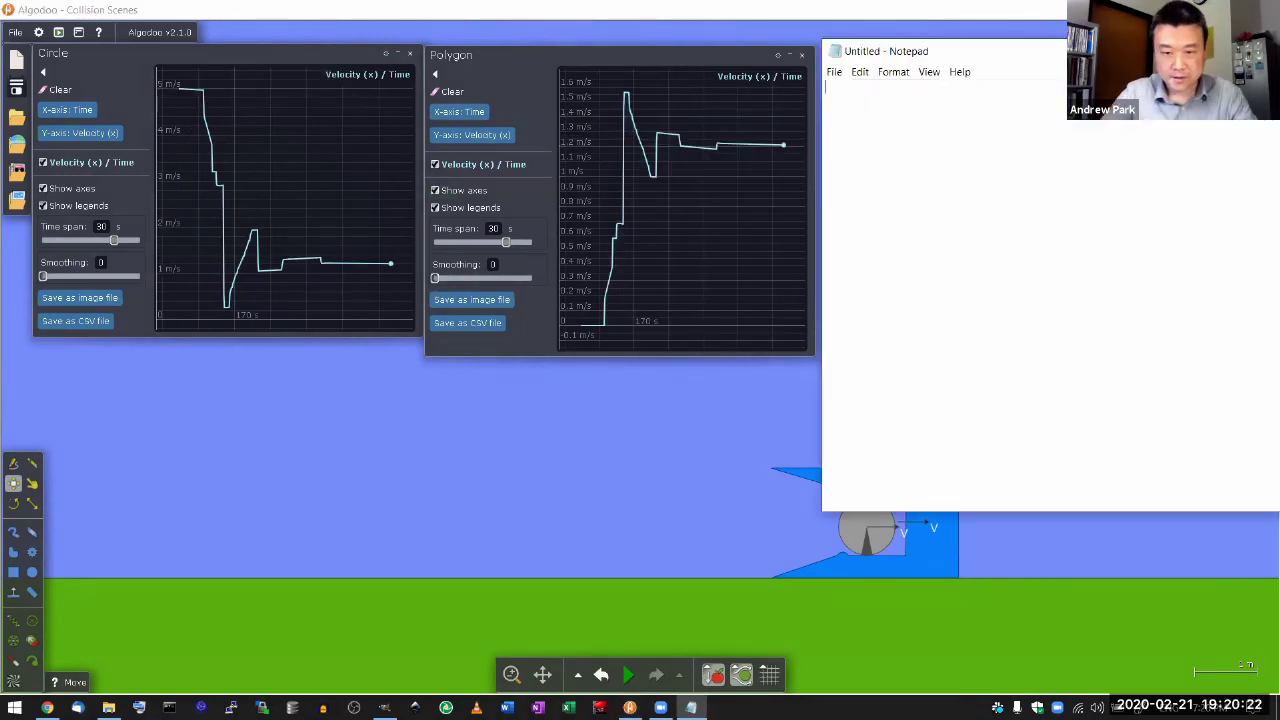
Write 'momentum = mass x velocity' in 18-point font and shrink the Notepad window to a strip.
{"action": "type", "text": "momentum = "}
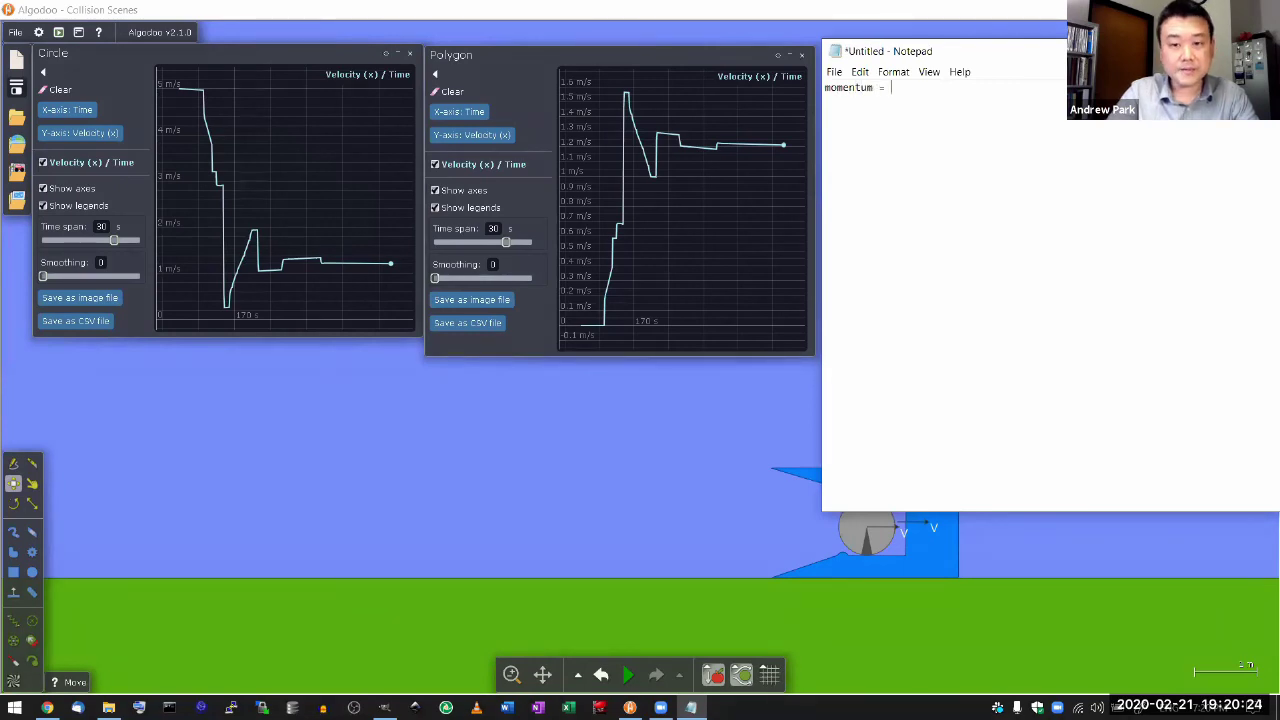
{"action": "type", "text": "mass x velocity"}
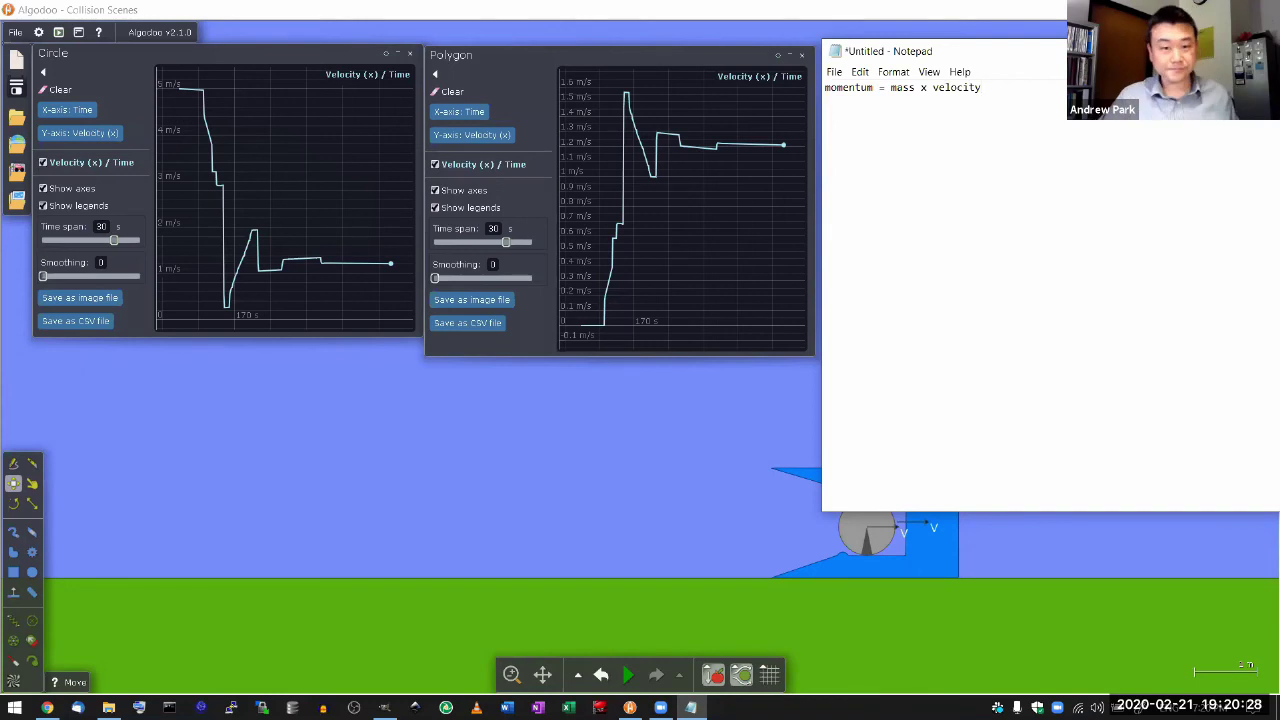
{"action": "left_click", "coordinate": [893, 72]}
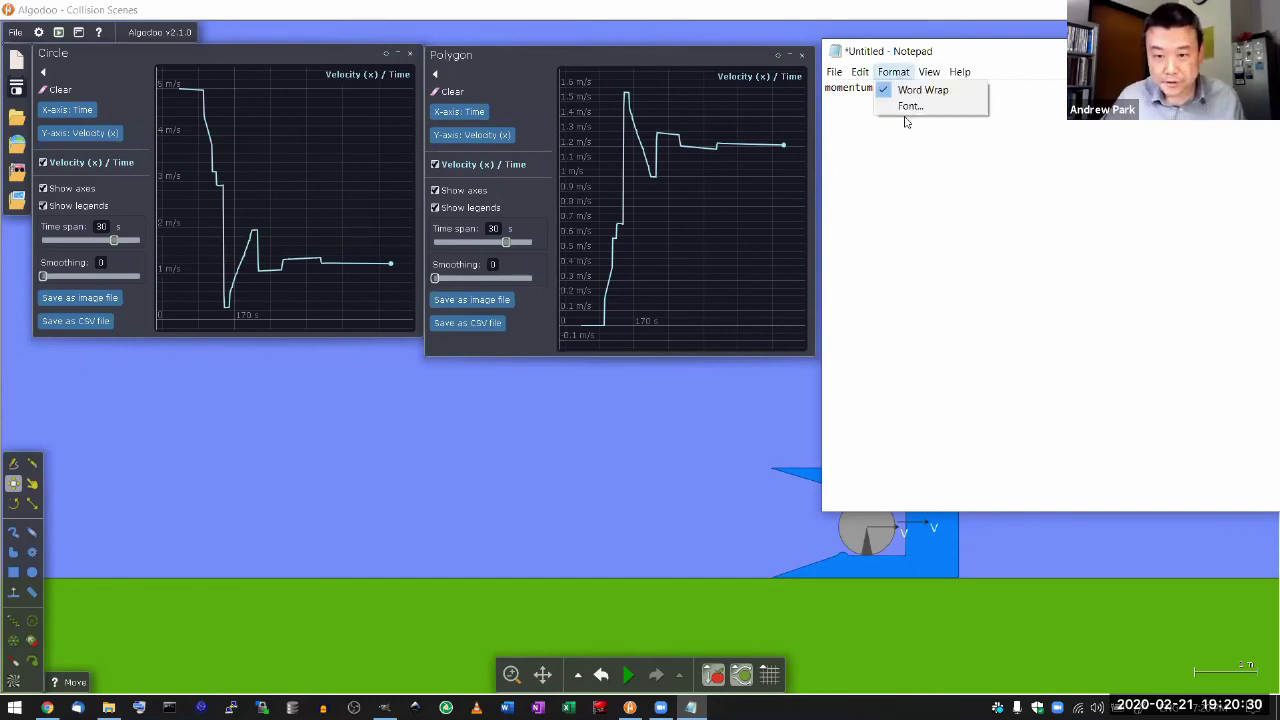
{"action": "left_click", "coordinate": [906, 107]}
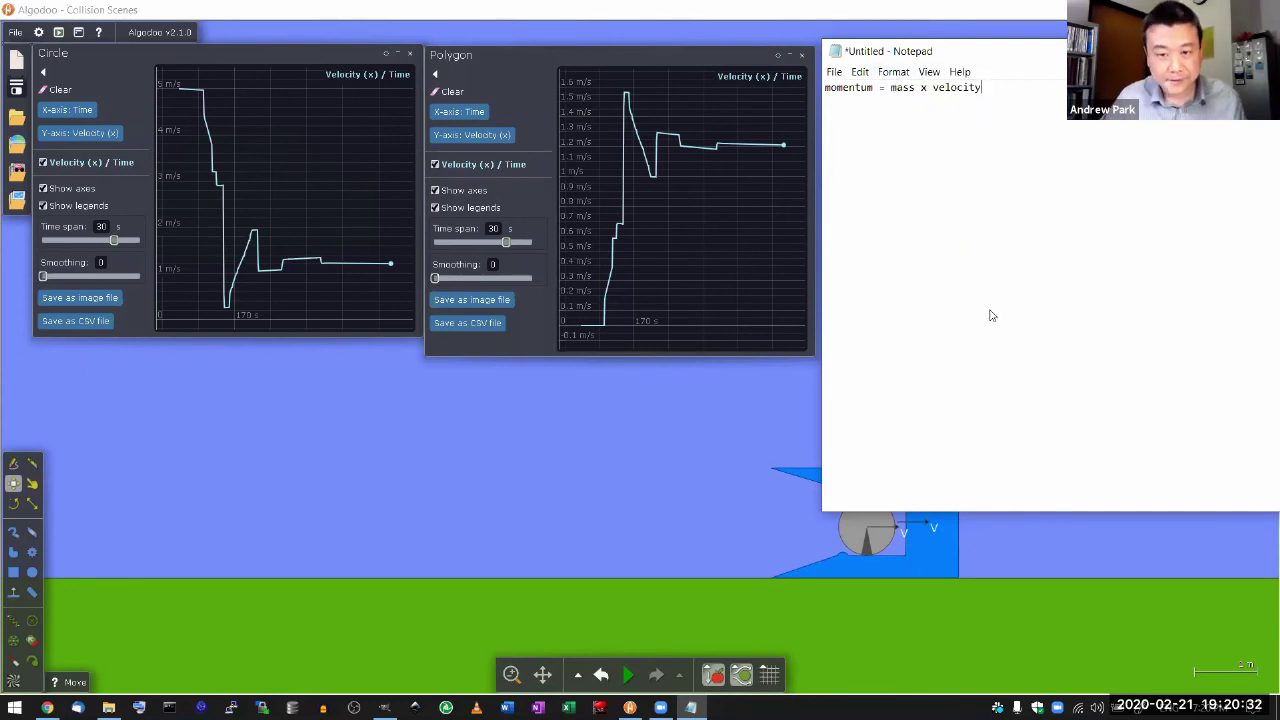
{"action": "left_click", "coordinate": [1118, 316]}
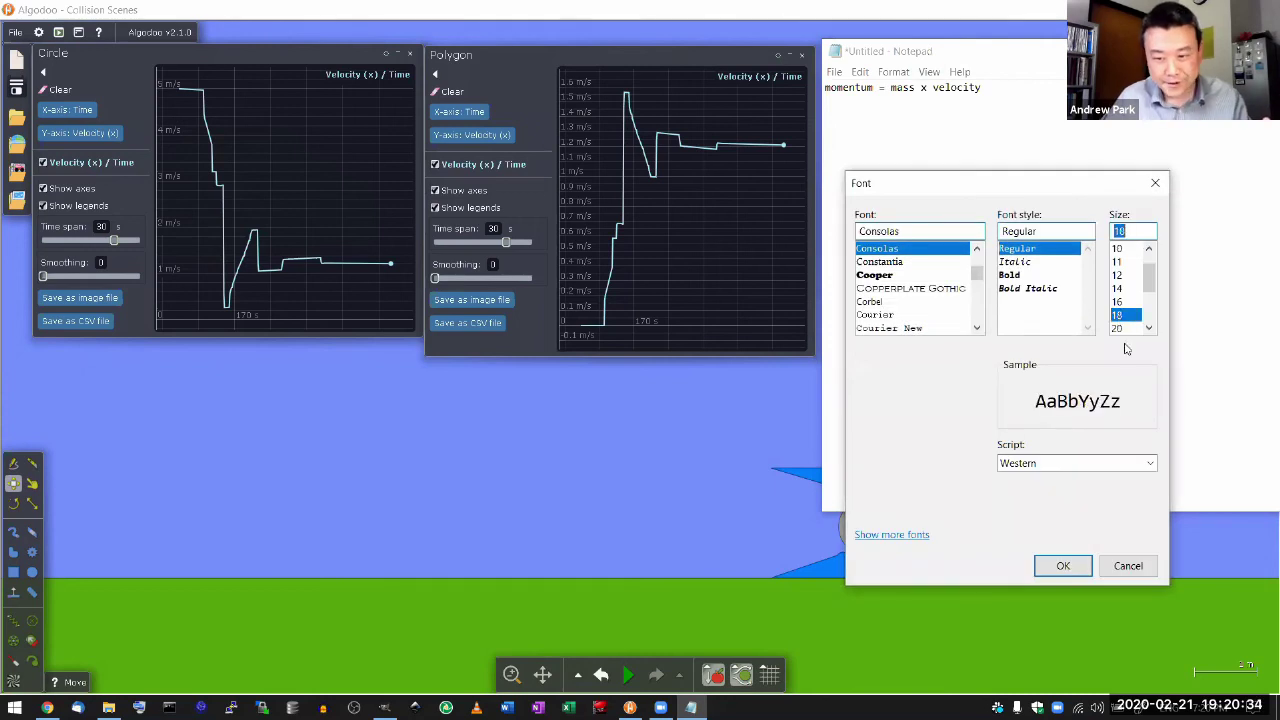
{"action": "left_click", "coordinate": [1066, 566]}
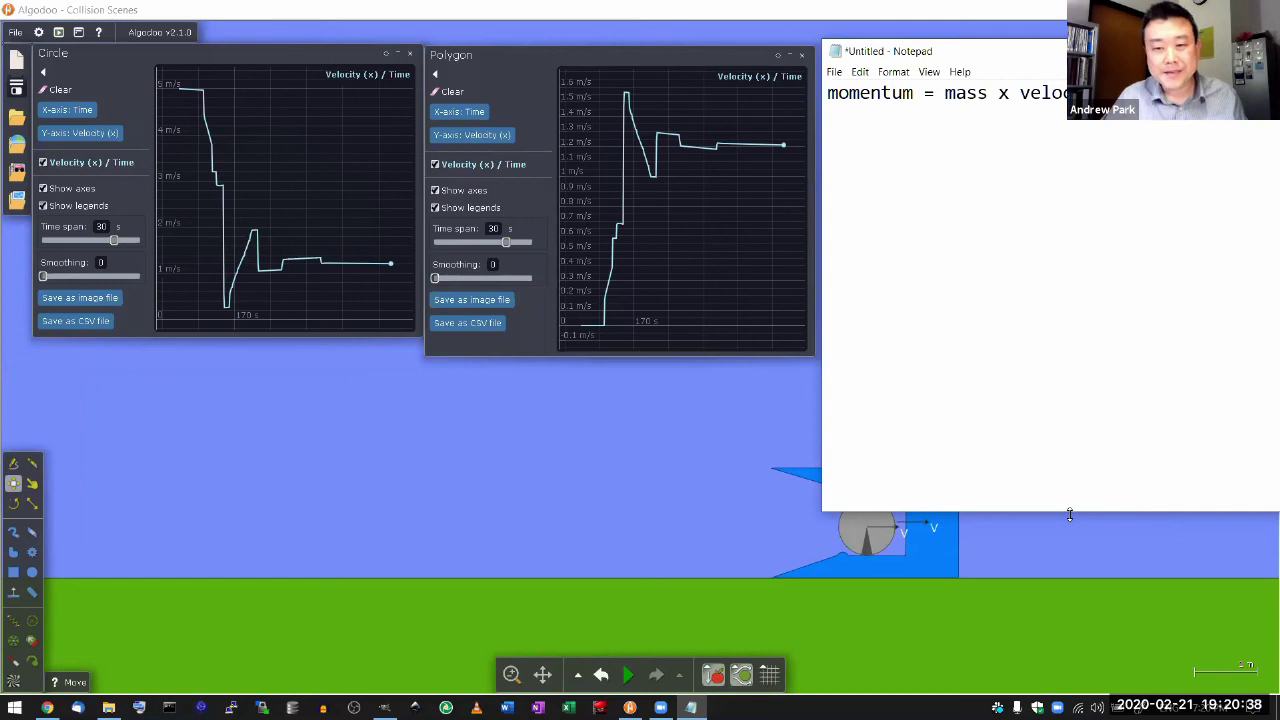
{"action": "left_click_drag", "start_coordinate": [1069, 514], "coordinate": [1051, 137]}
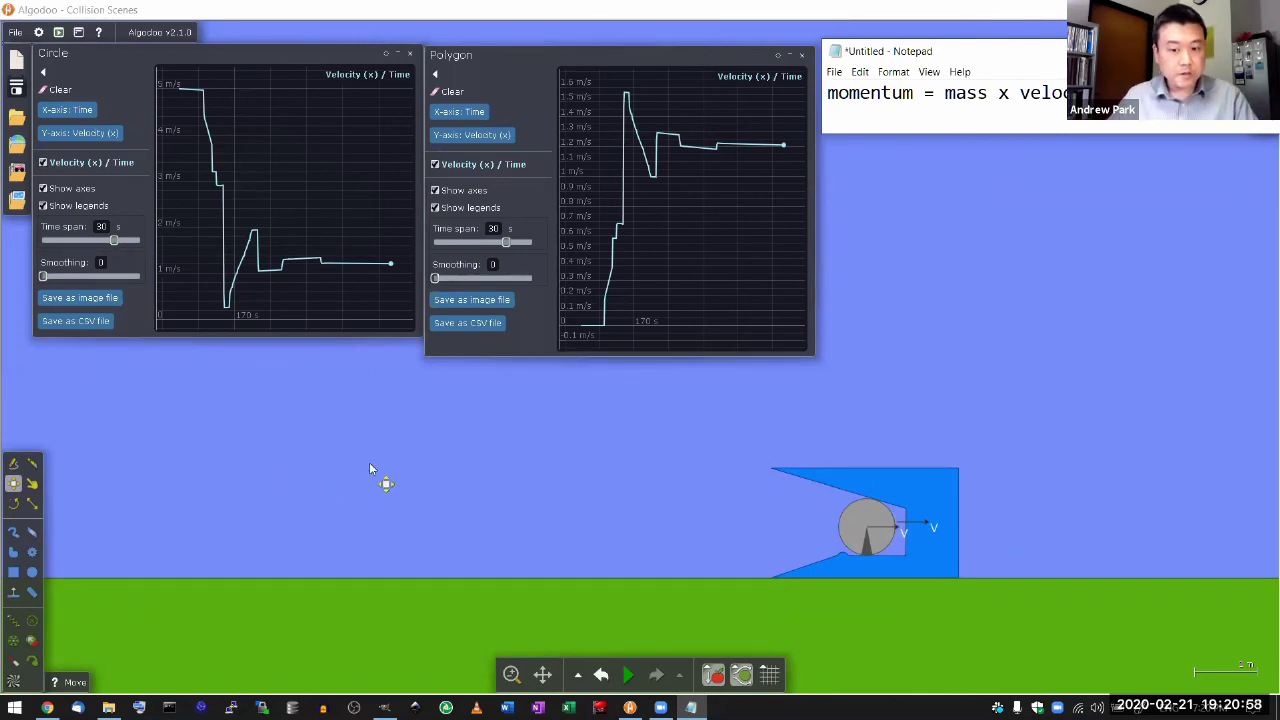
{"action": "right_click", "coordinate": [866, 525]}
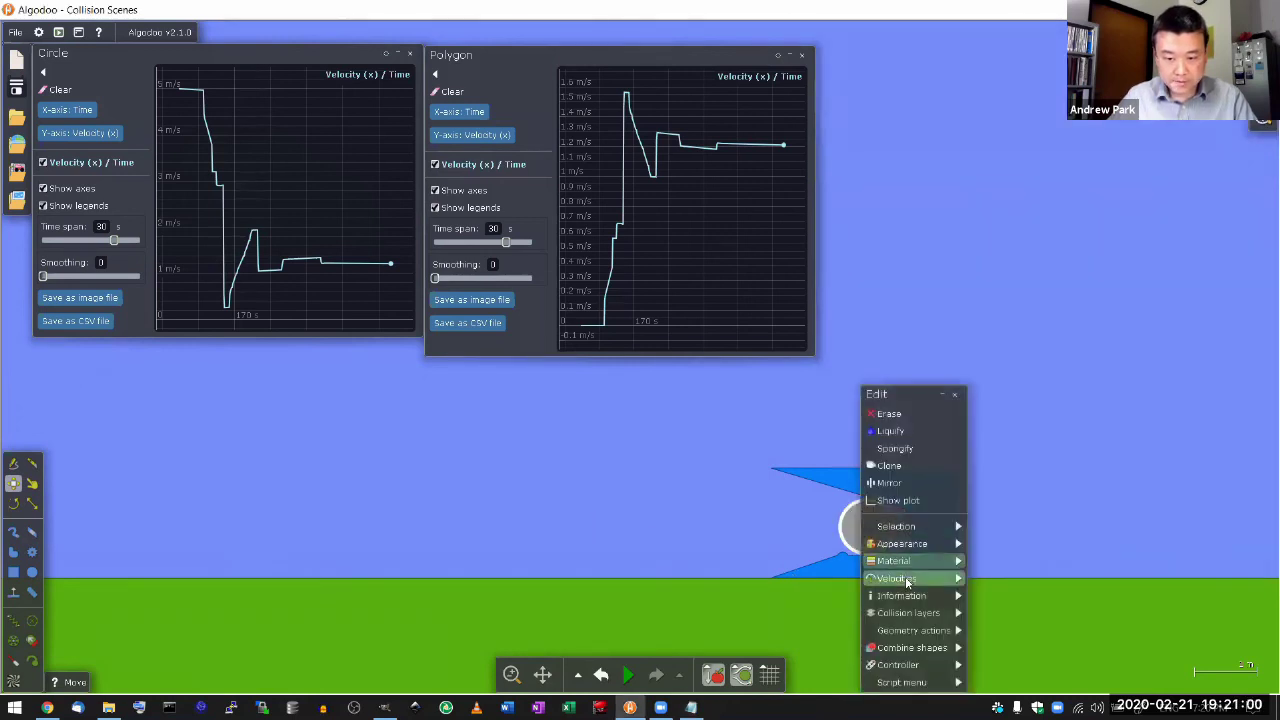
{"action": "mouse_move", "coordinate": [945, 561]}
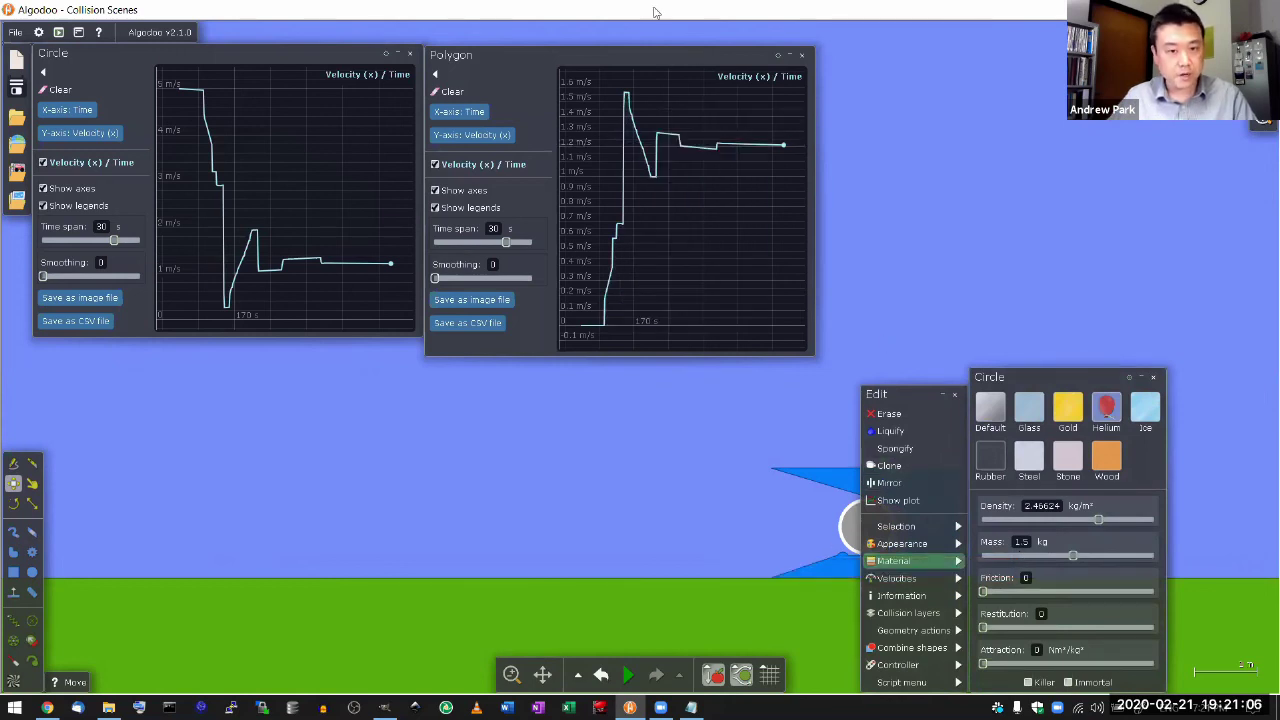
{"action": "left_click", "coordinate": [604, 543]}
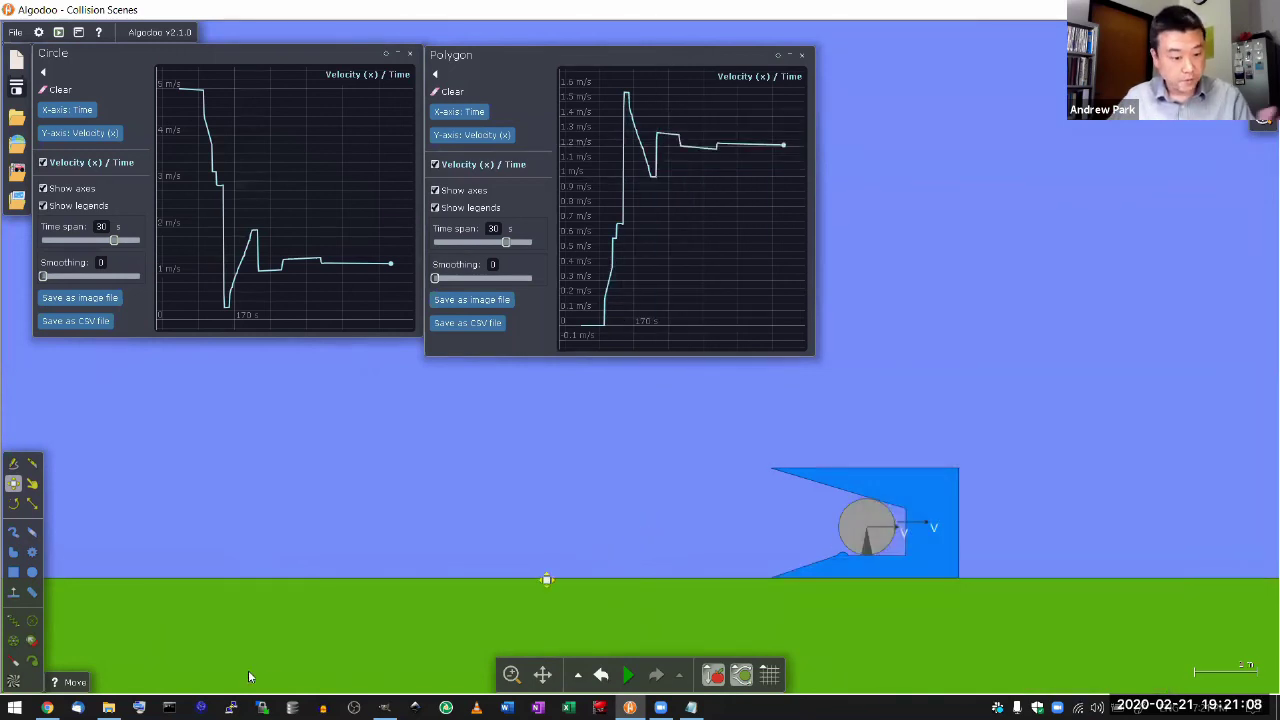
Launch Calculator from the Windows search using 'cal'.
{"action": "key", "text": "super"}
{"action": "type", "text": "cal"}
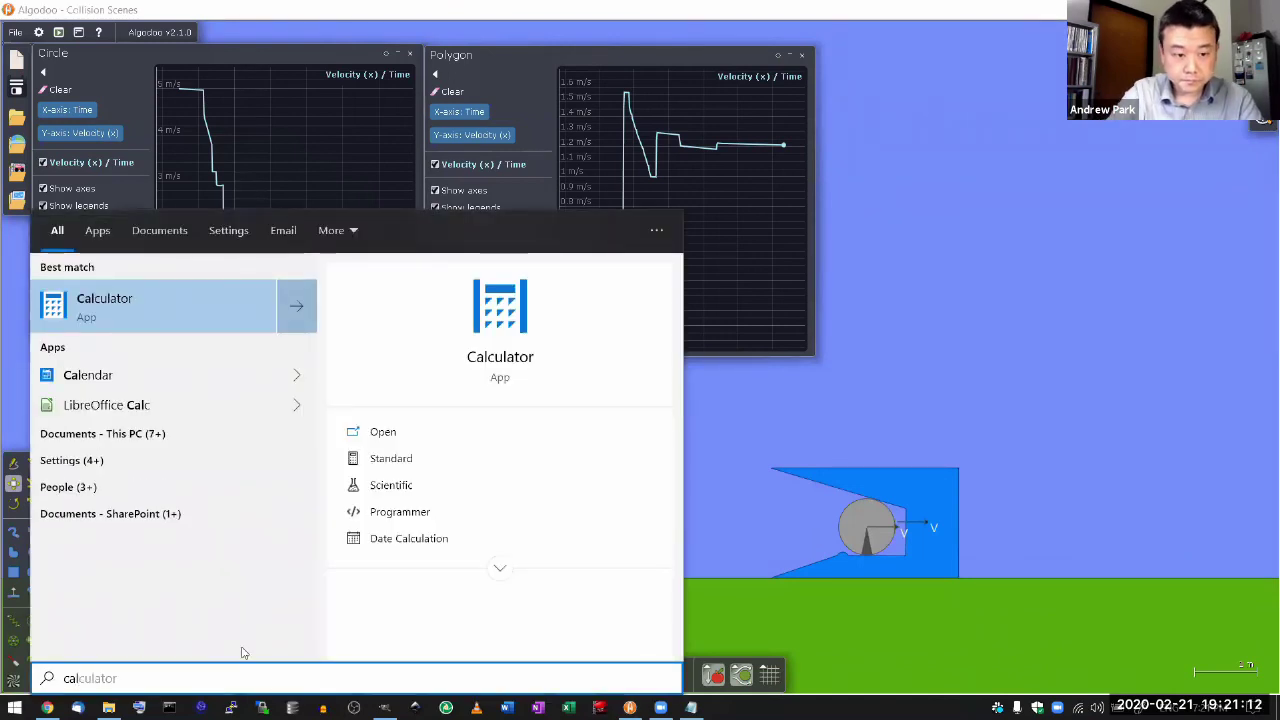
{"action": "key", "text": "Return"}
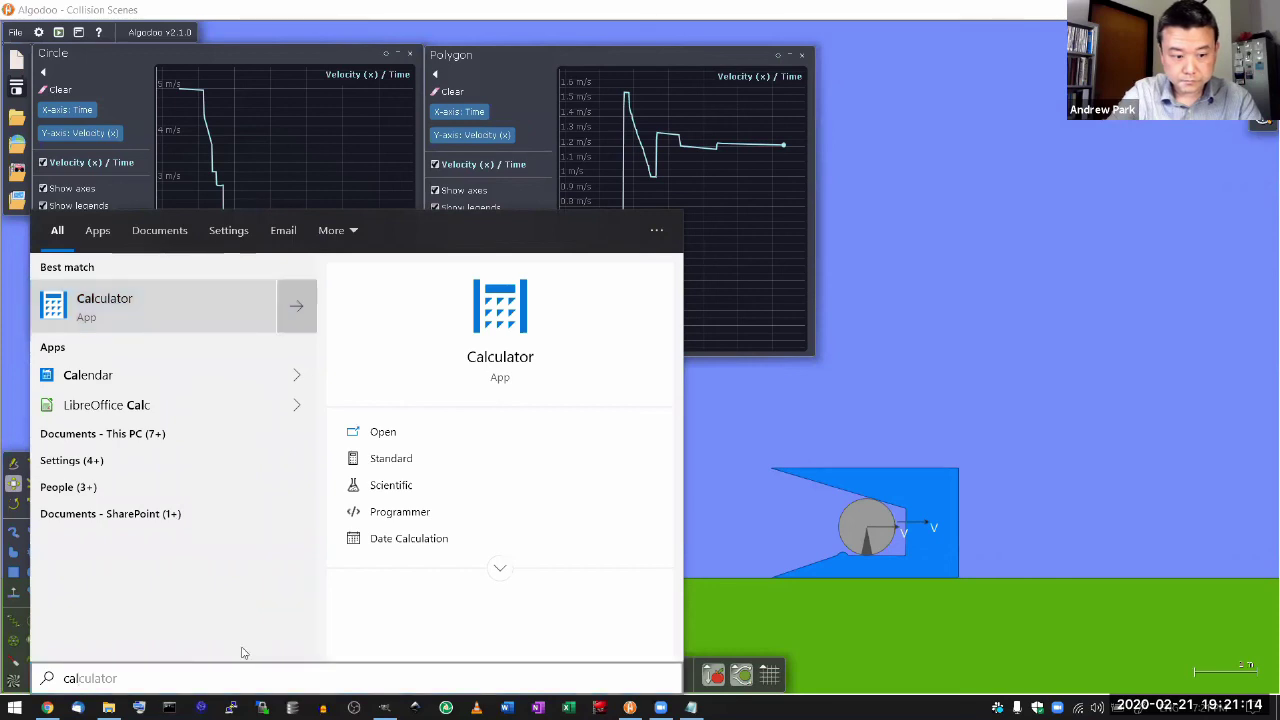
Compute the ball's initial momentum 1.5 × 5 = 7.5 and move Calculator further left.
{"action": "type", "text": "1.5"}
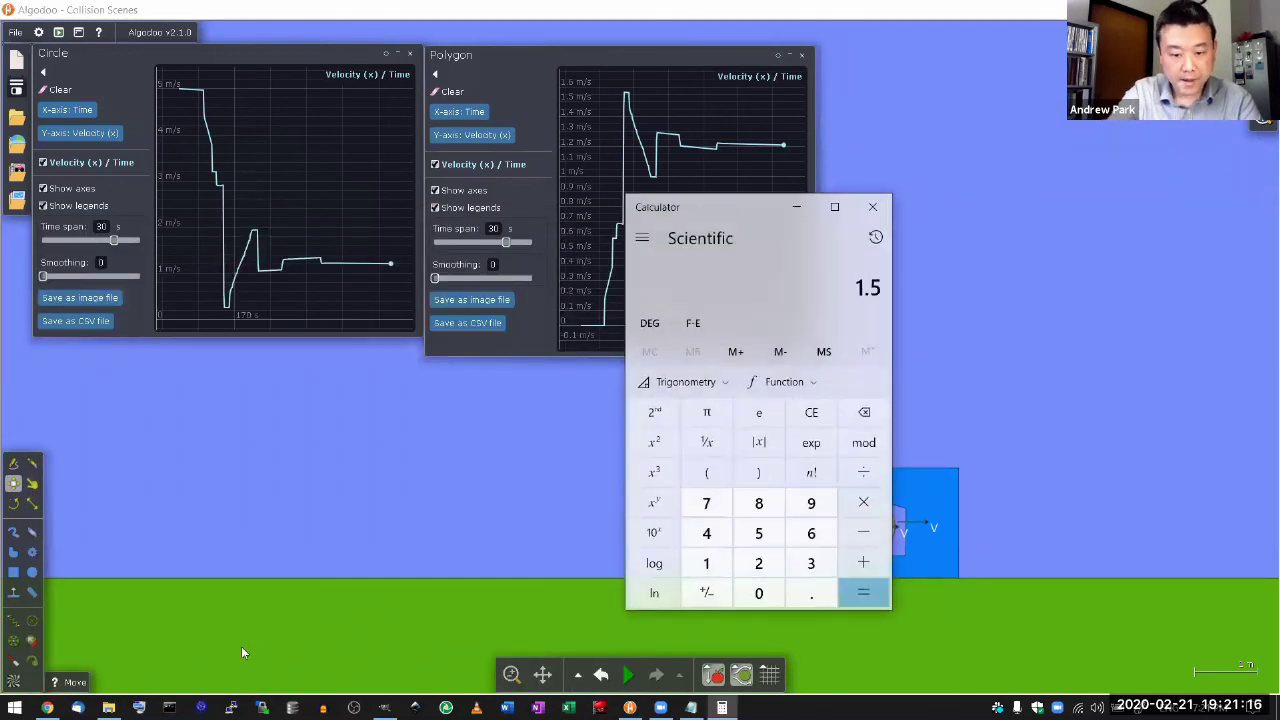
{"action": "key", "text": "asterisk"}
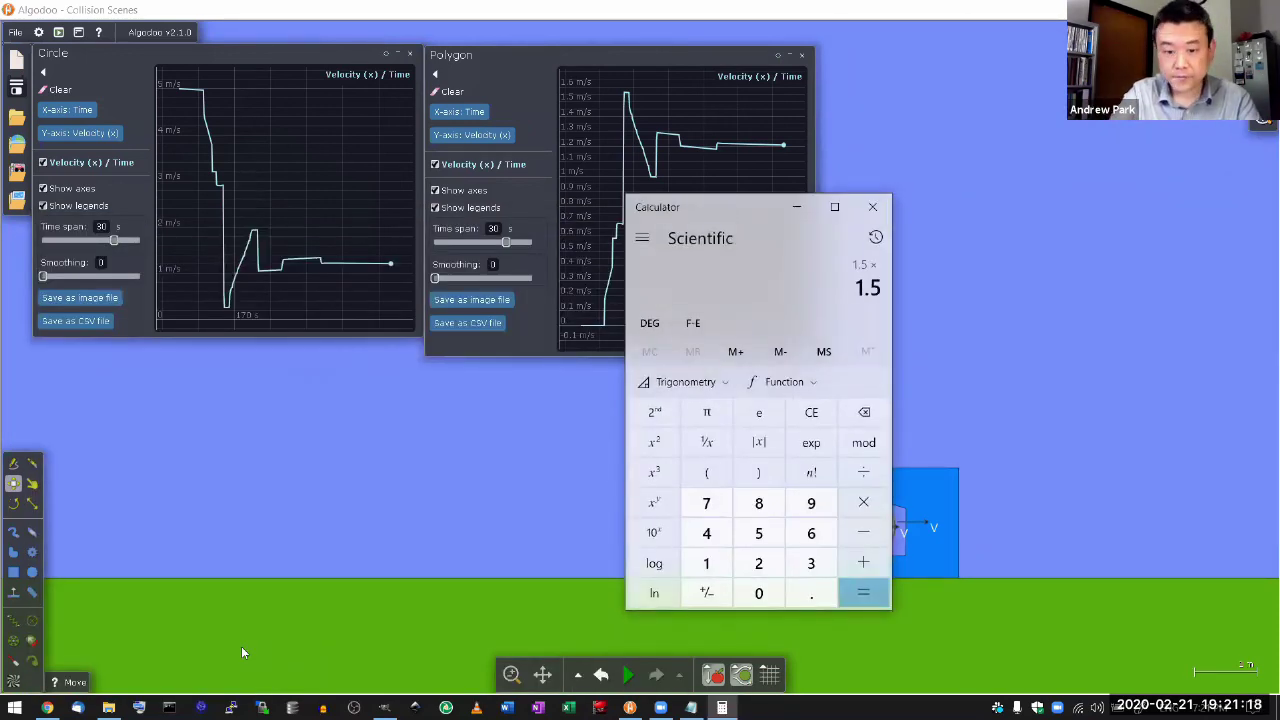
{"action": "type", "text": "5"}
{"action": "key", "text": "Return"}
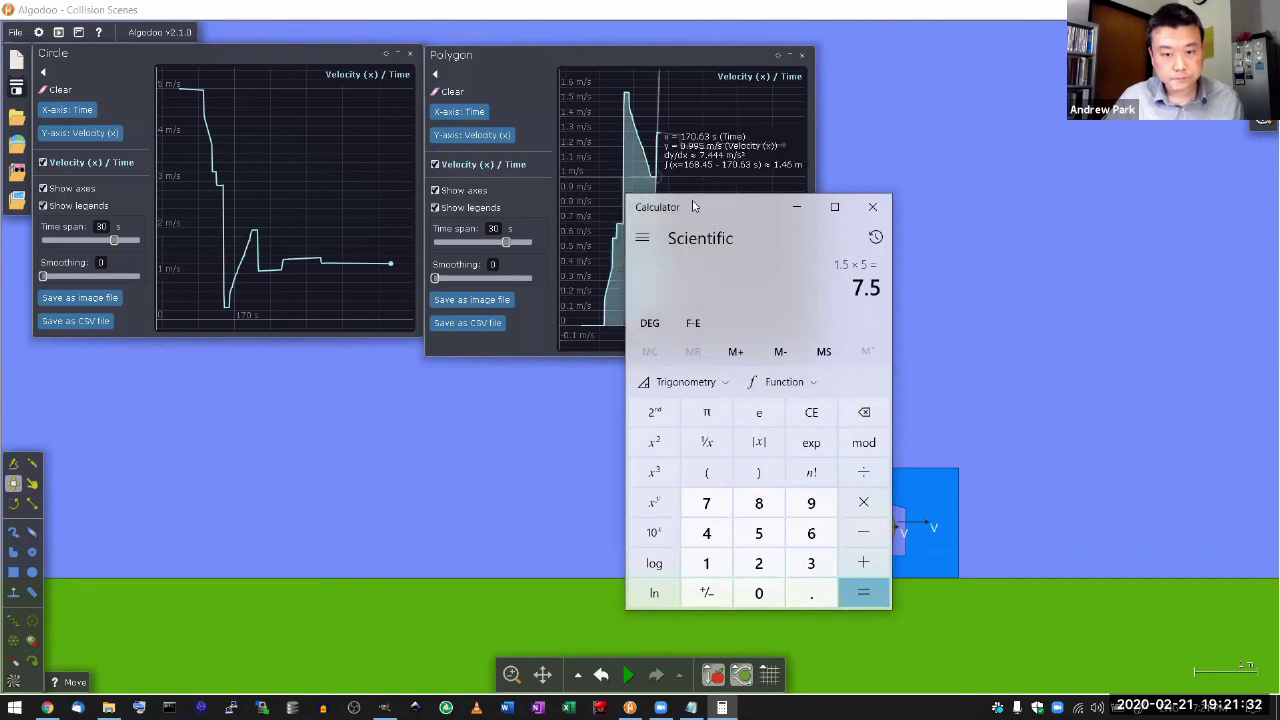
{"action": "left_click_drag", "start_coordinate": [693, 206], "coordinate": [389, 196]}
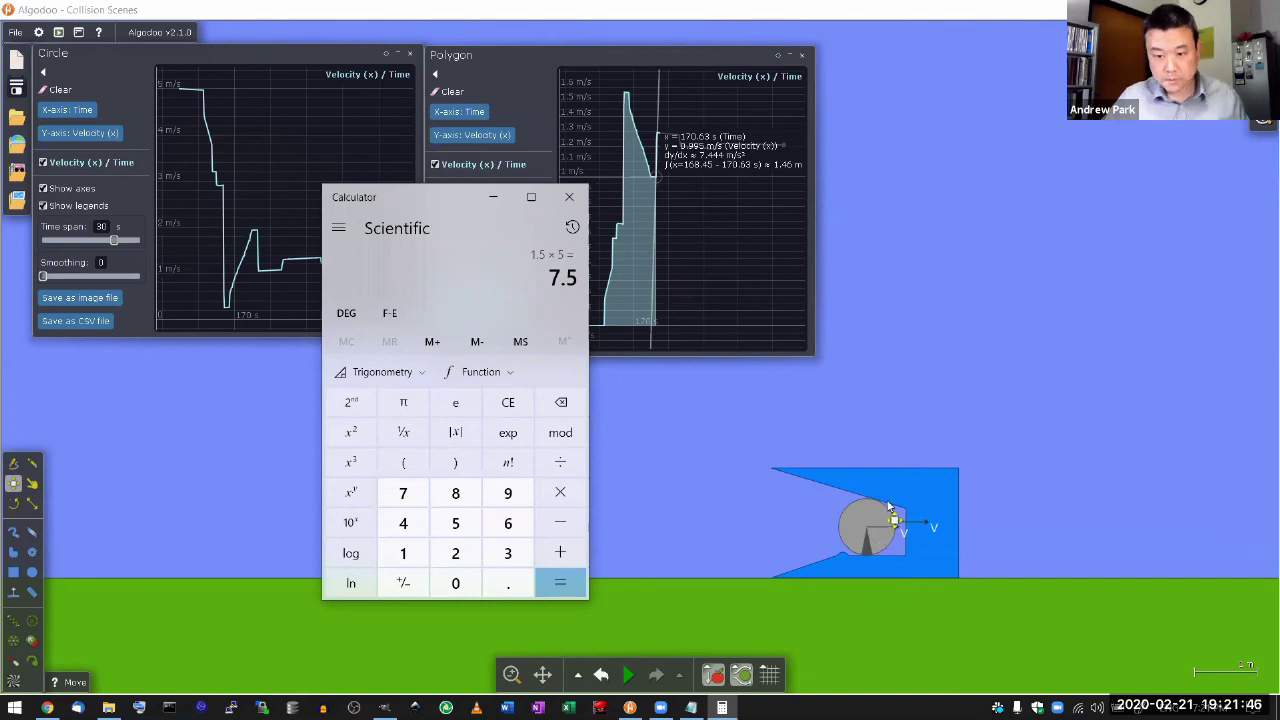
Confirm the cart's 4.5 kg mass in its Material settings, then total 1.5 + 4.5 = 6 in Calculator.
{"action": "right_click", "coordinate": [943, 502]}
{"action": "left_click", "coordinate": [961, 559]}
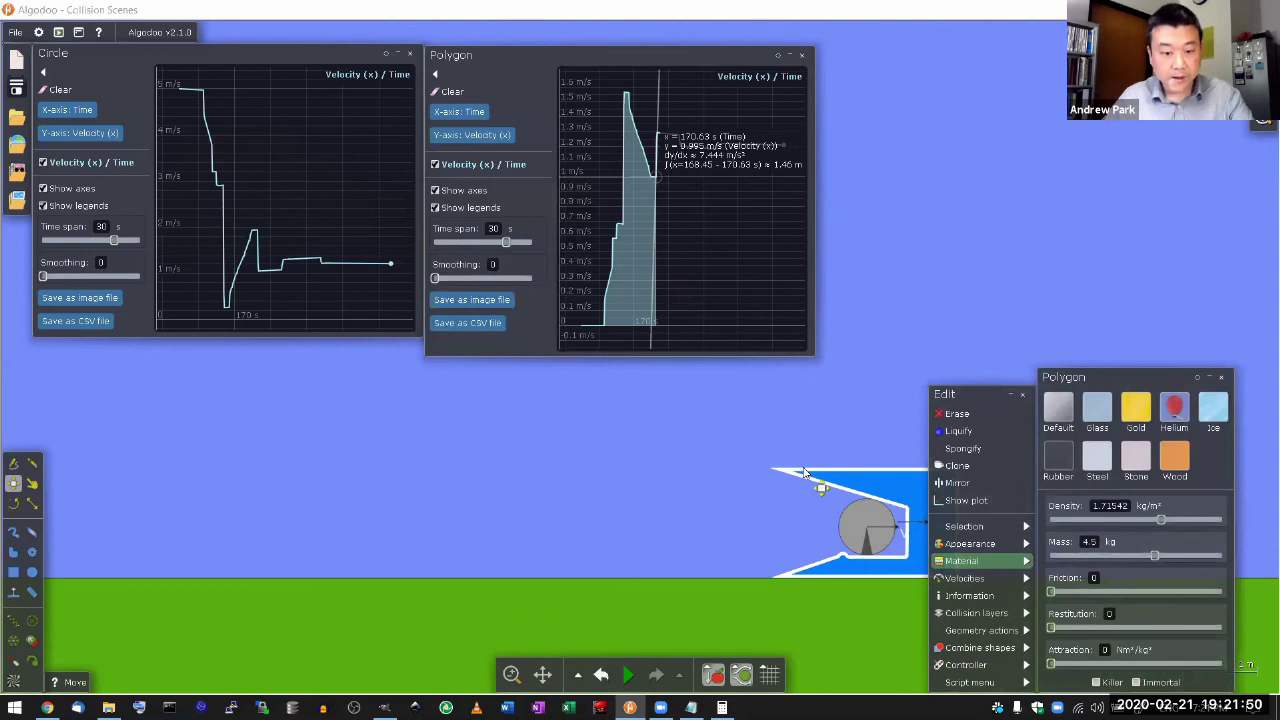
{"action": "key", "text": "alt+Tab"}
{"action": "type", "text": "1"}
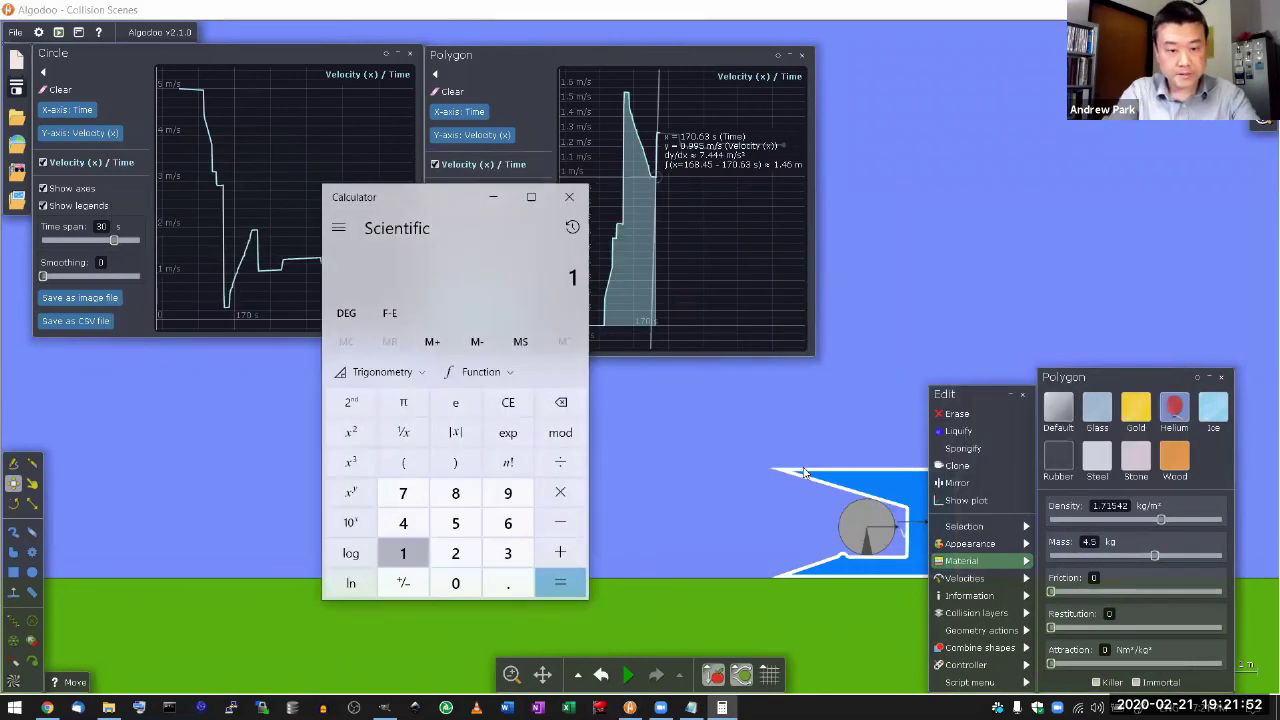
{"action": "type", "text": ".5 + 4.5"}
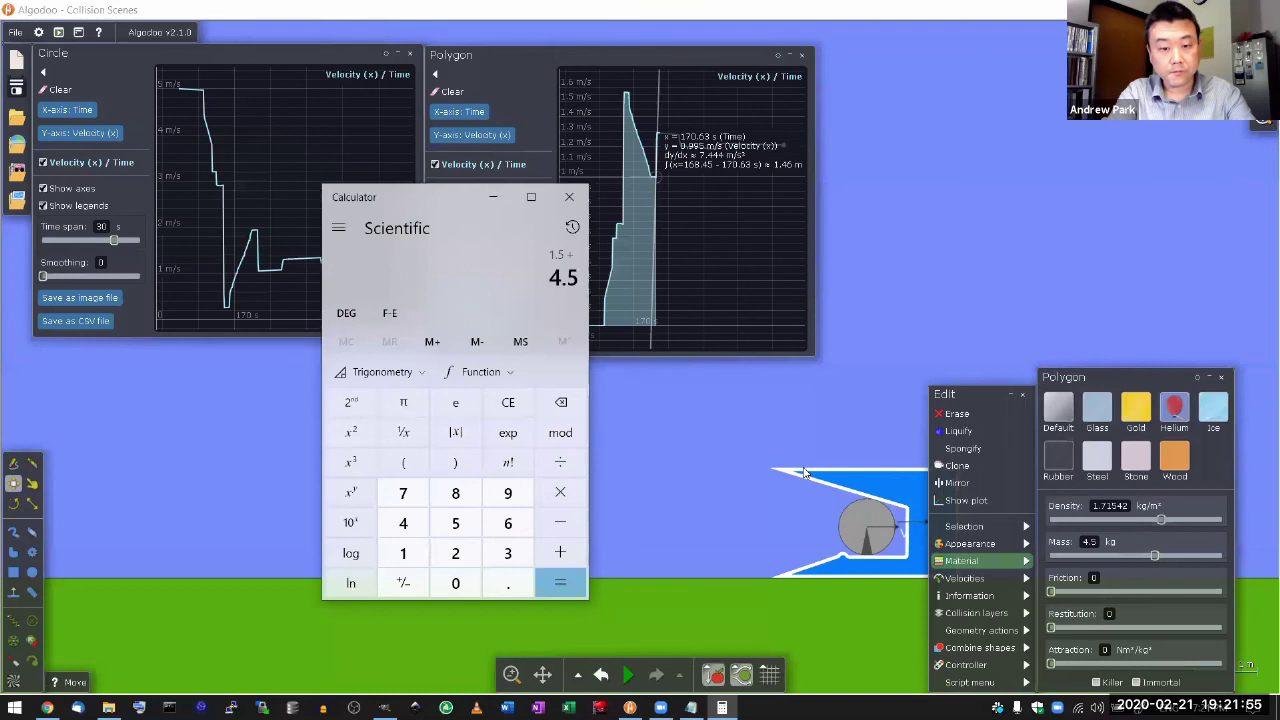
{"action": "key", "text": "Return"}
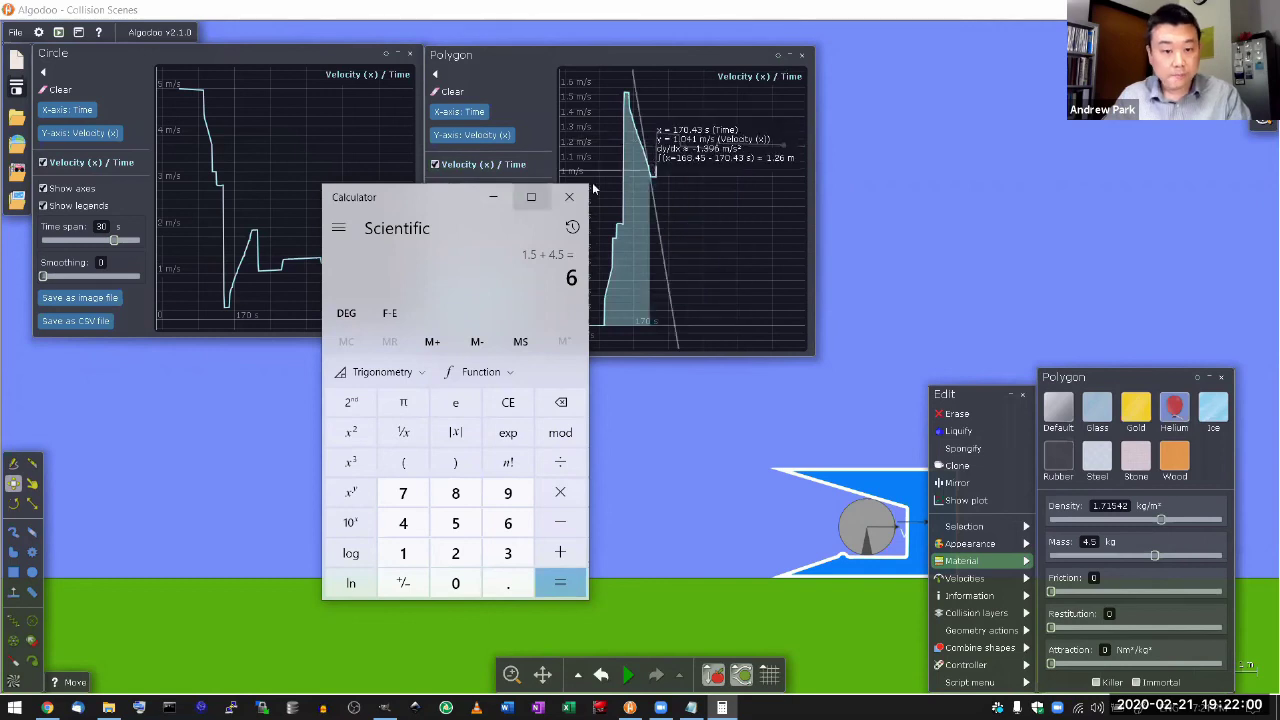
Multiply 6 by 1.2 to get 7.2, then minimize Calculator and close the cart's material settings.
{"action": "type", "text": "*1.2"}
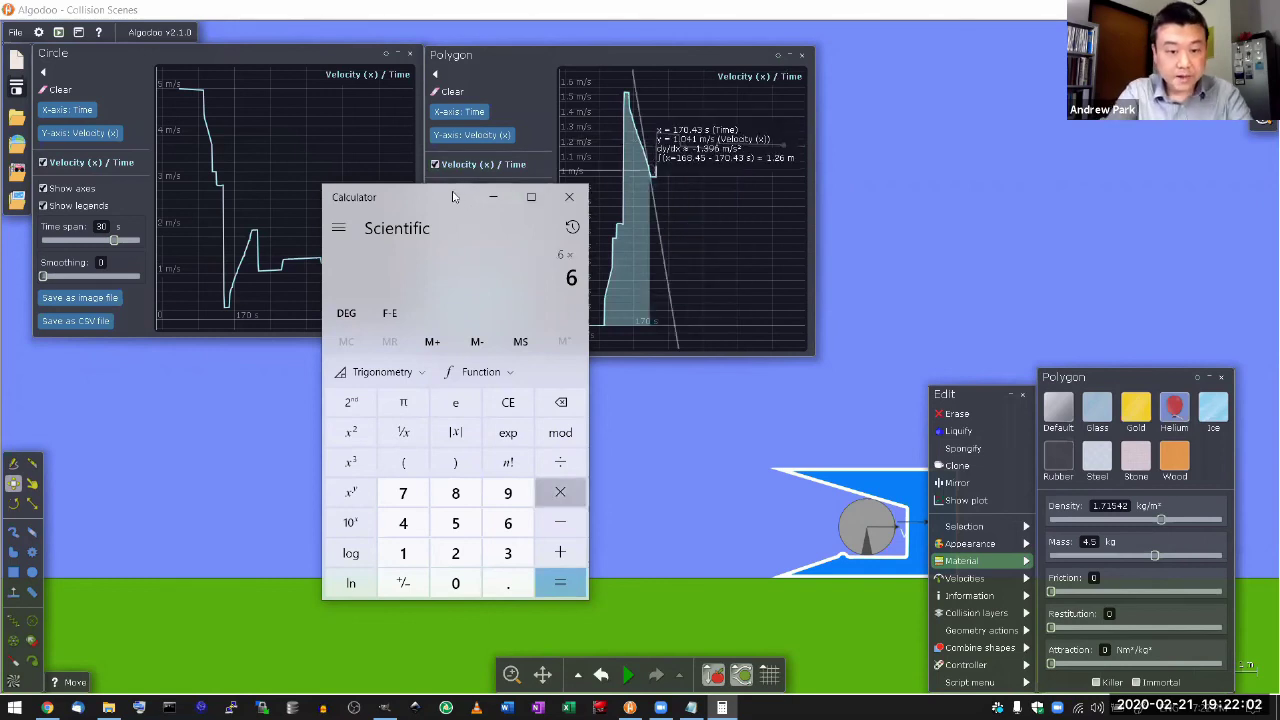
{"action": "key", "text": "Return"}
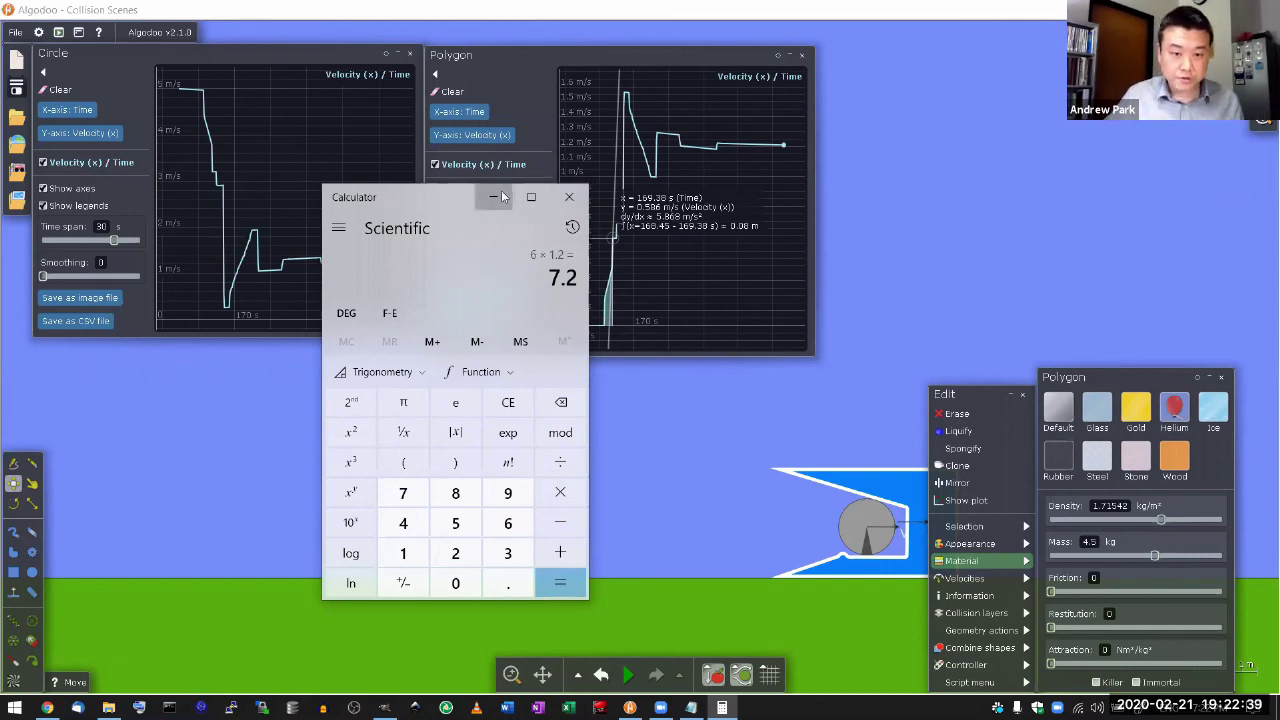
{"action": "left_click", "coordinate": [499, 197]}
{"action": "left_click", "coordinate": [1220, 379]}
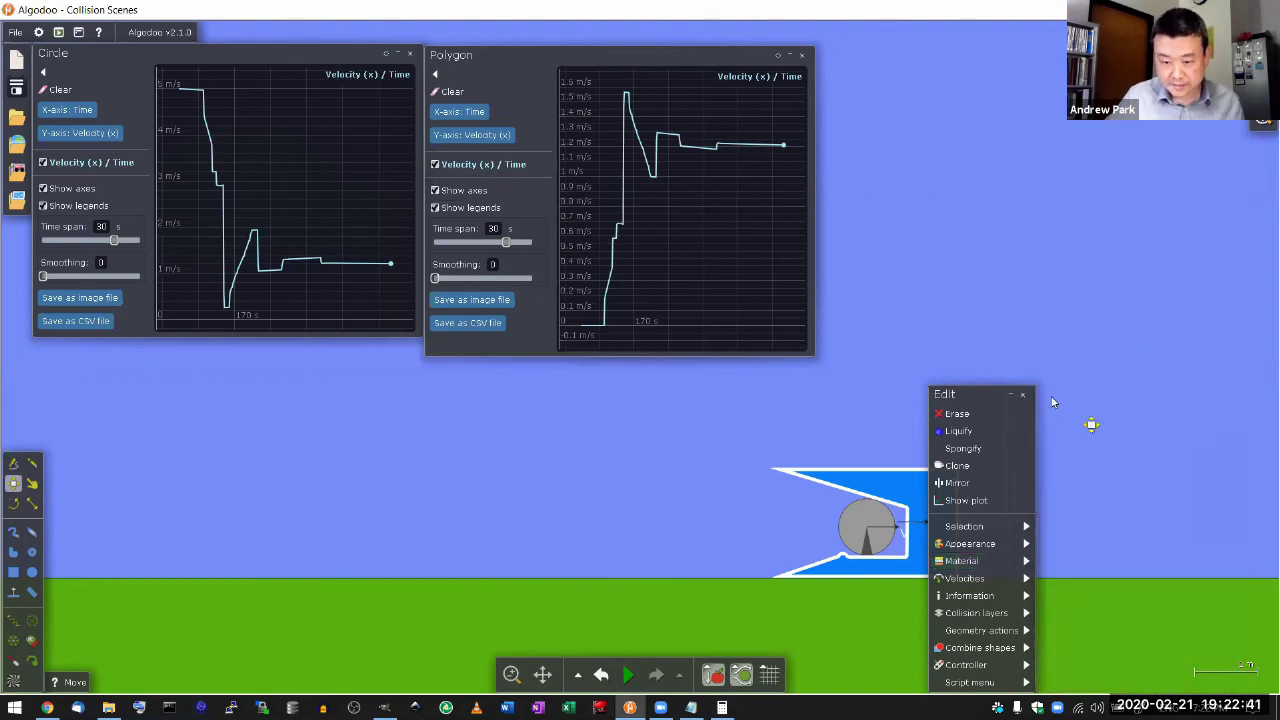